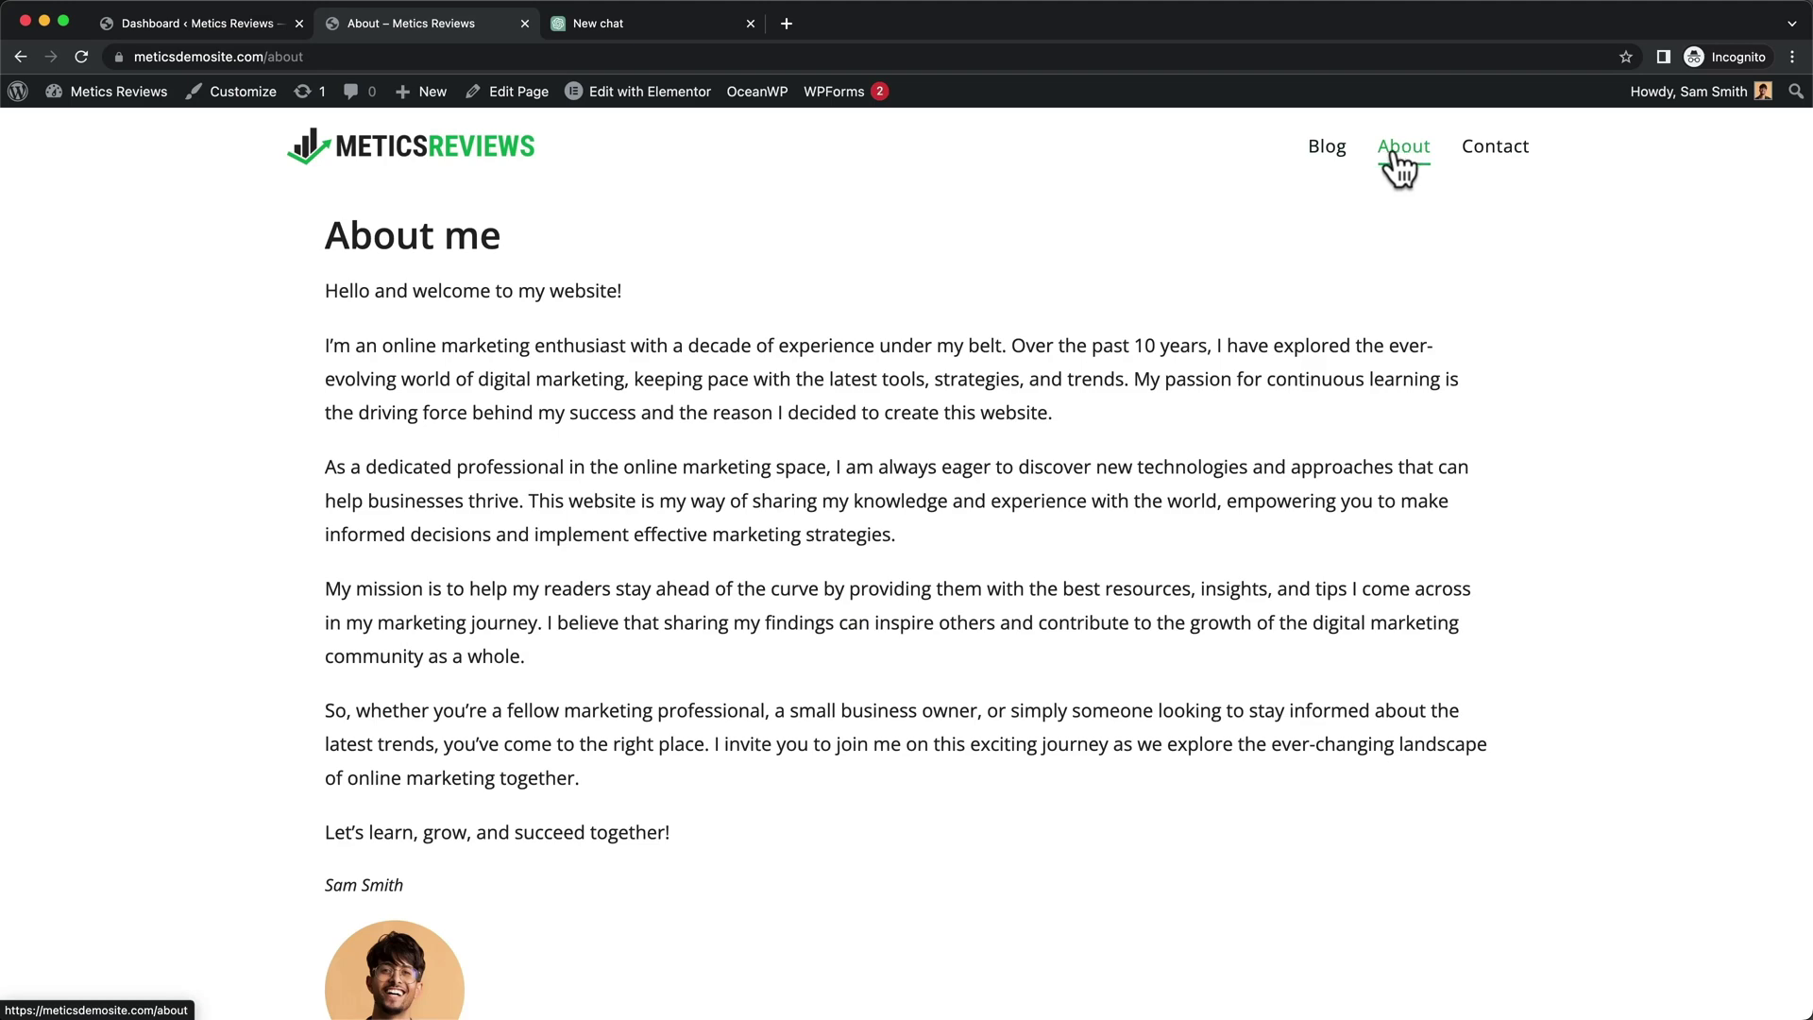
Review the demo site's About page from the heading and biography down to the portrait and footer
{"action": "scroll", "coordinate": [1171, 316], "scroll_direction": "down", "scroll_amount": 2}
{"action": "scroll", "coordinate": [963, 463], "scroll_direction": "down", "scroll_amount": 2}
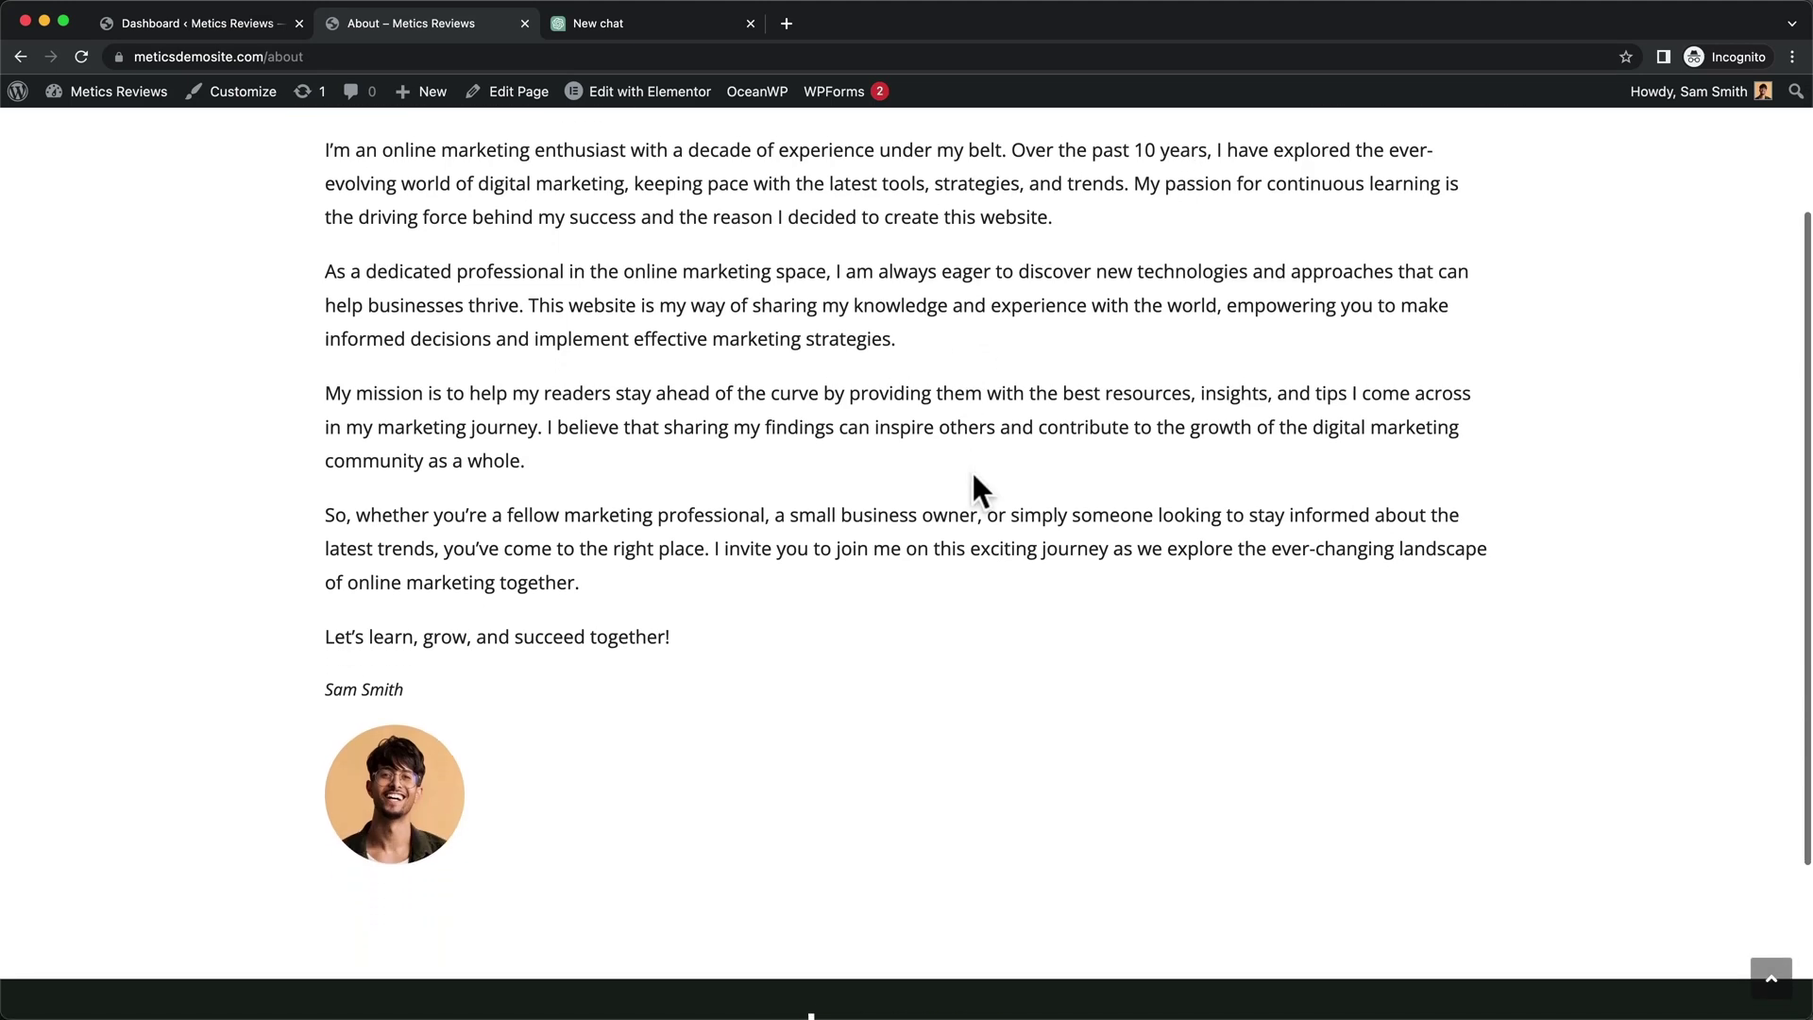
{"action": "scroll", "coordinate": [975, 490], "scroll_direction": "up", "scroll_amount": 4}
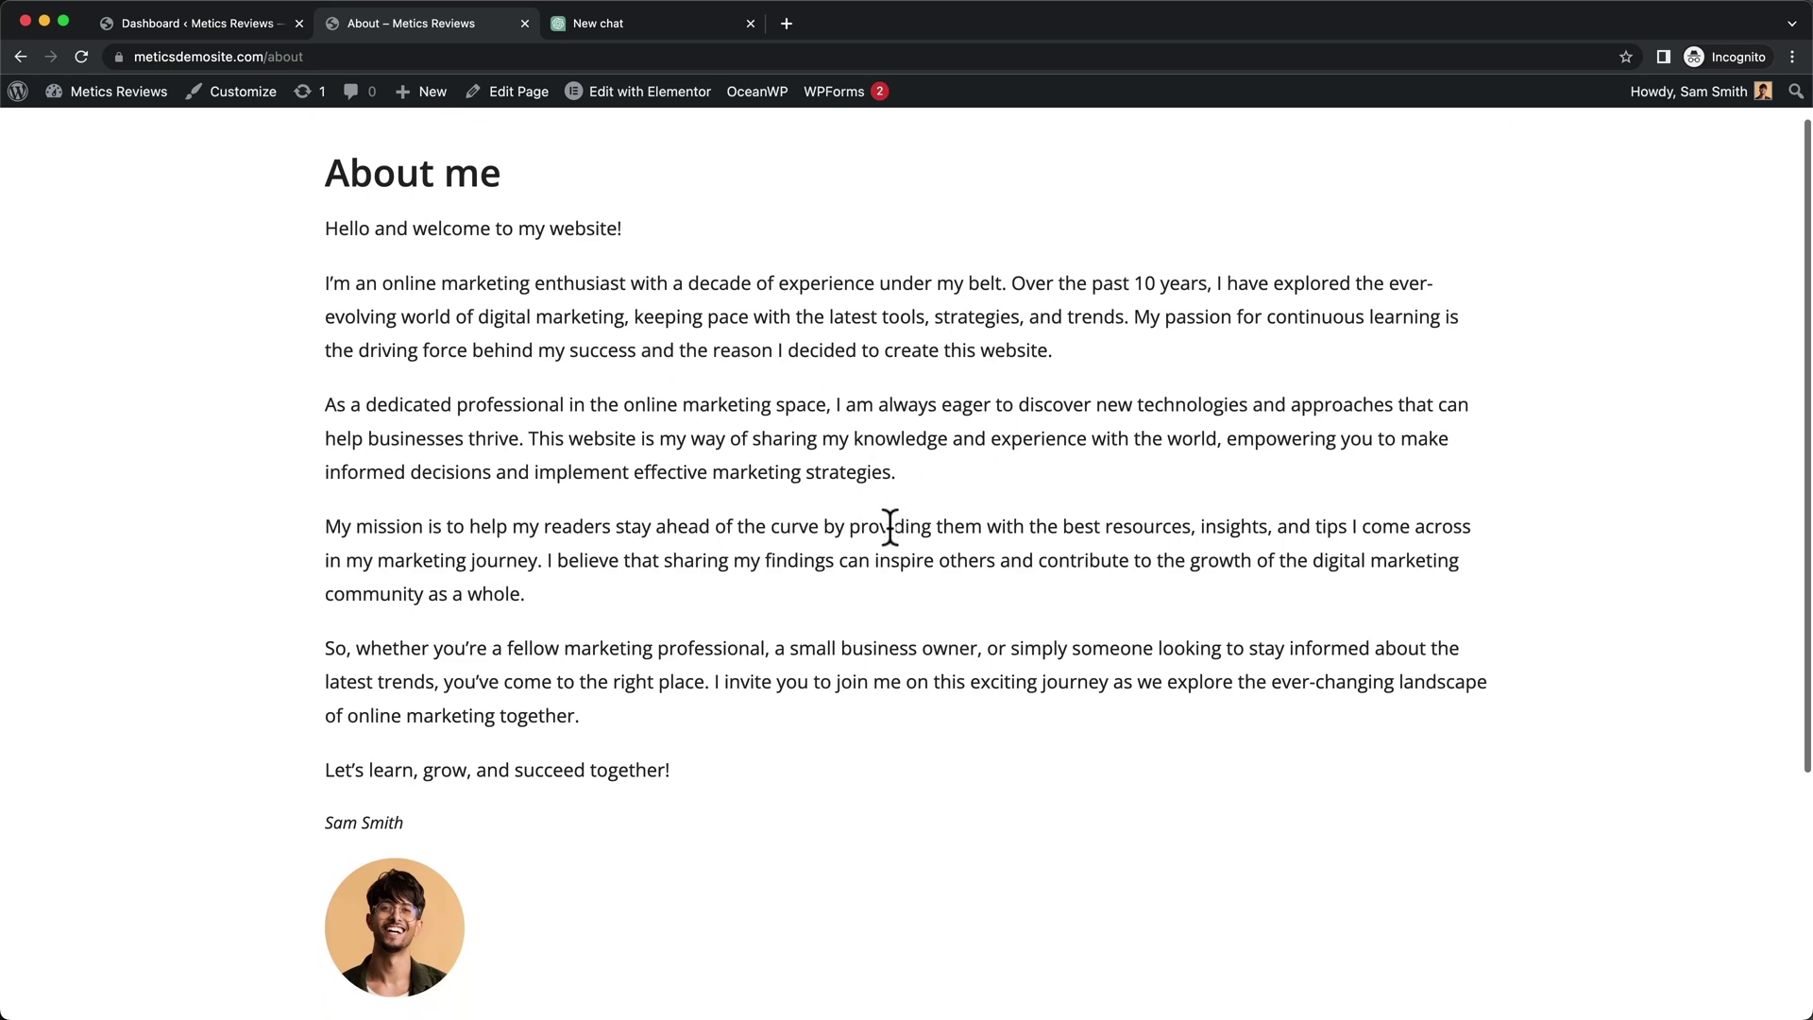
{"action": "scroll", "coordinate": [926, 543], "scroll_direction": "up", "scroll_amount": 1}
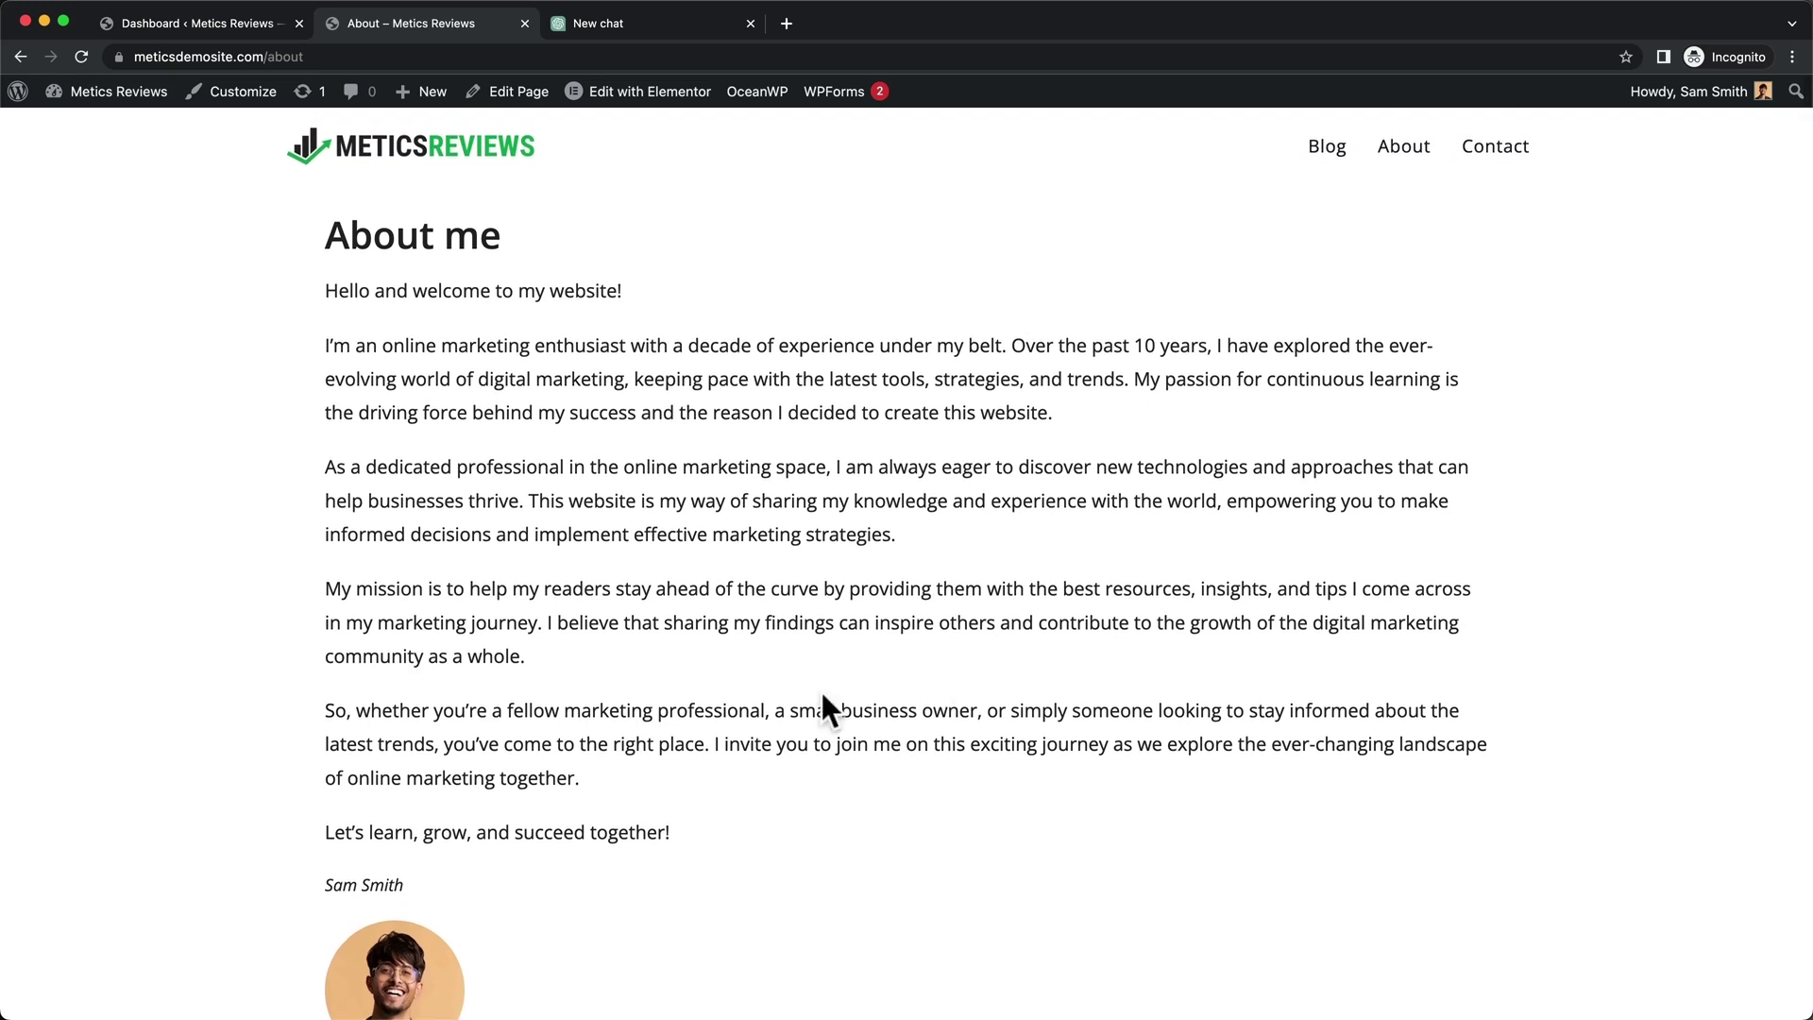
{"action": "scroll", "coordinate": [788, 755], "scroll_direction": "down", "scroll_amount": 1}
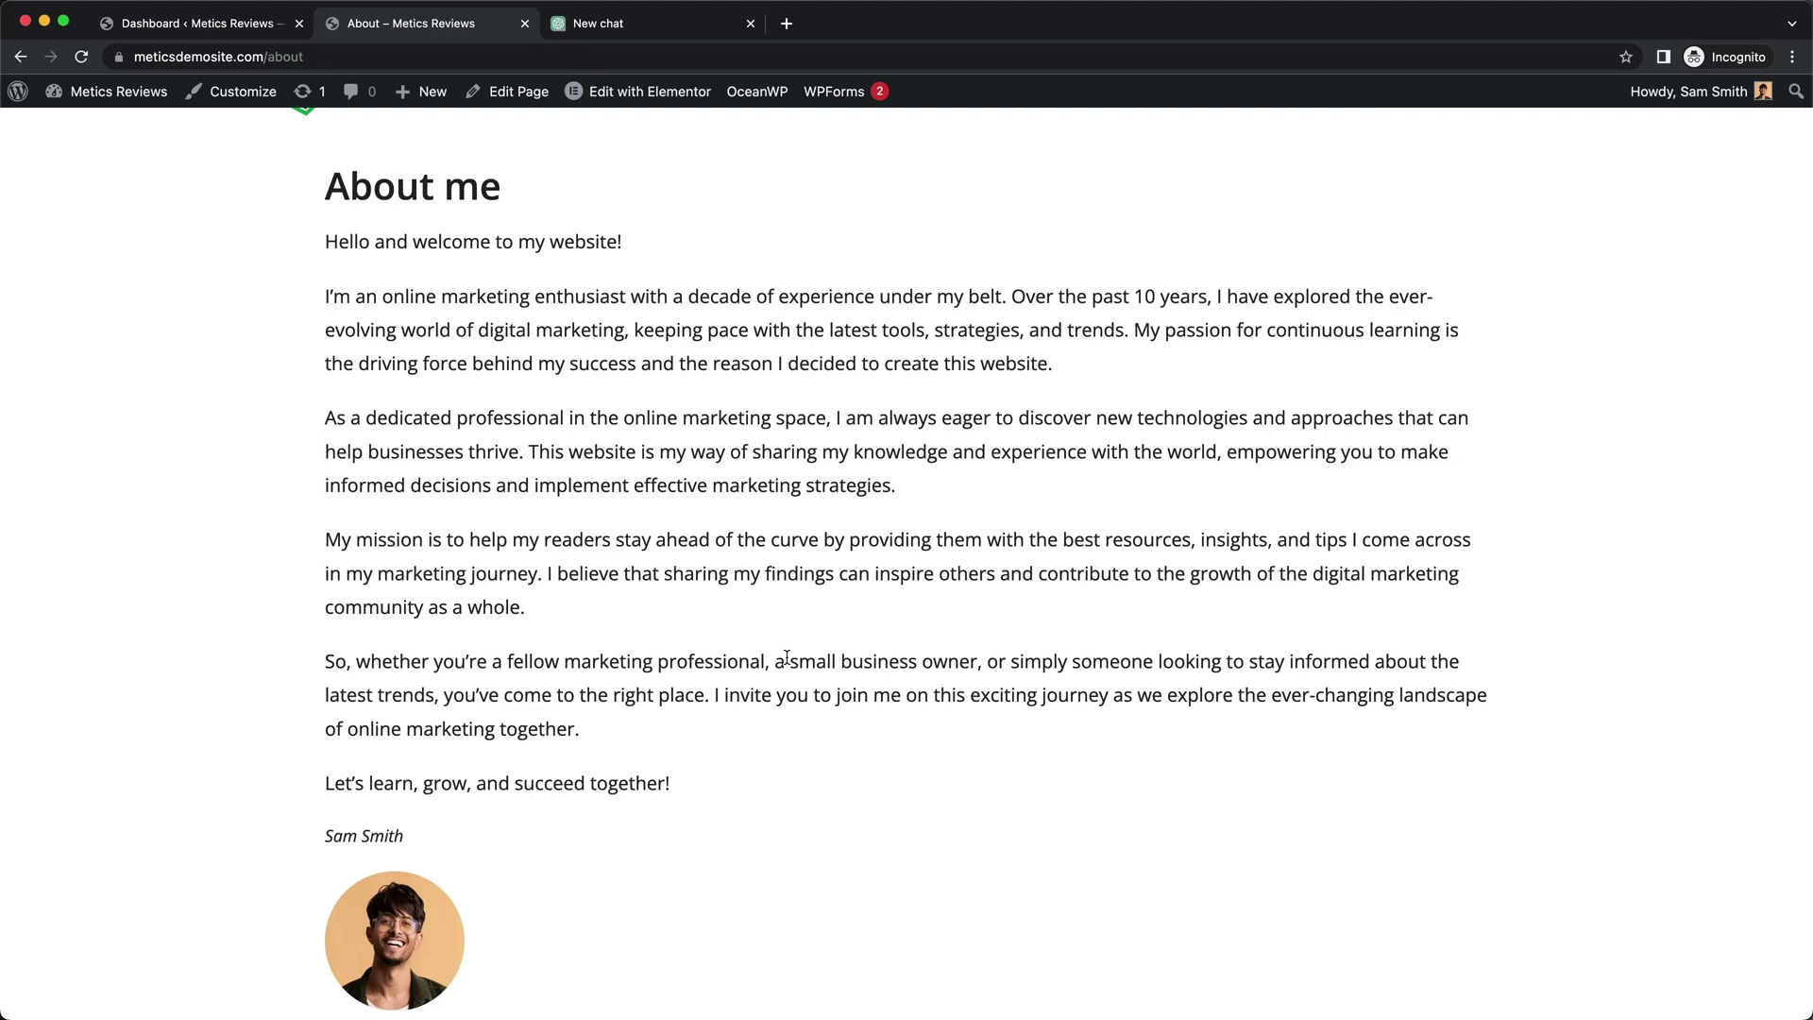
{"action": "scroll", "coordinate": [752, 652], "scroll_direction": "down", "scroll_amount": 3}
{"action": "scroll", "coordinate": [754, 655], "scroll_direction": "up", "scroll_amount": 5}
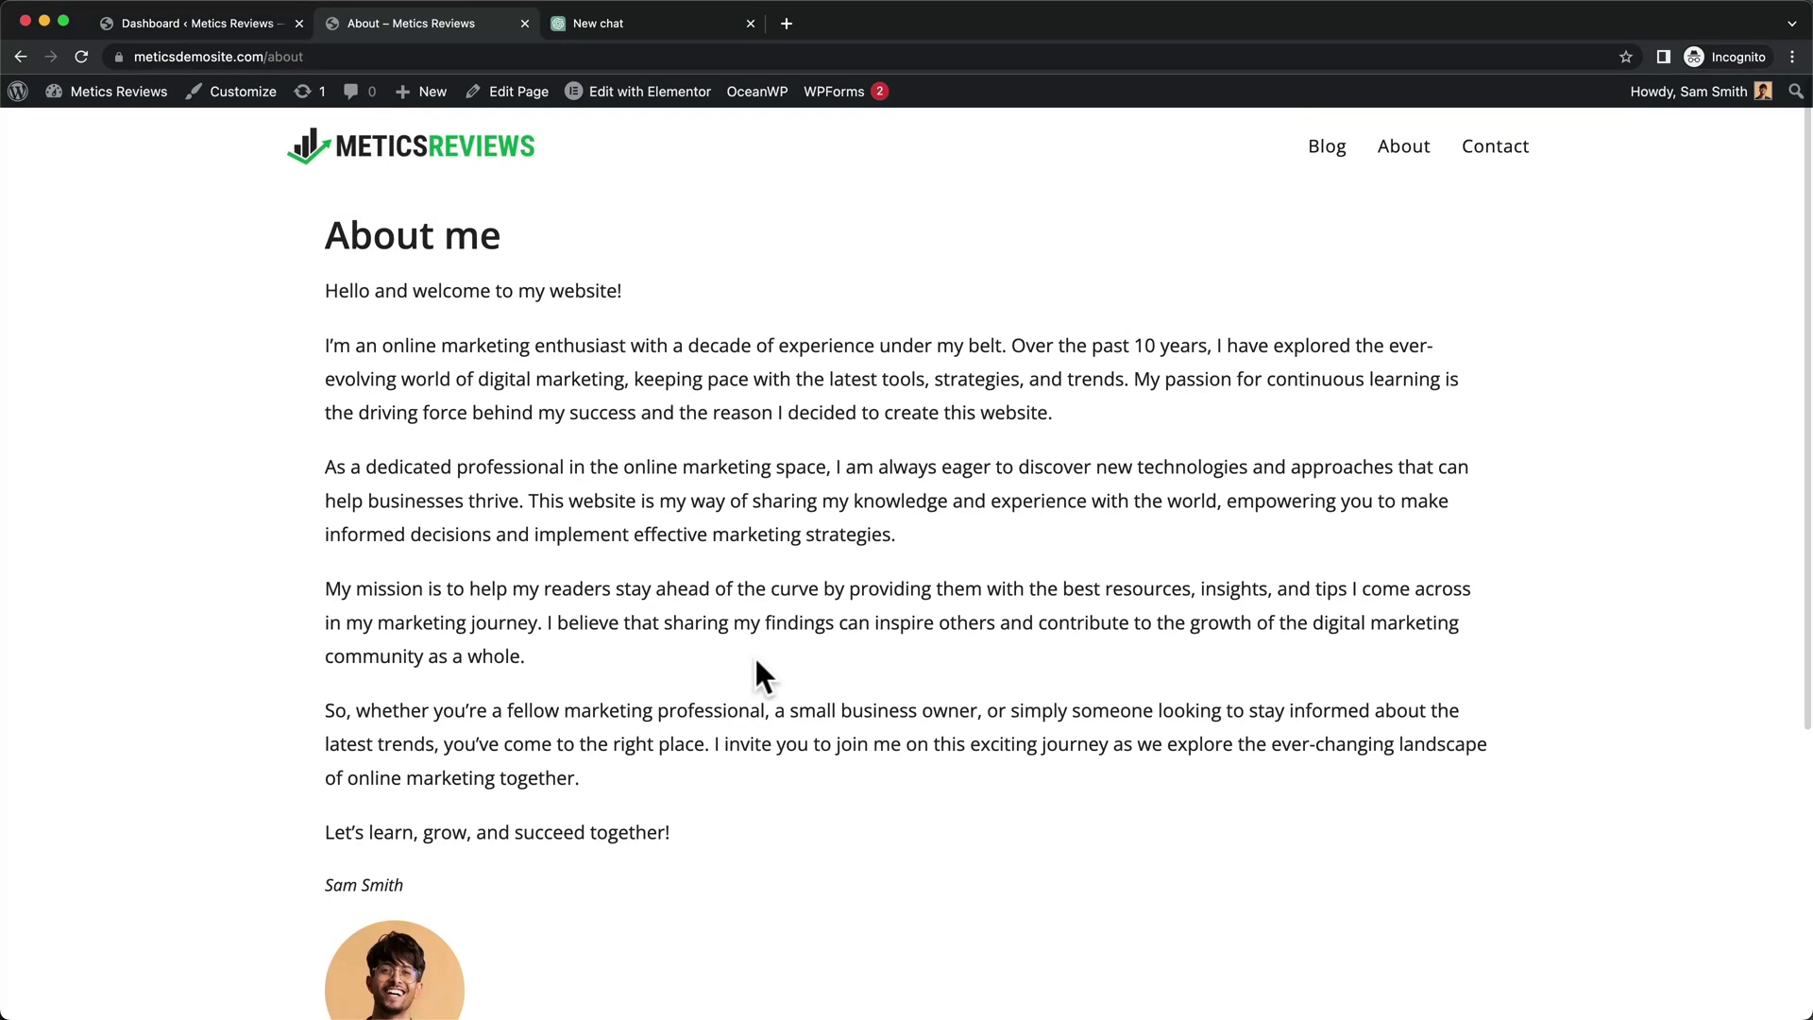
{"action": "scroll", "coordinate": [814, 480], "scroll_direction": "down", "scroll_amount": 5}
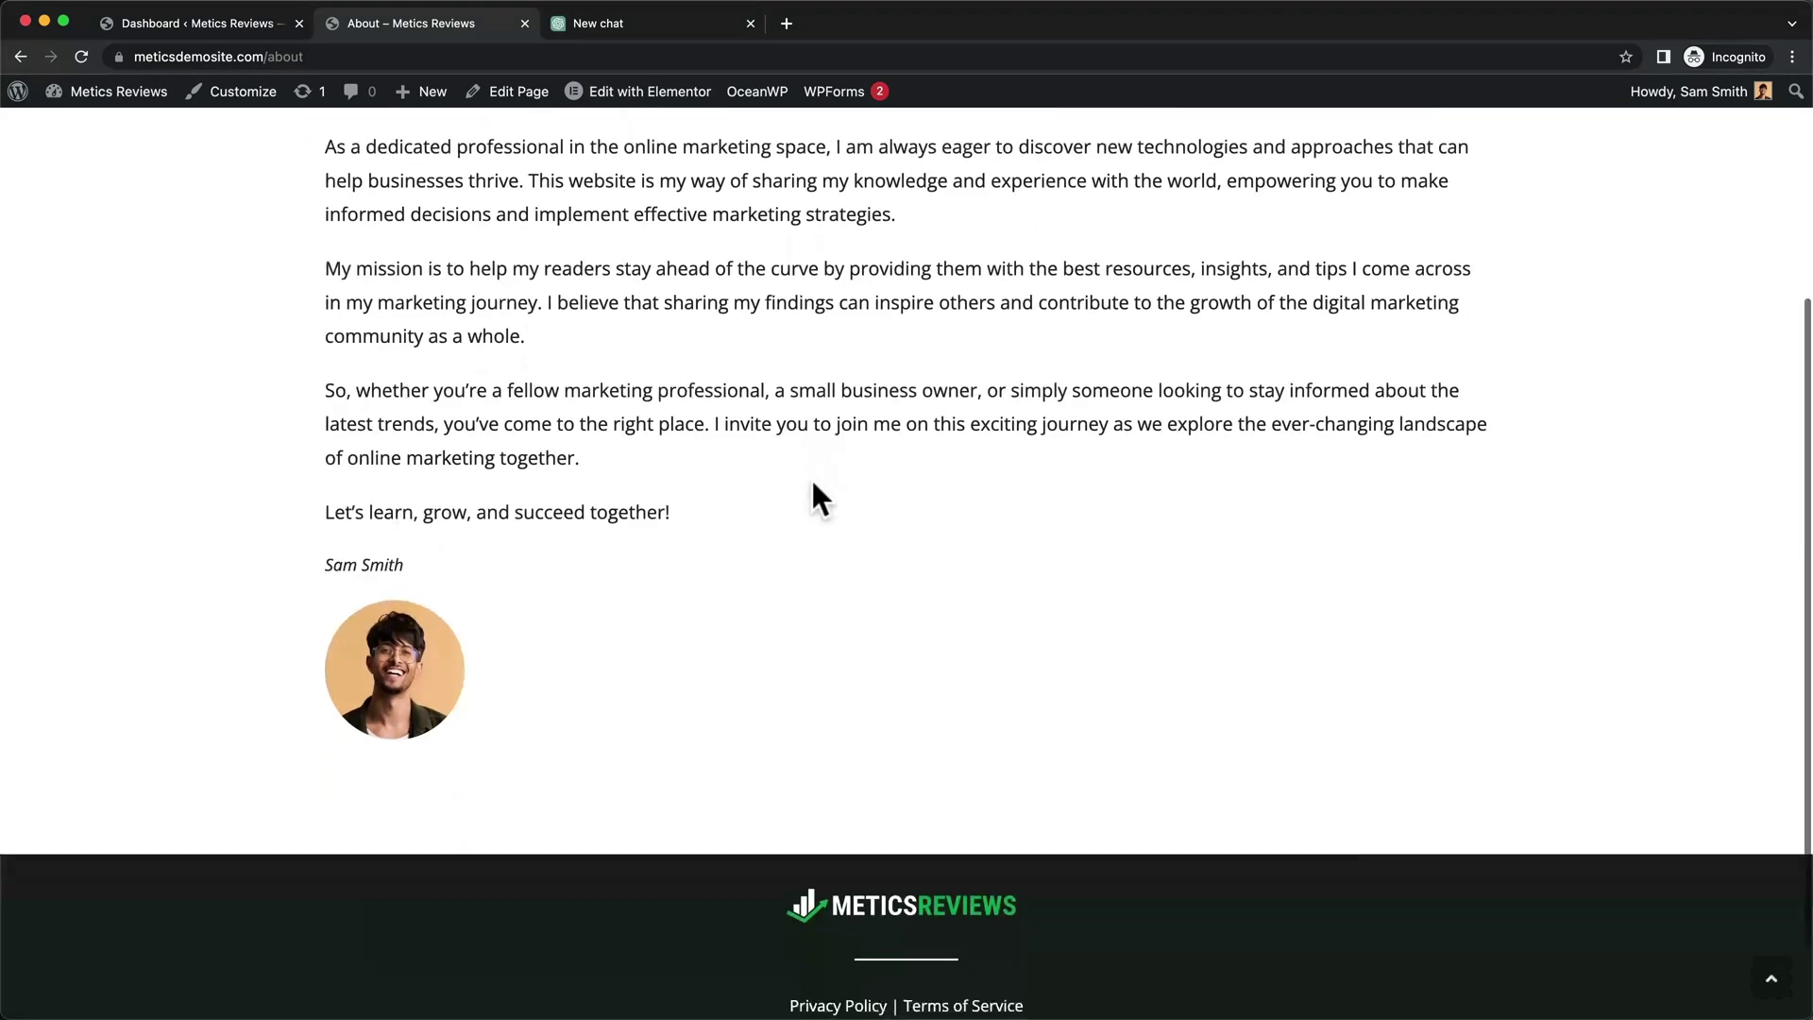
{"action": "scroll", "coordinate": [812, 477], "scroll_direction": "up", "scroll_amount": 5}
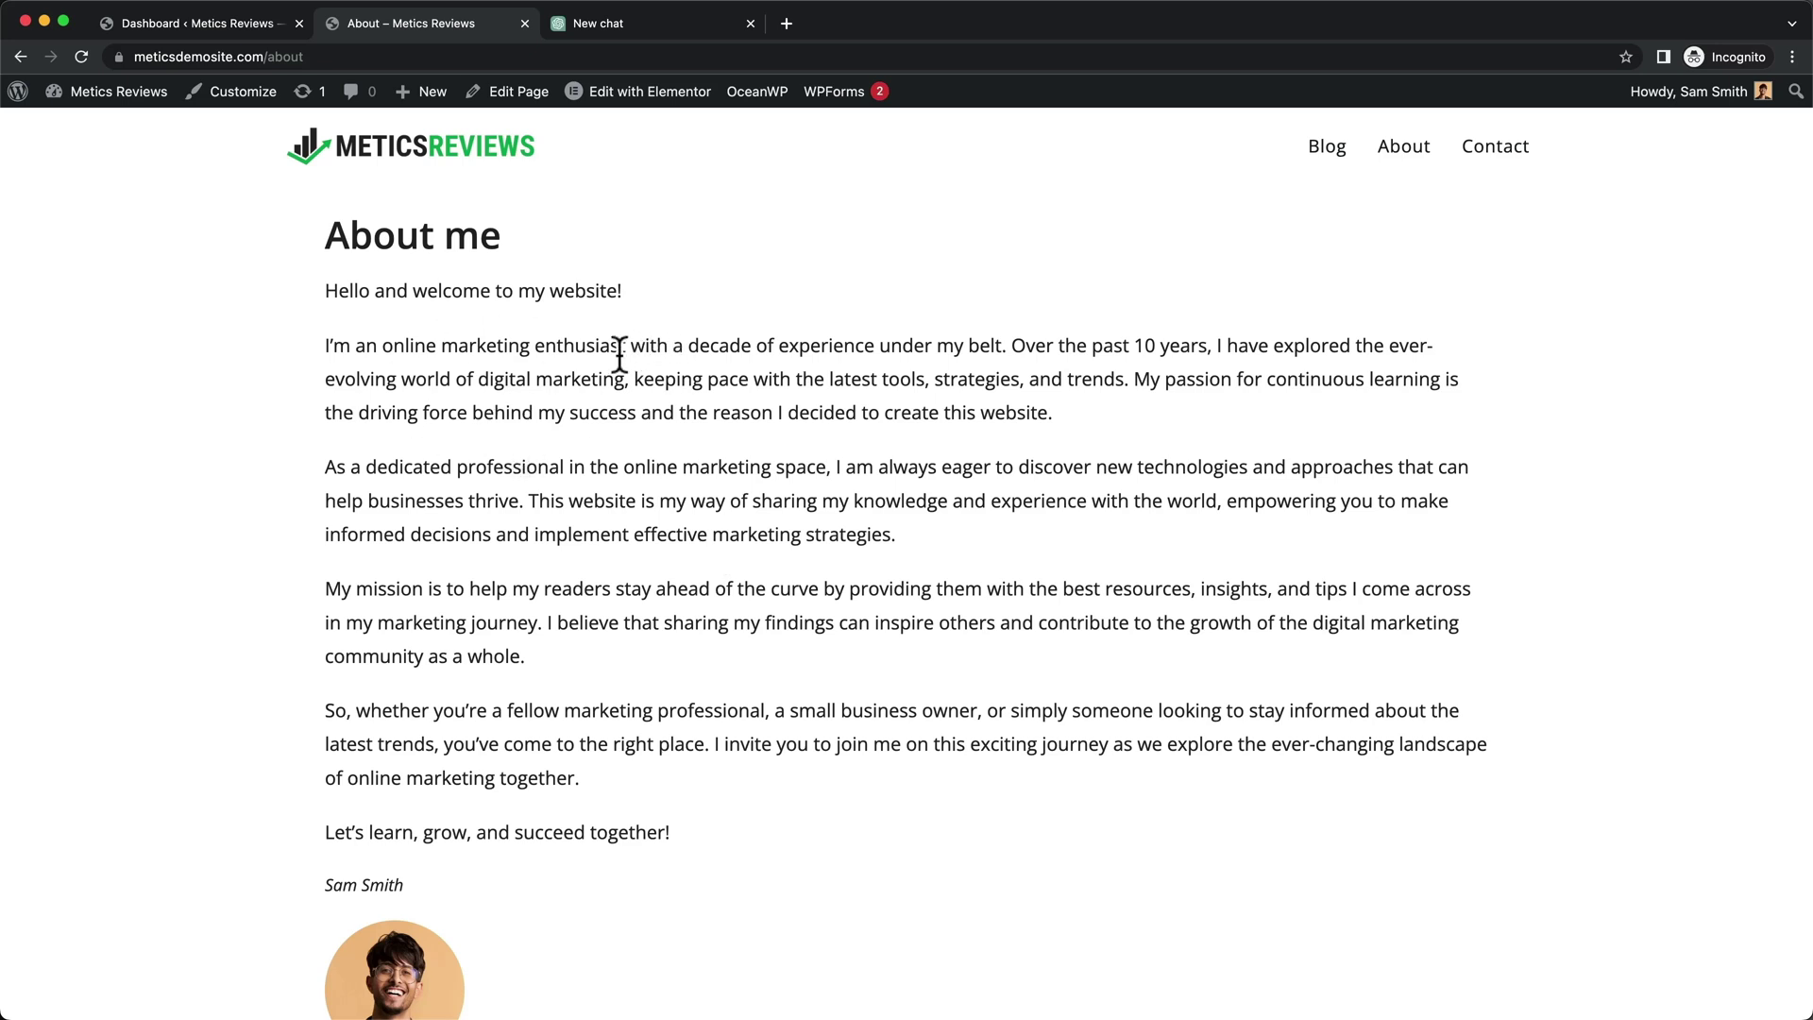
Switch to the WordPress dashboard and create a new page titled "About"
{"action": "left_click", "coordinate": [229, 25]}
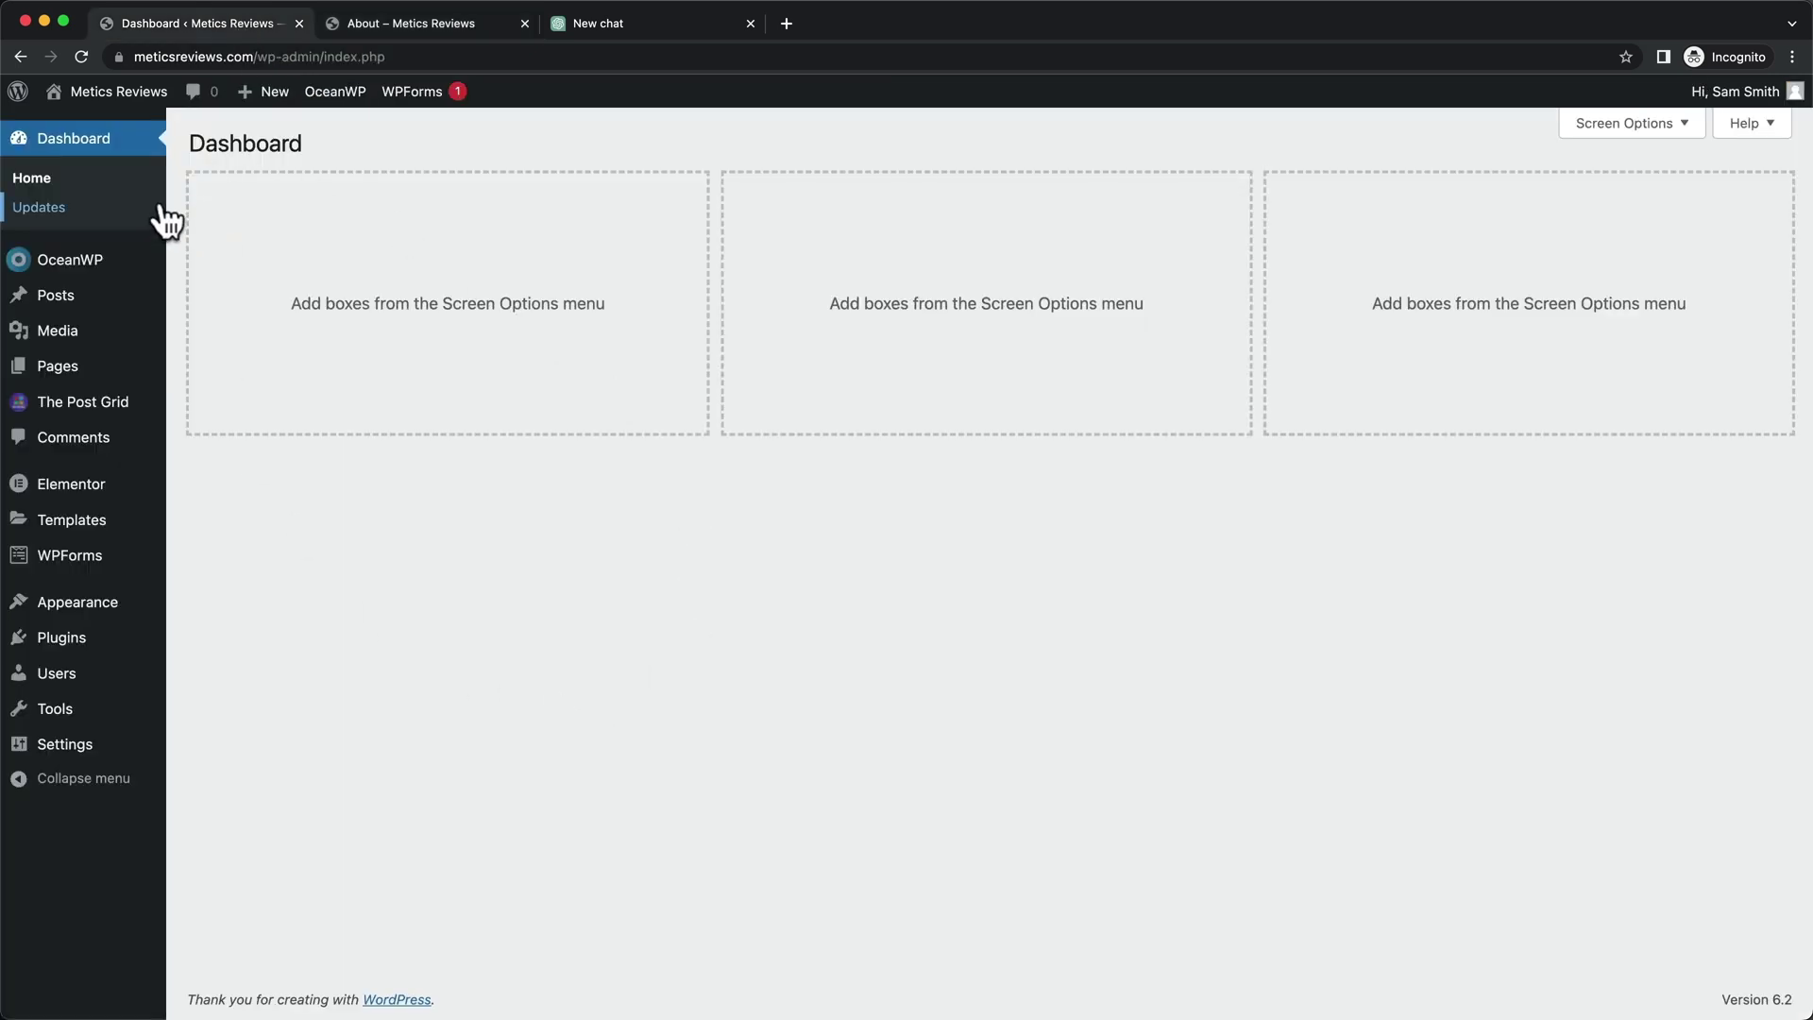
{"action": "left_click", "coordinate": [65, 370]}
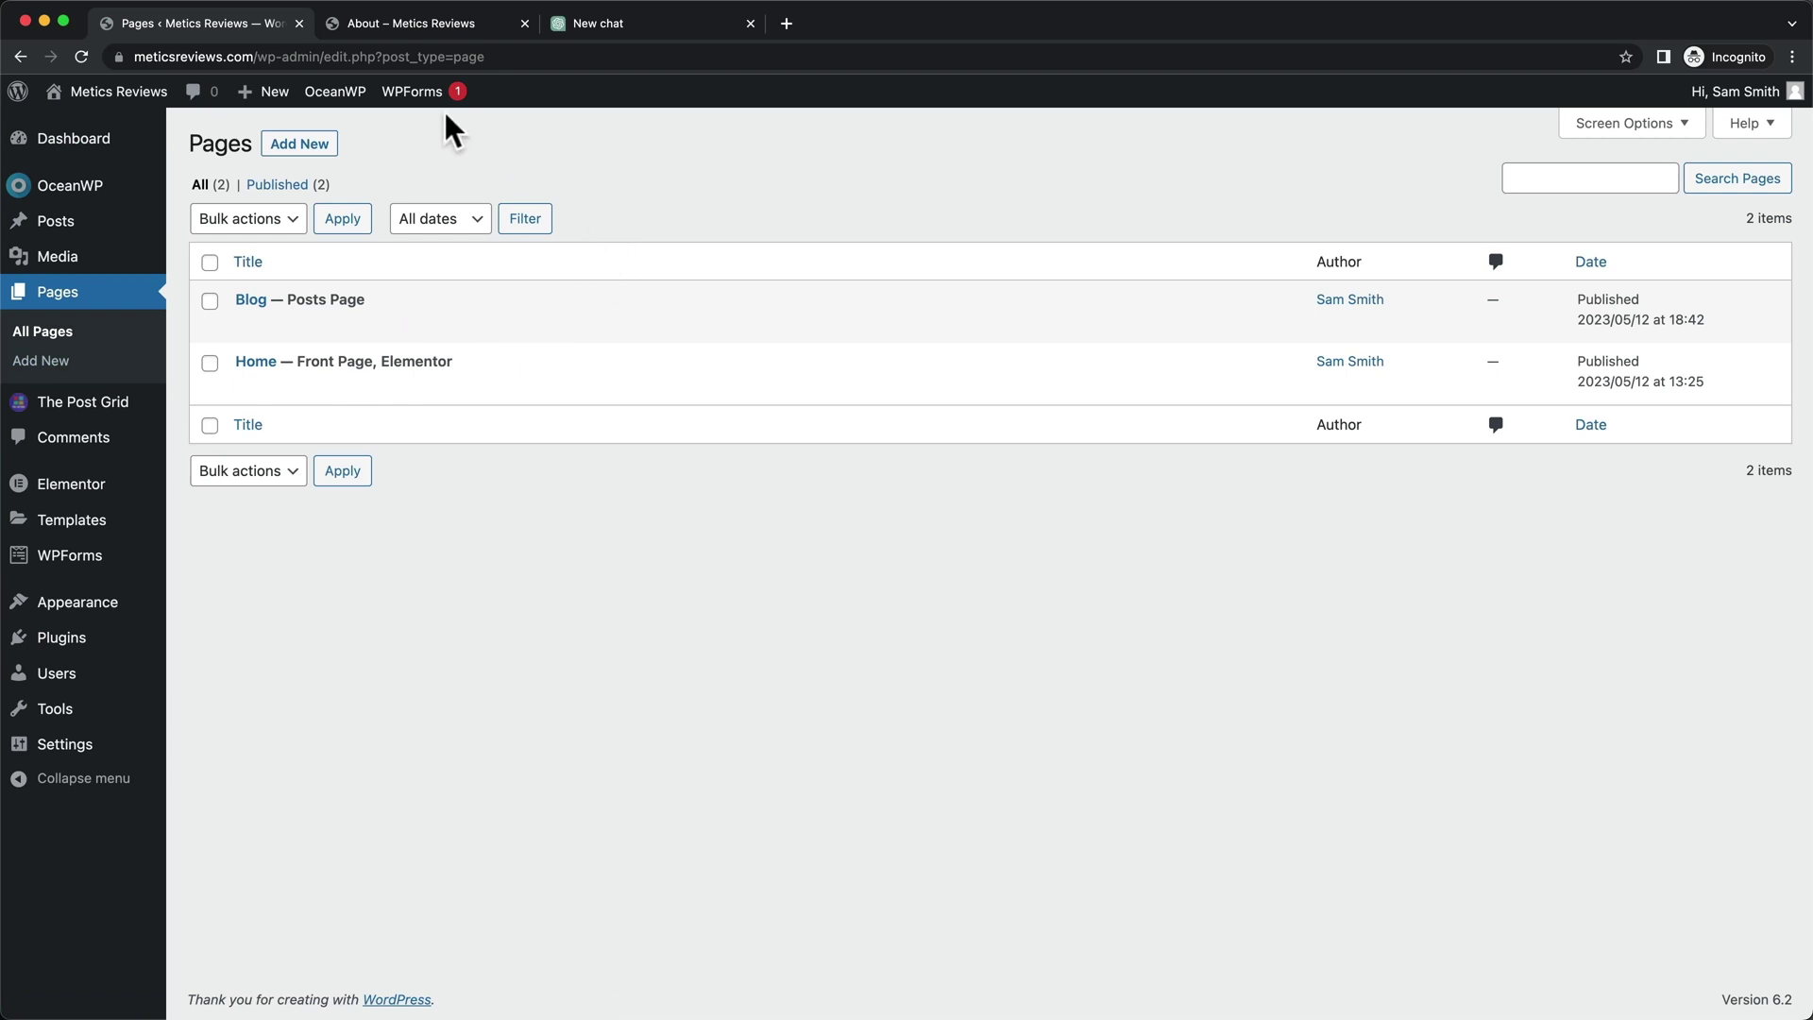
{"action": "left_click", "coordinate": [300, 144]}
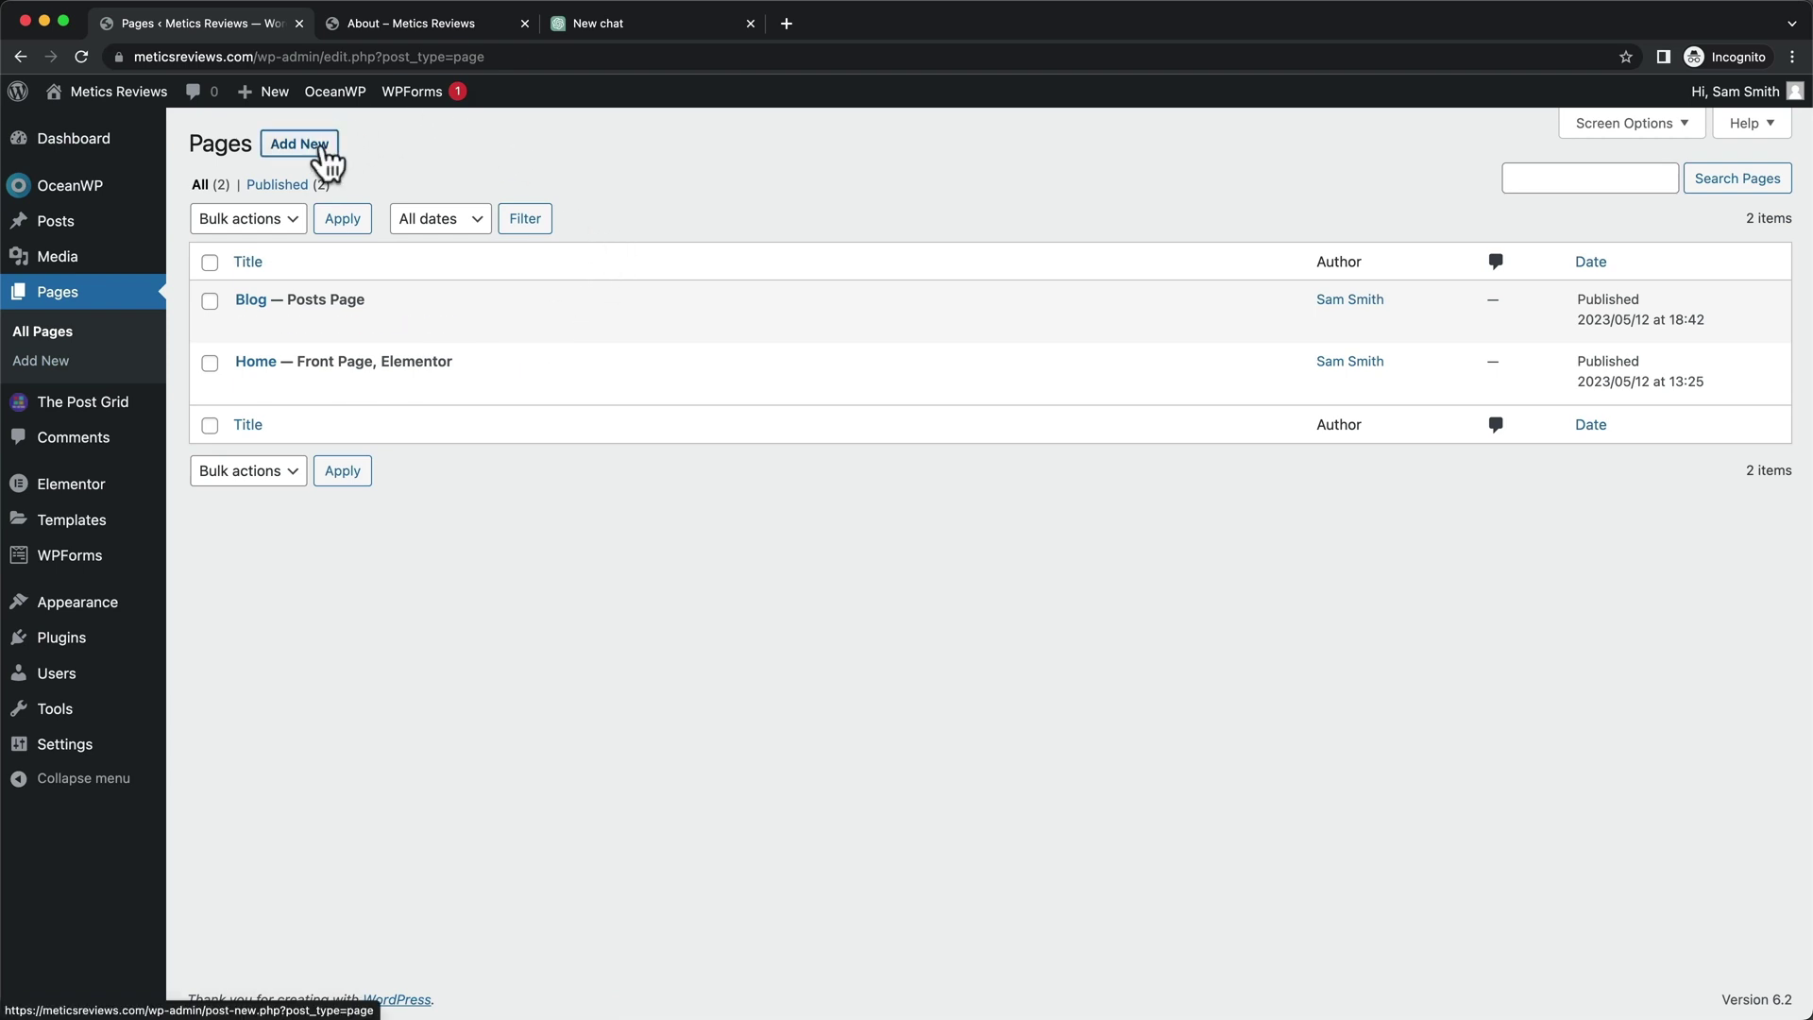
{"action": "type", "text": "About"}
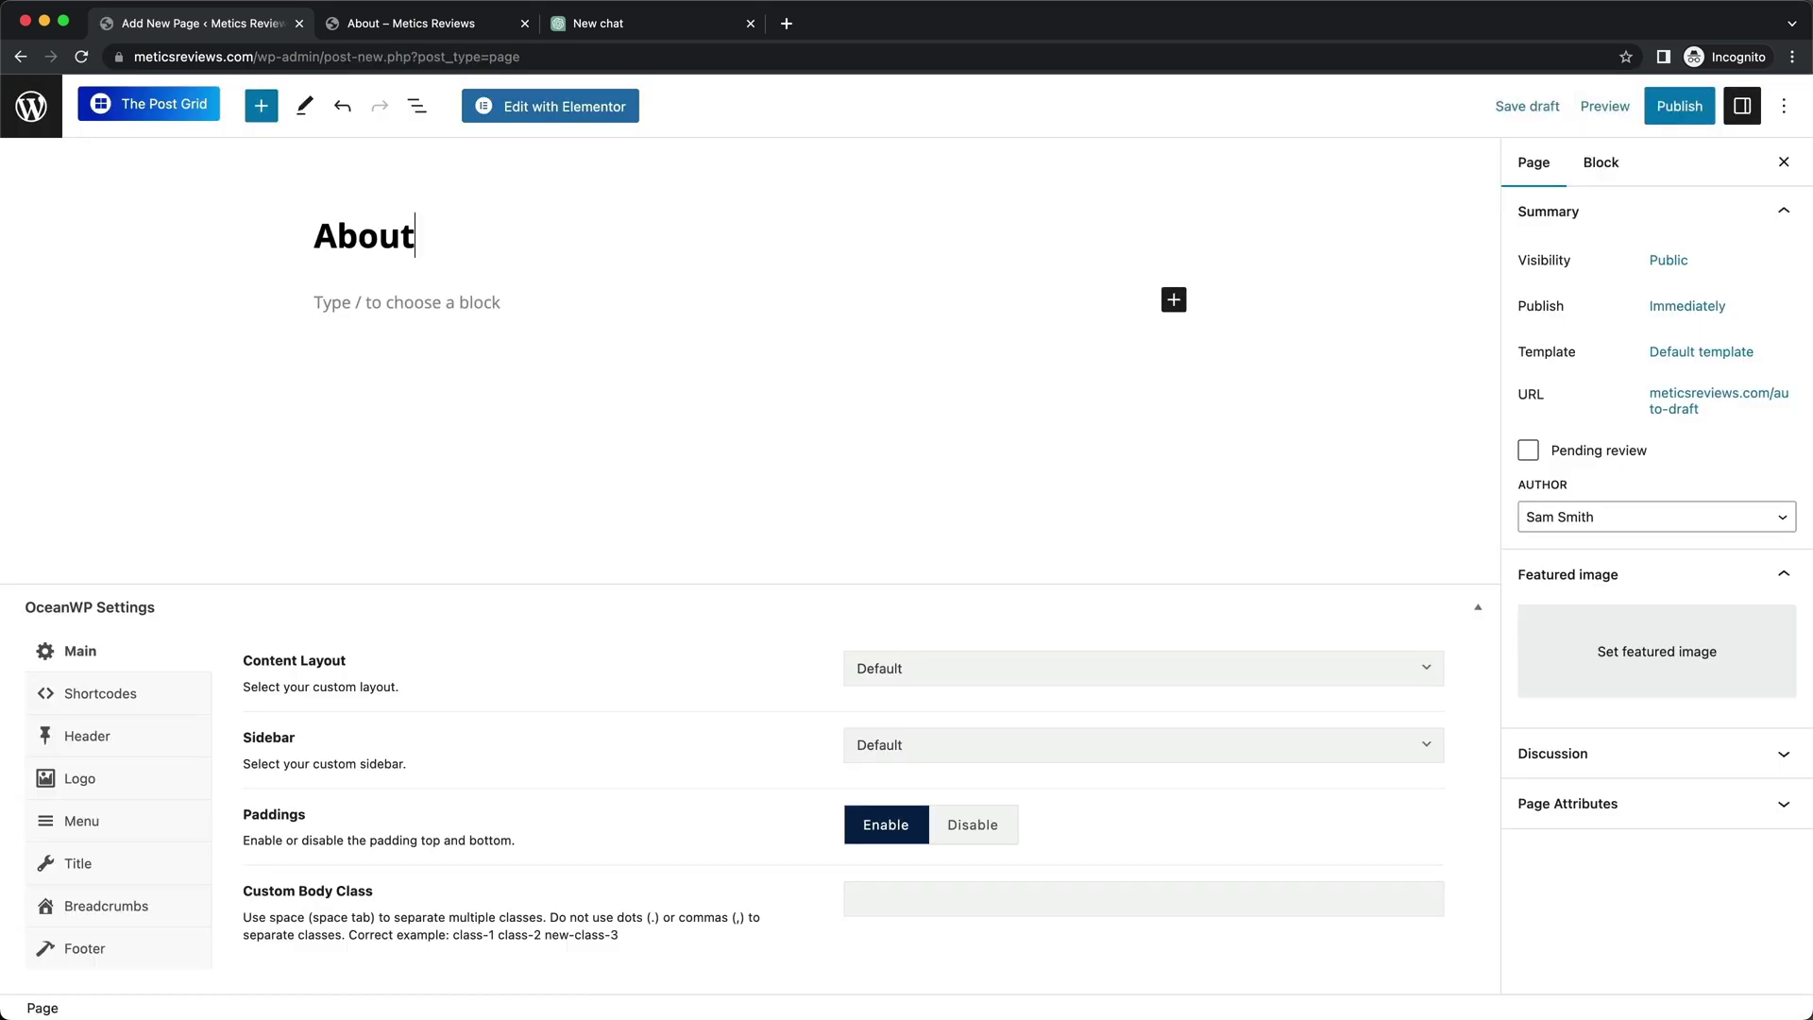
In the page's OceanWP settings, set the content layout to 100% Full Width and disable the paddings and the page title display
{"action": "left_click", "coordinate": [1065, 678]}
{"action": "left_click", "coordinate": [935, 861]}
{"action": "left_click", "coordinate": [1011, 848]}
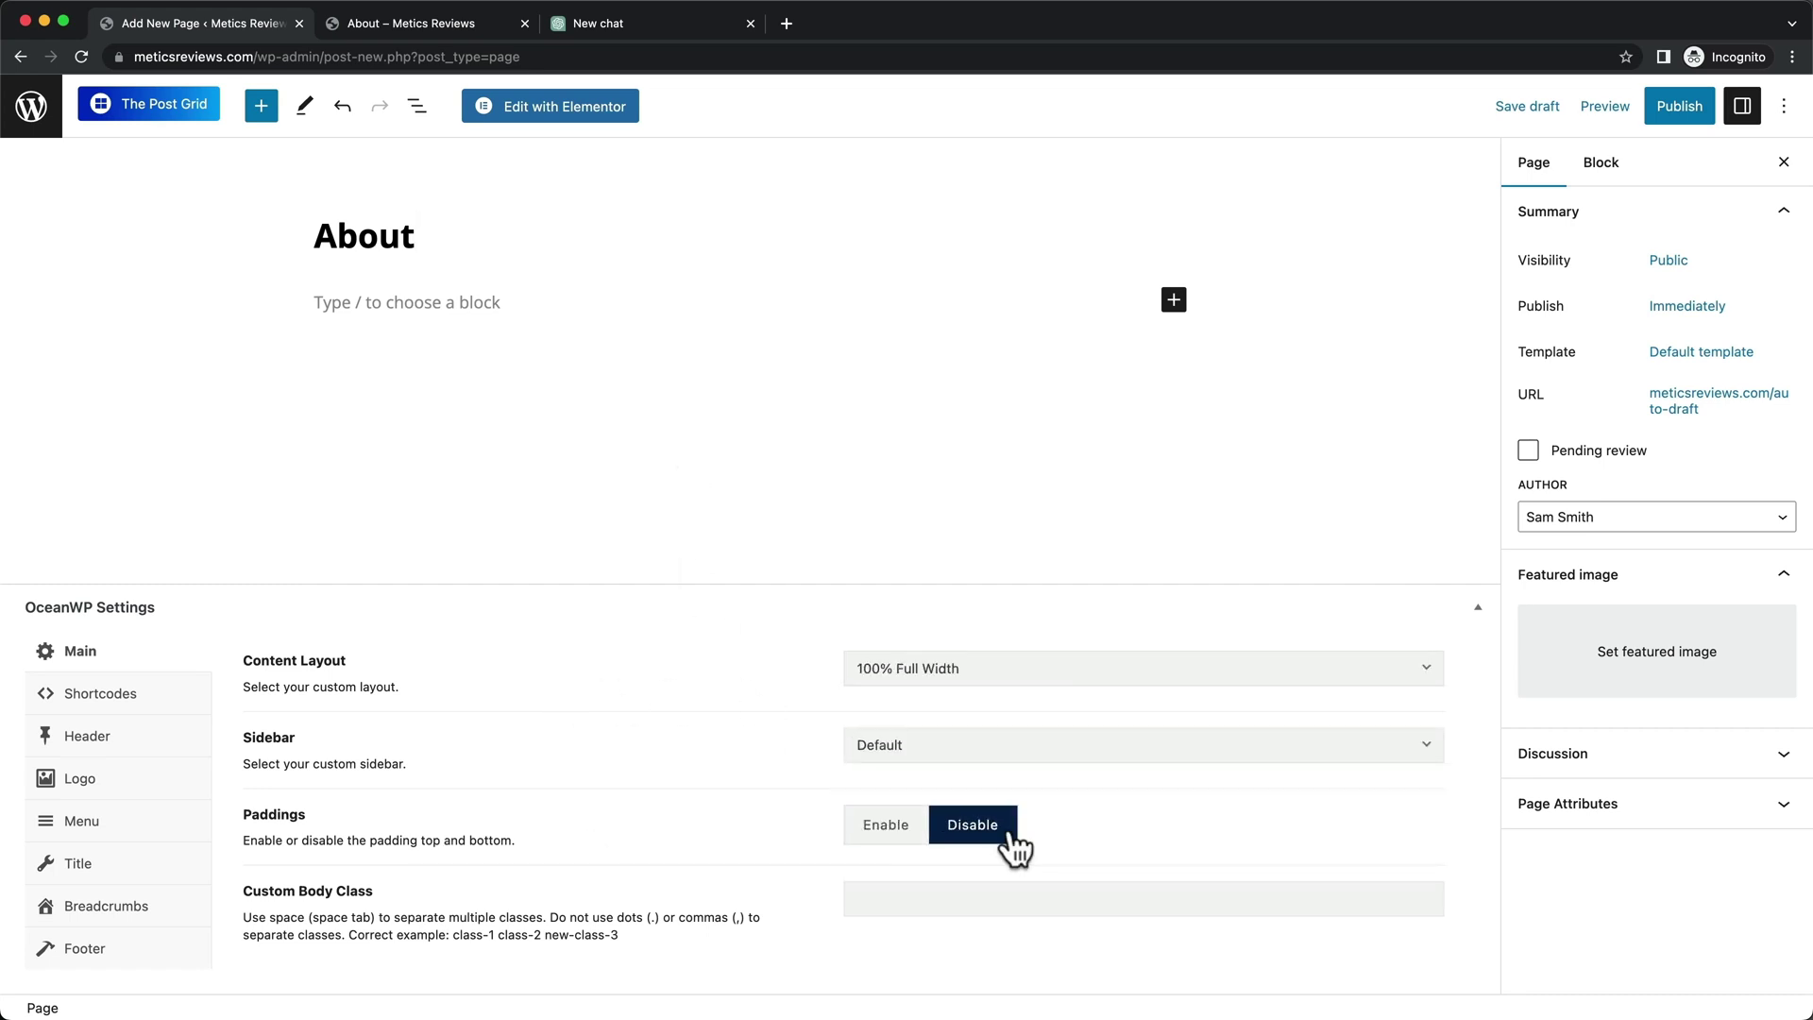
{"action": "left_click", "coordinate": [66, 864]}
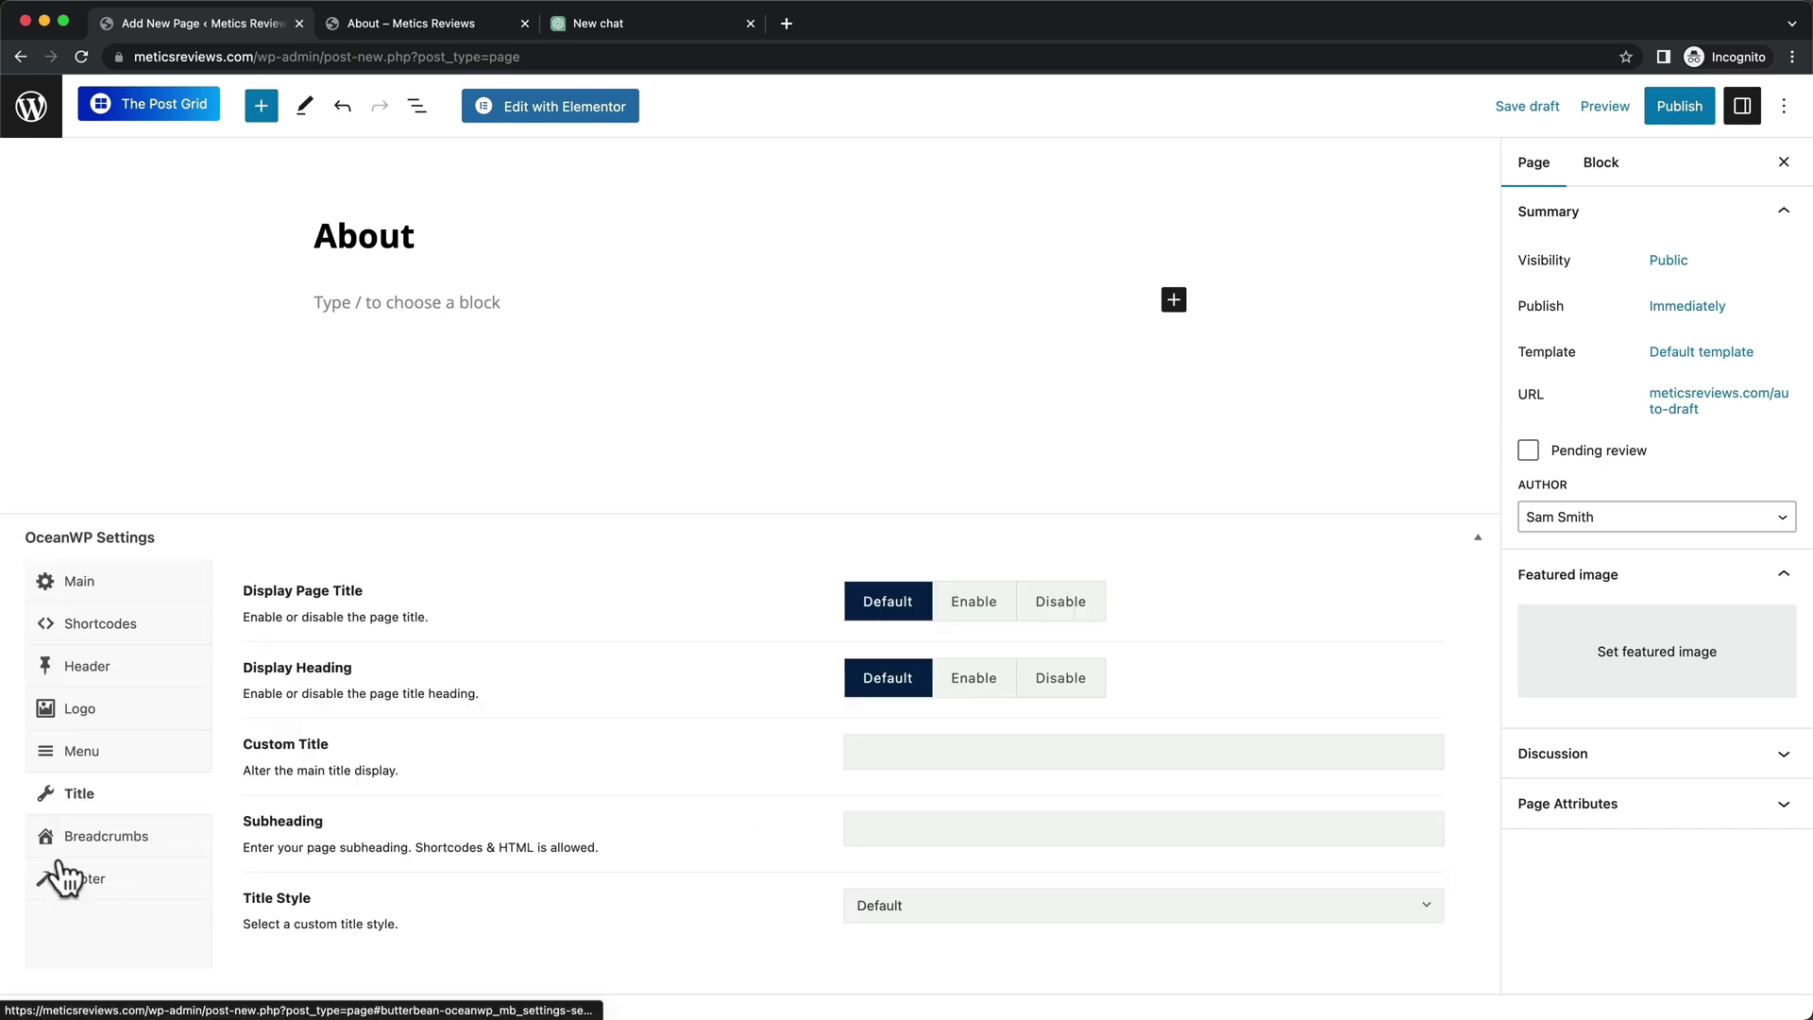
{"action": "left_click", "coordinate": [1072, 610]}
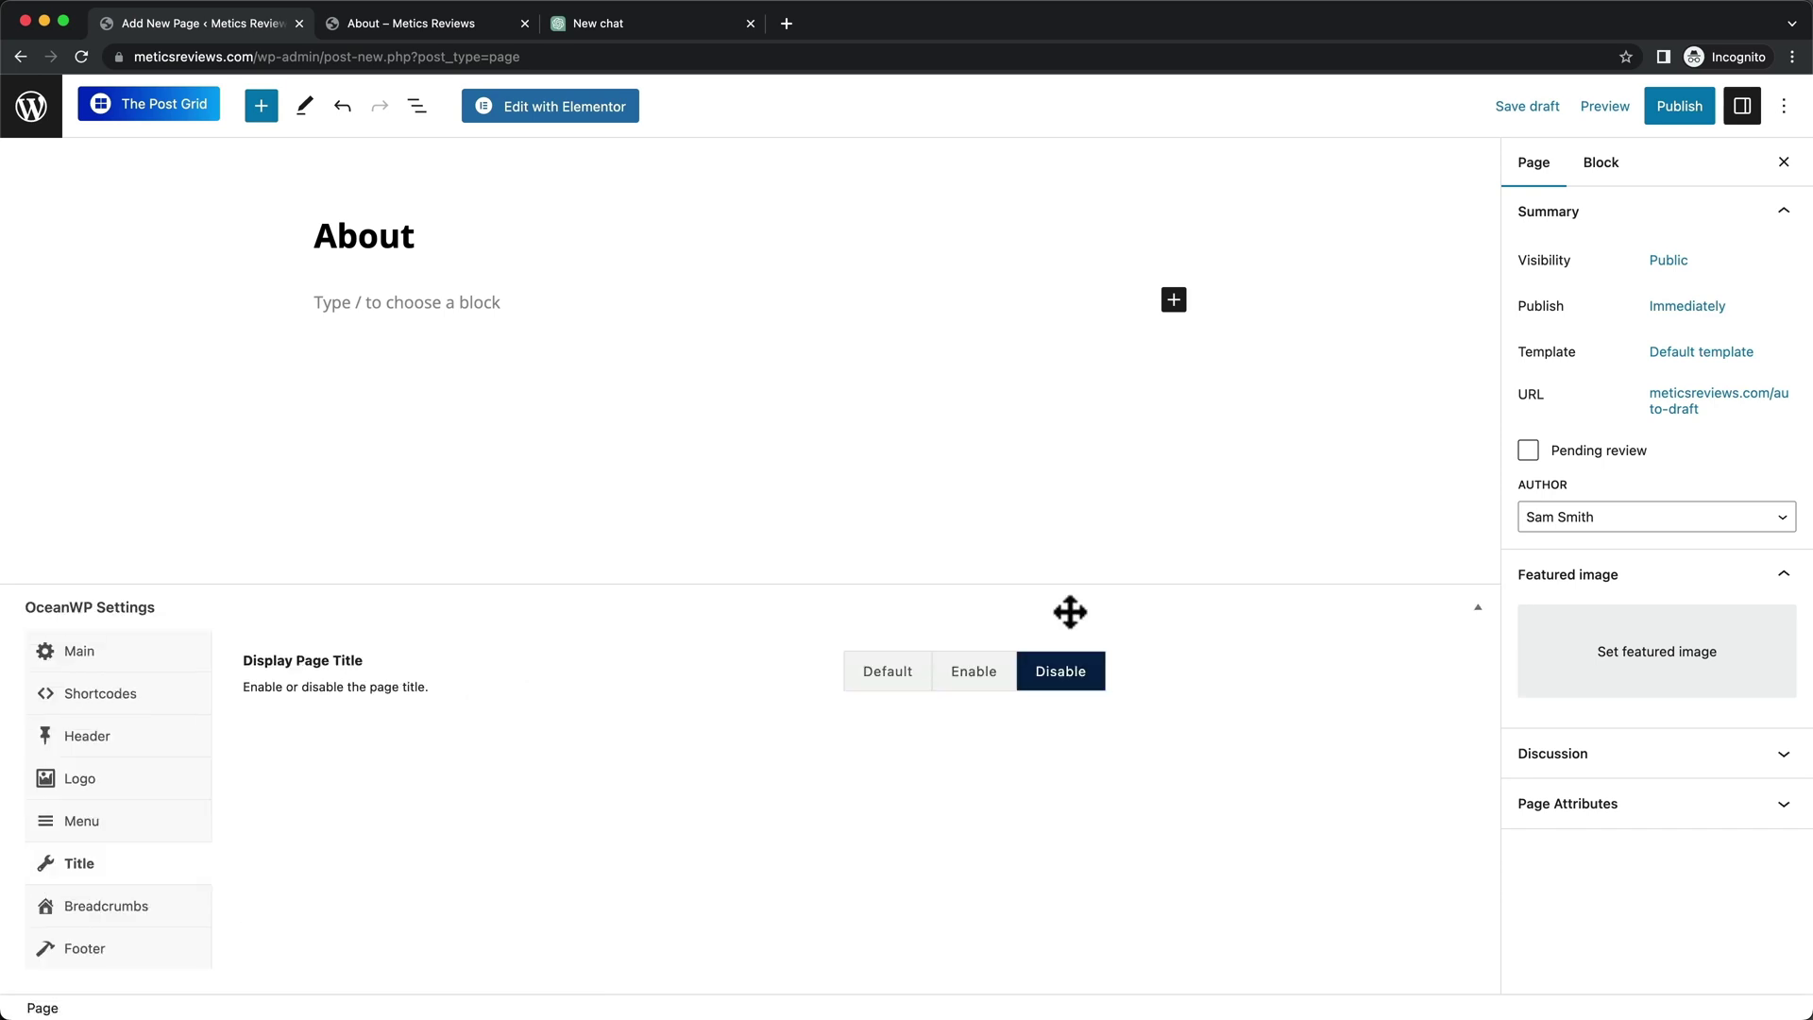
Publish the About page and open it for editing in Elementor
{"action": "left_click", "coordinate": [1664, 109]}
{"action": "left_click", "coordinate": [1615, 106]}
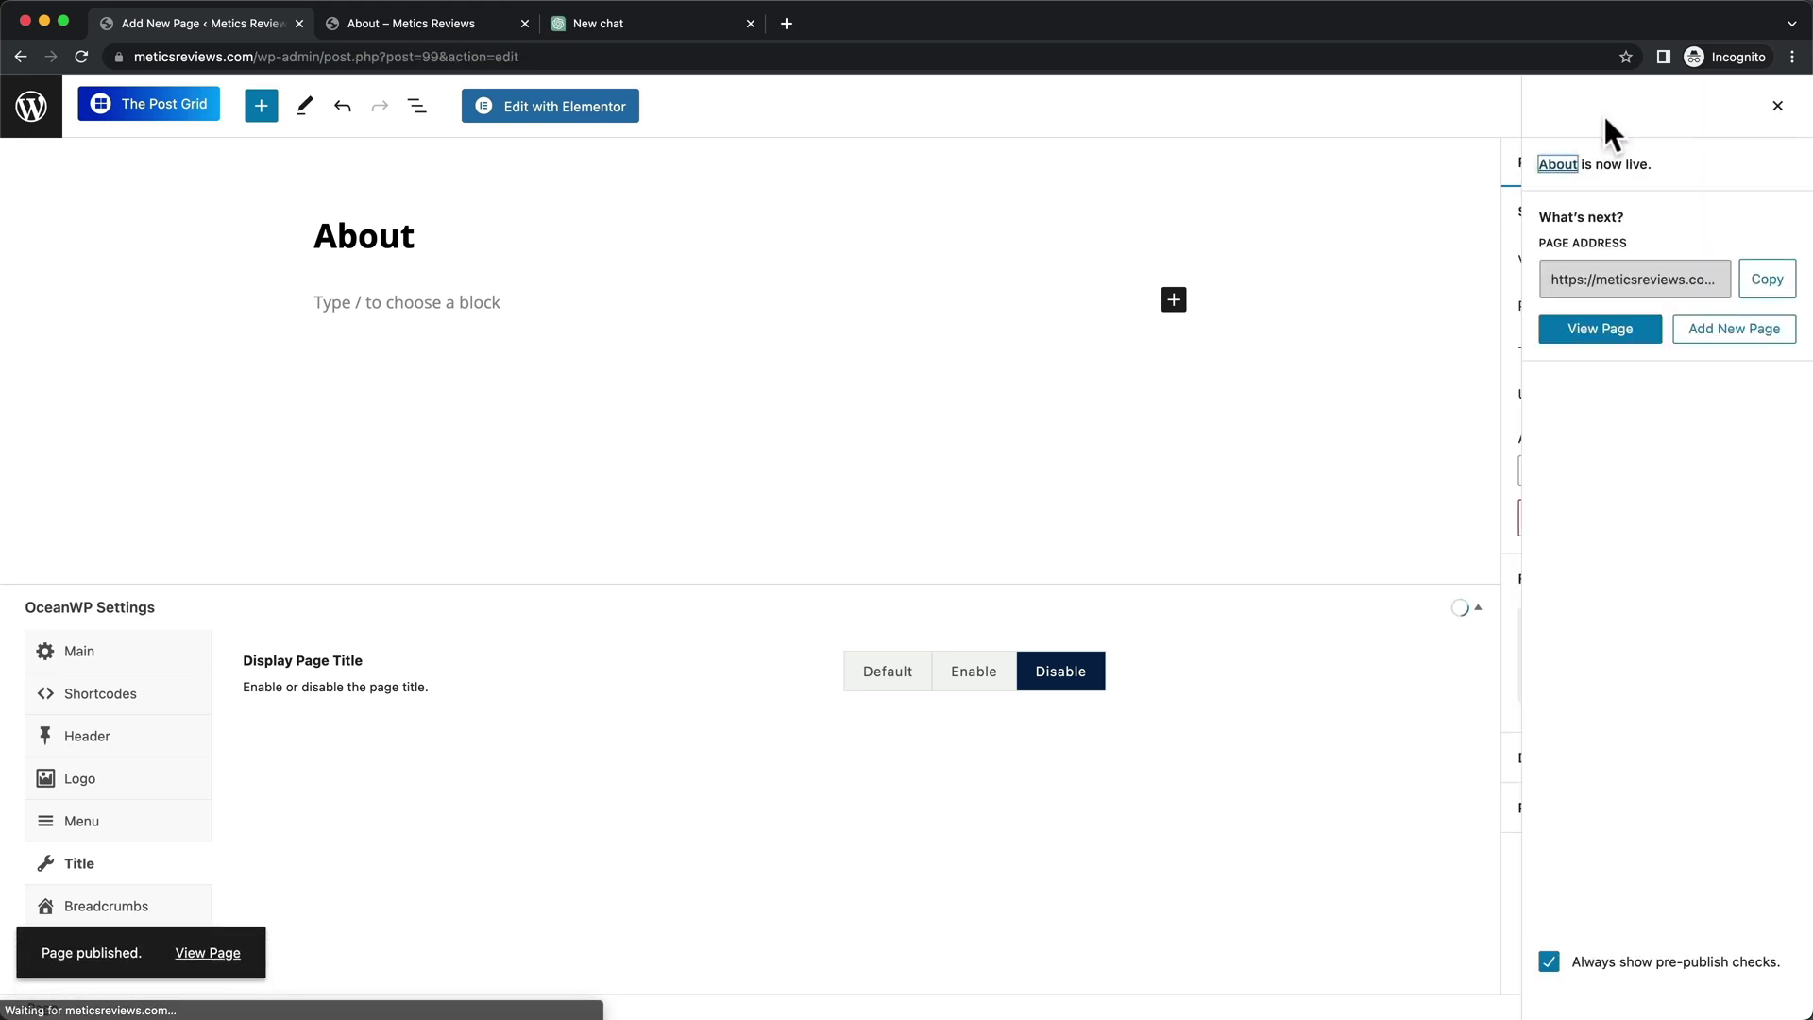
{"action": "left_click", "coordinate": [554, 133]}
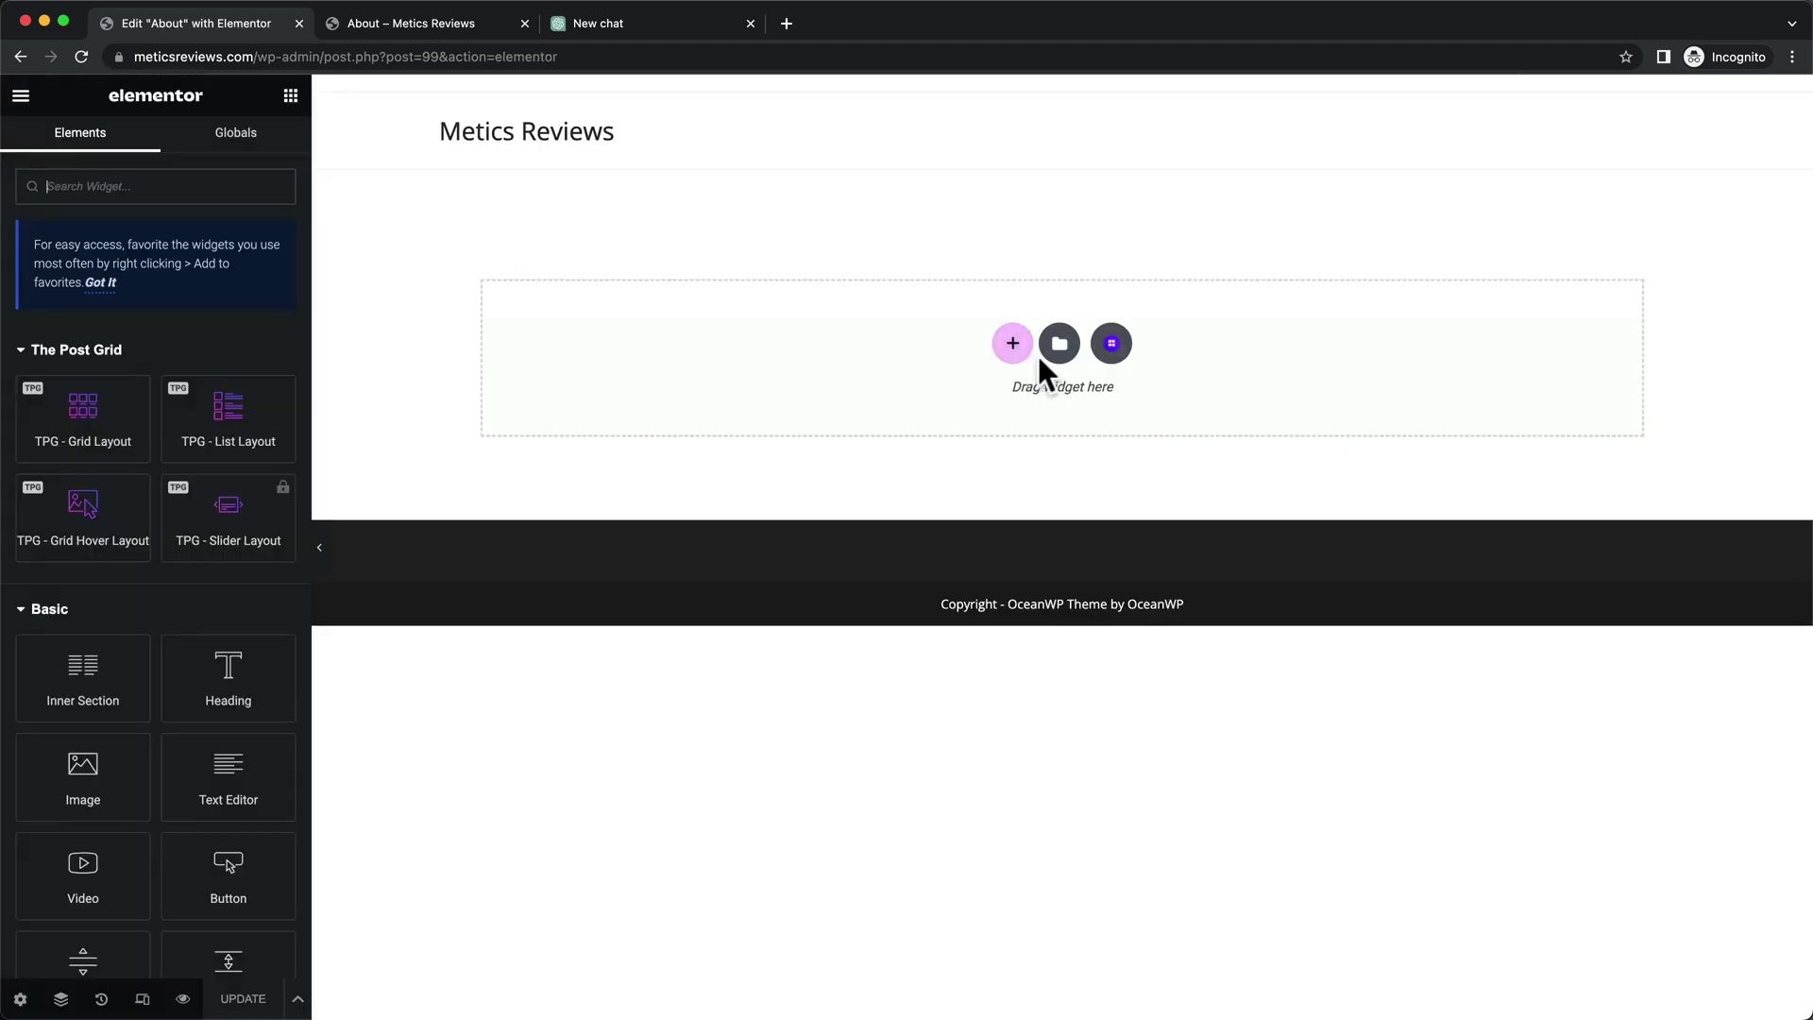
Add a single-column section containing a Heading widget with the text "About me"
{"action": "left_click", "coordinate": [1012, 343]}
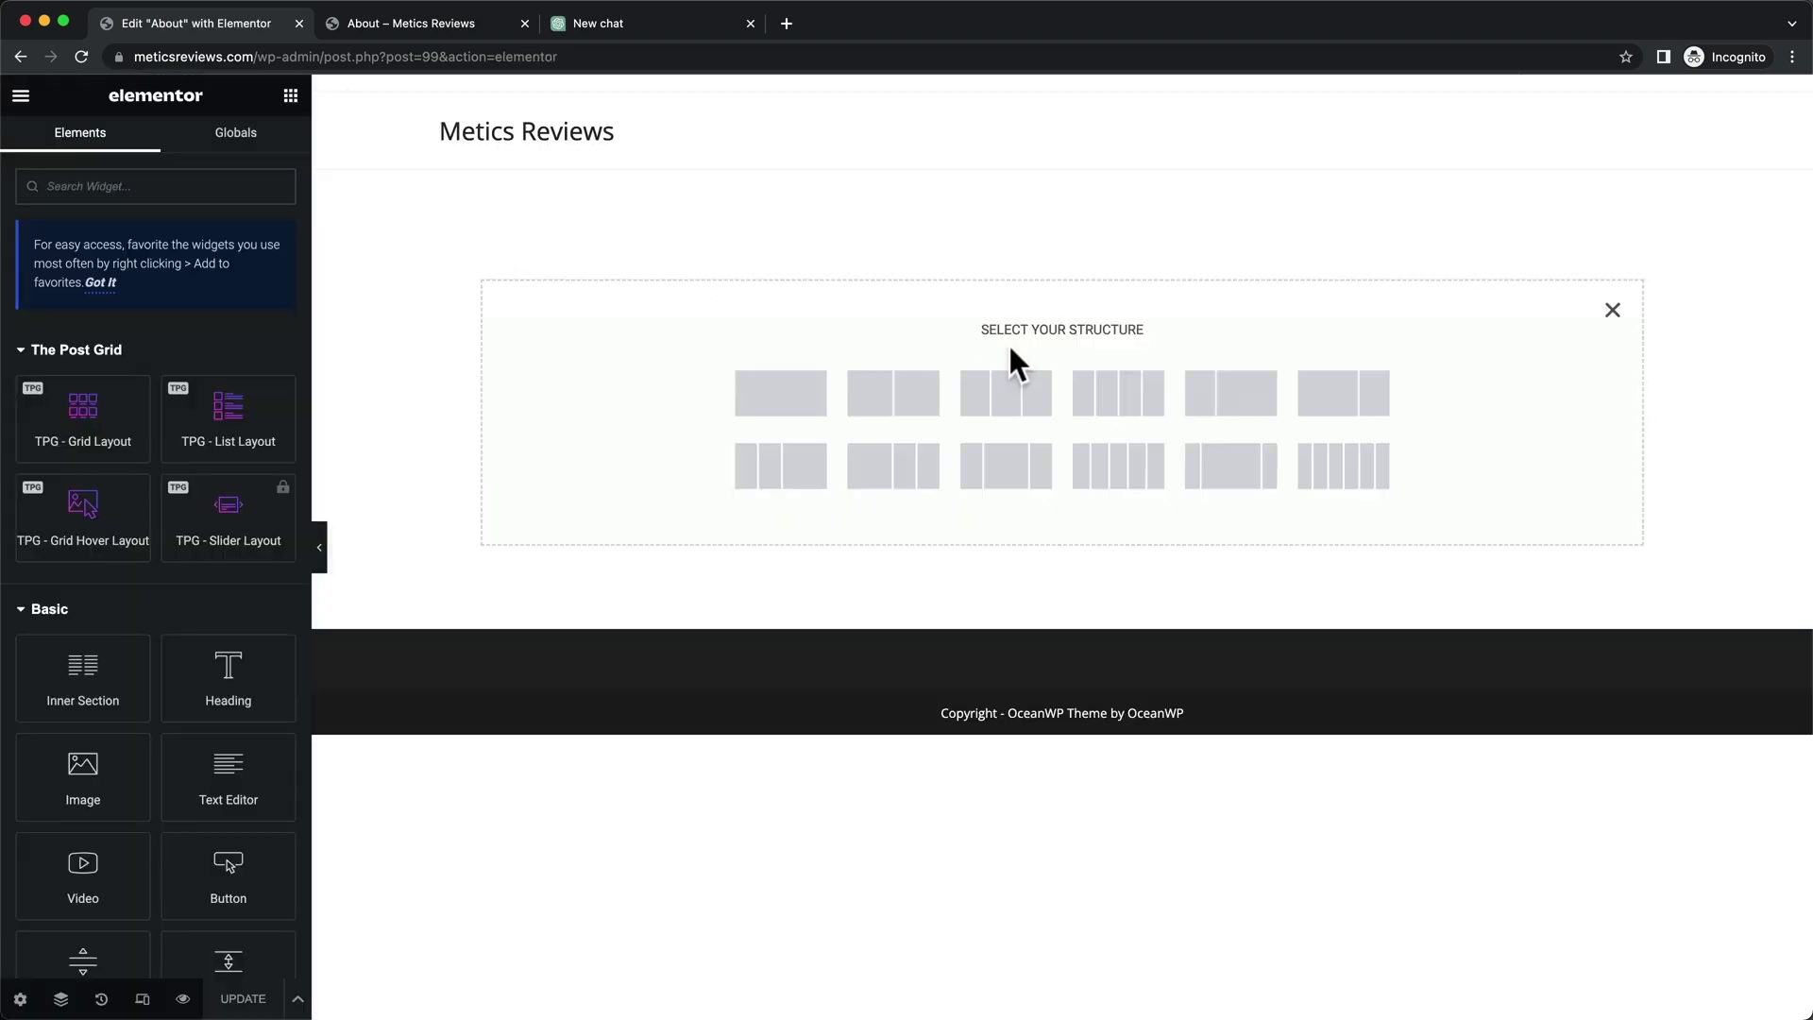
{"action": "left_click", "coordinate": [797, 401]}
{"action": "left_click", "coordinate": [290, 98]}
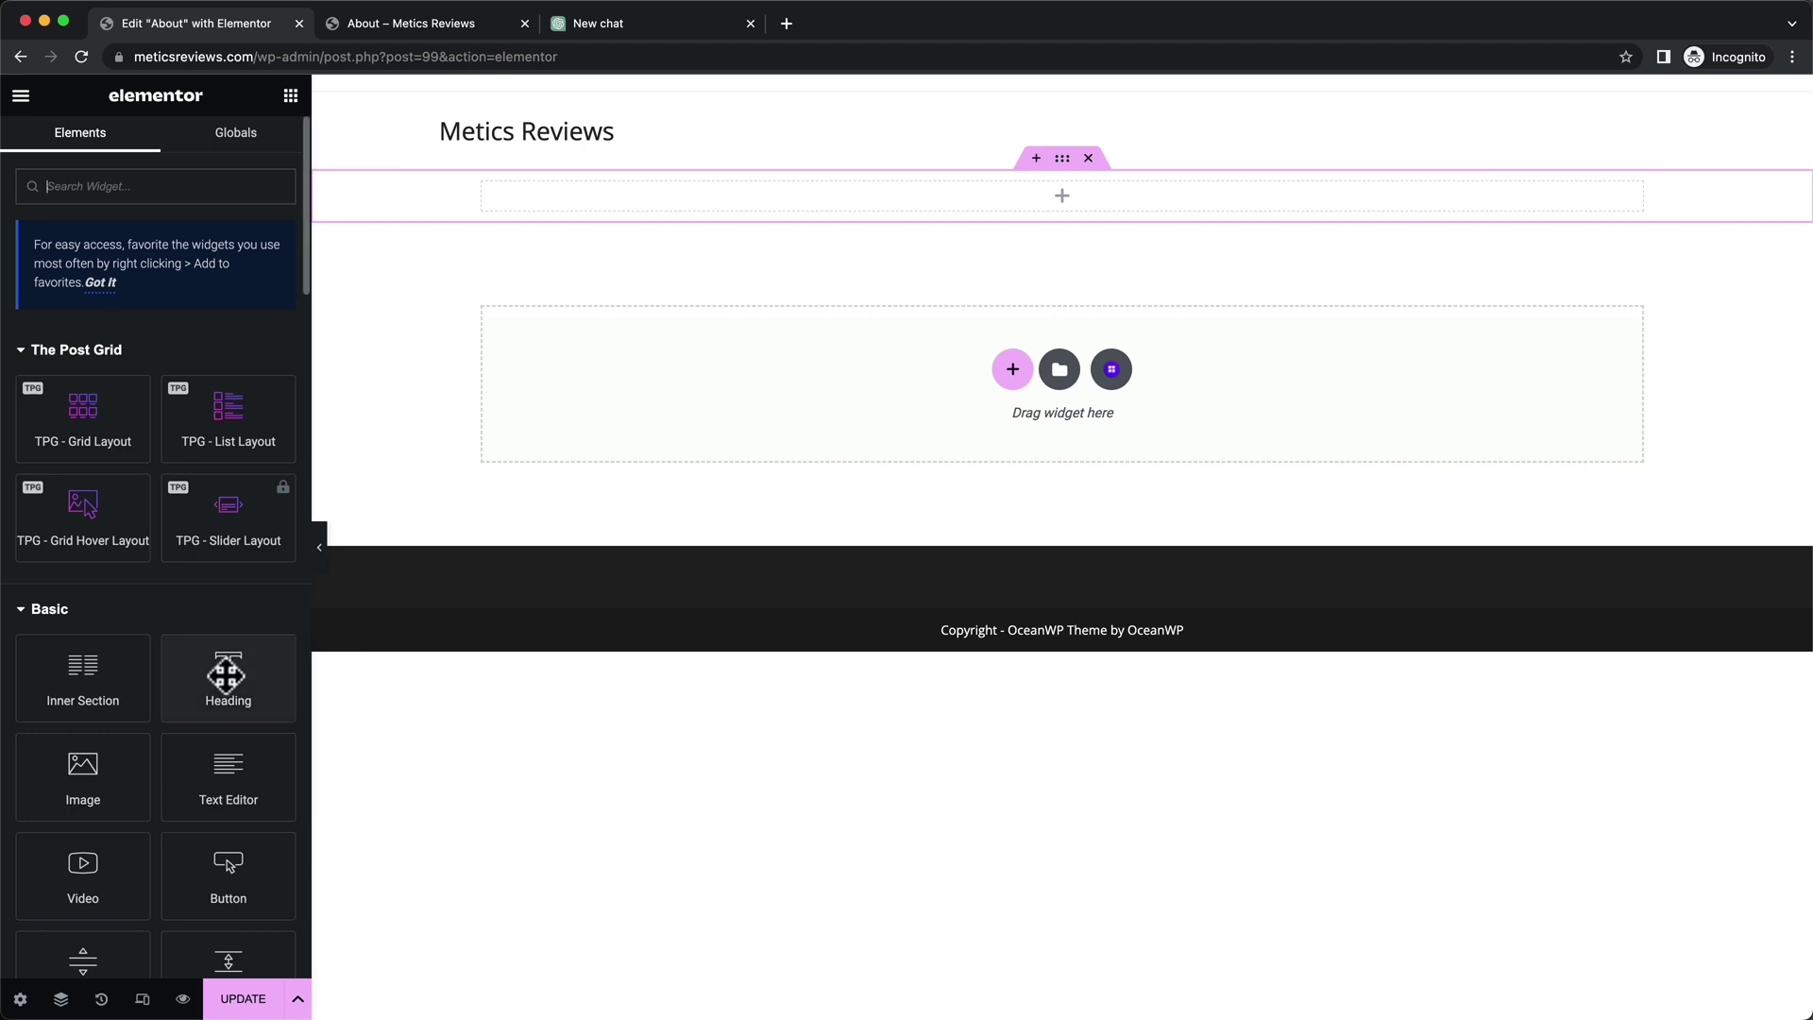
{"action": "left_click_drag", "start_coordinate": [228, 675], "coordinate": [554, 184]}
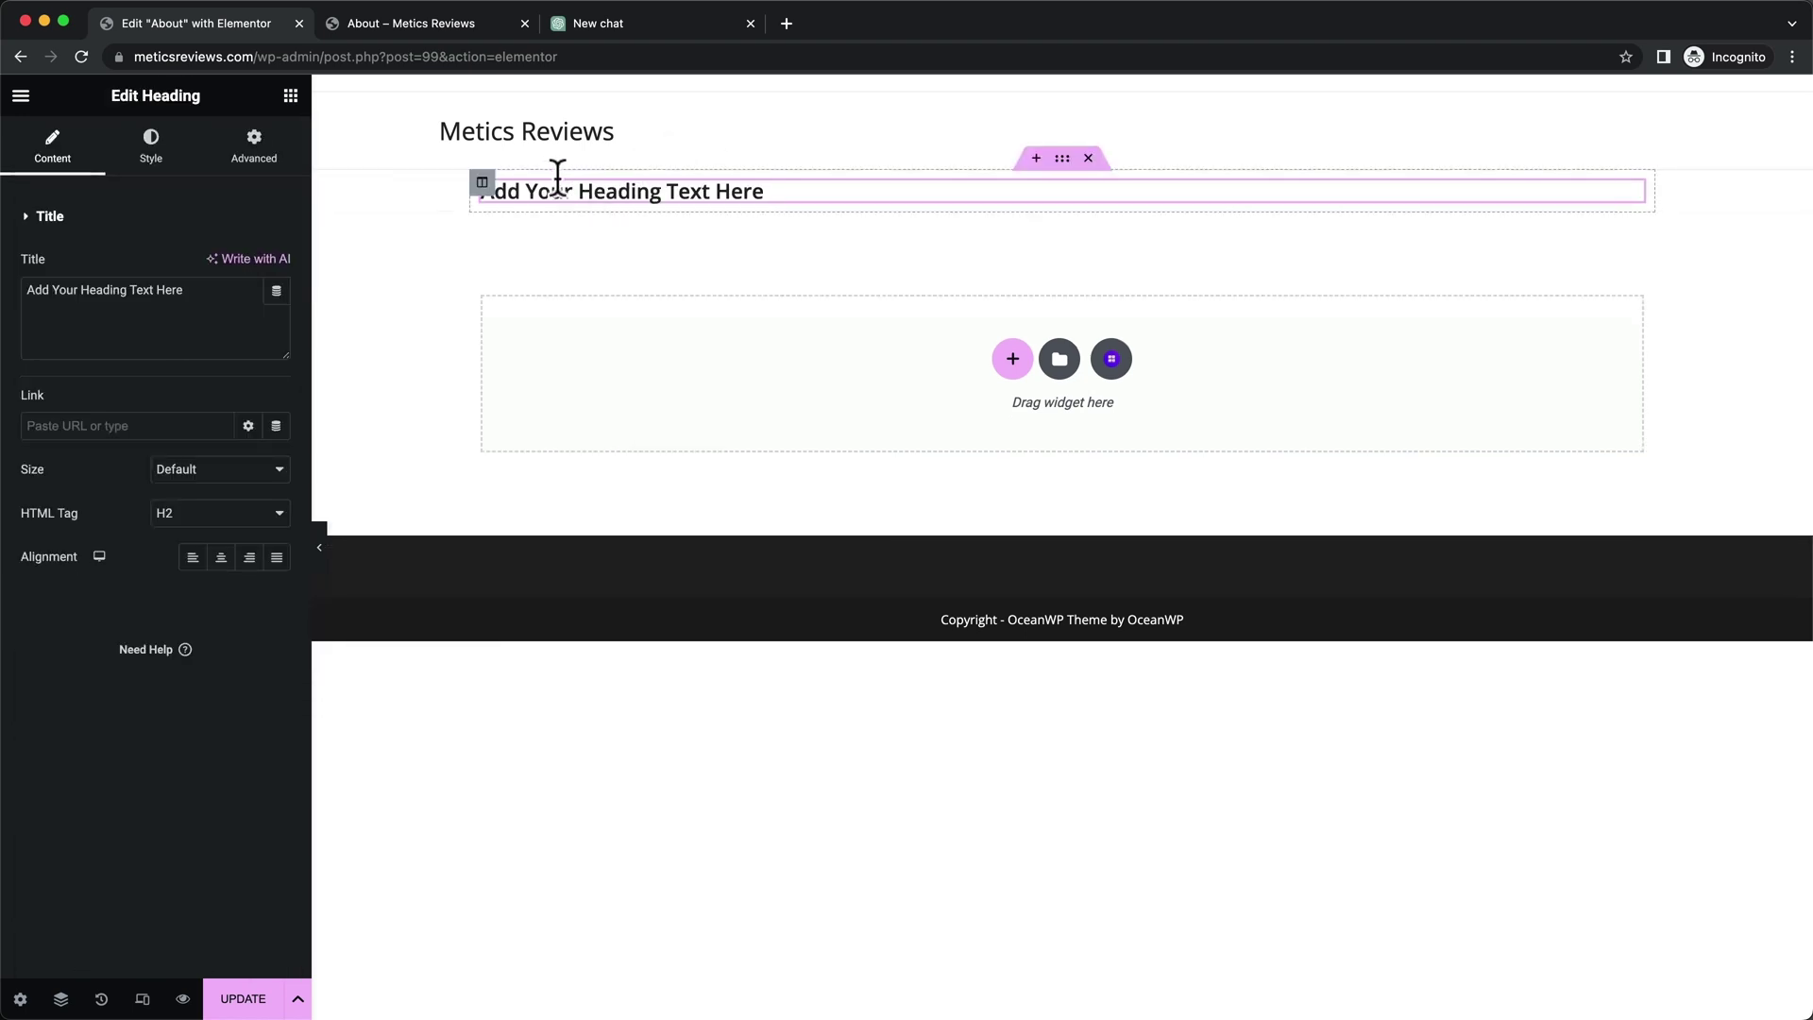
{"action": "triple_click", "coordinate": [137, 284]}
{"action": "type", "text": "About me"}
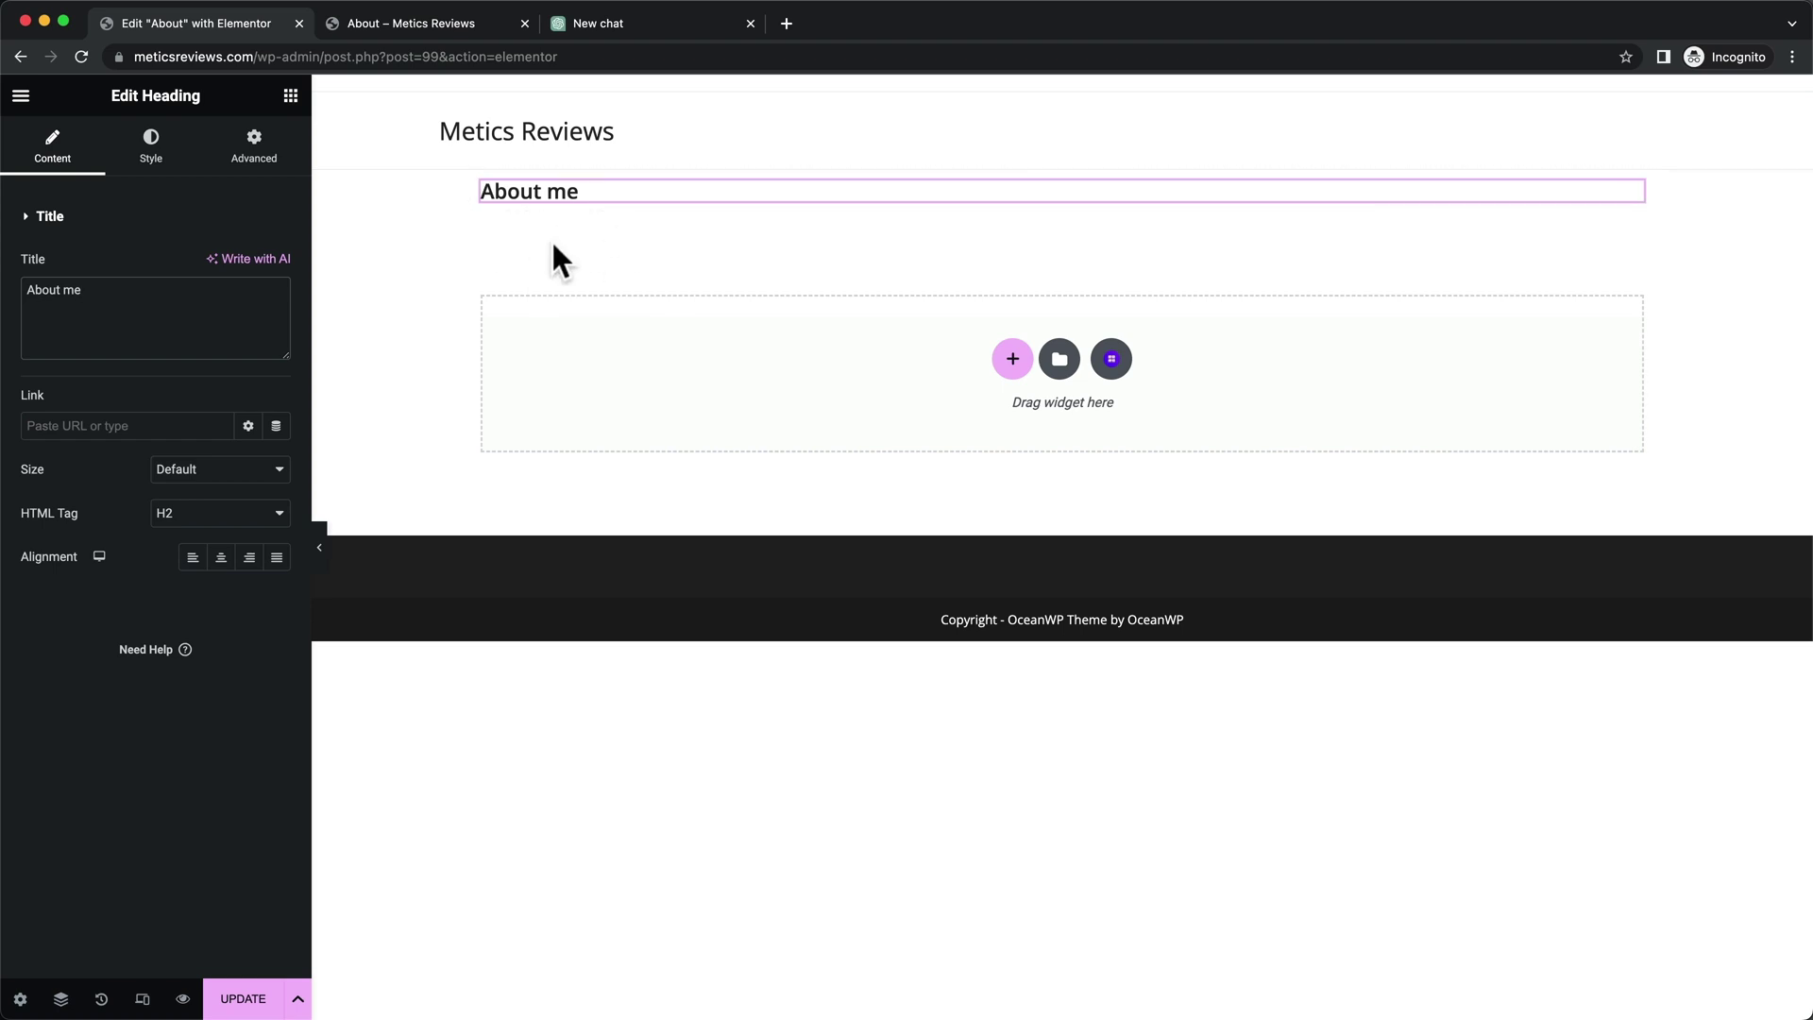
Set the "About me" heading's typography to a size of 36 px and a weight of 700 (Bold)
{"action": "left_click", "coordinate": [156, 153]}
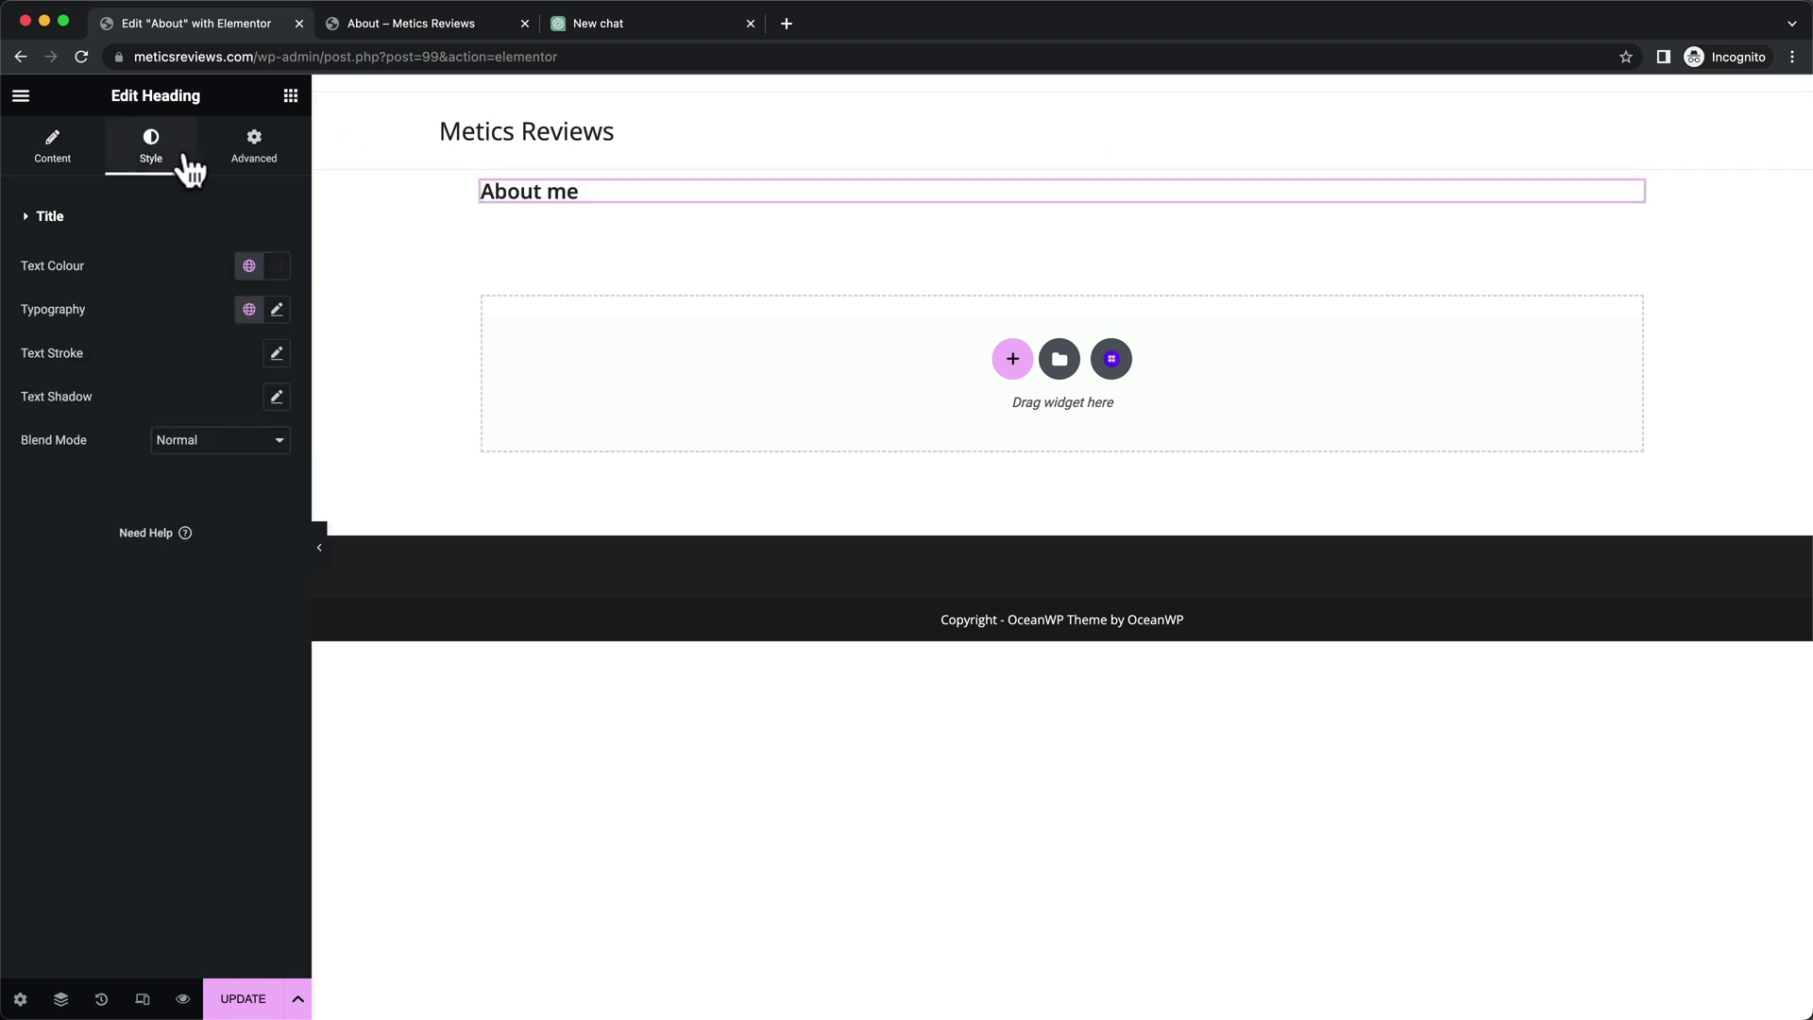
{"action": "left_click", "coordinate": [277, 311]}
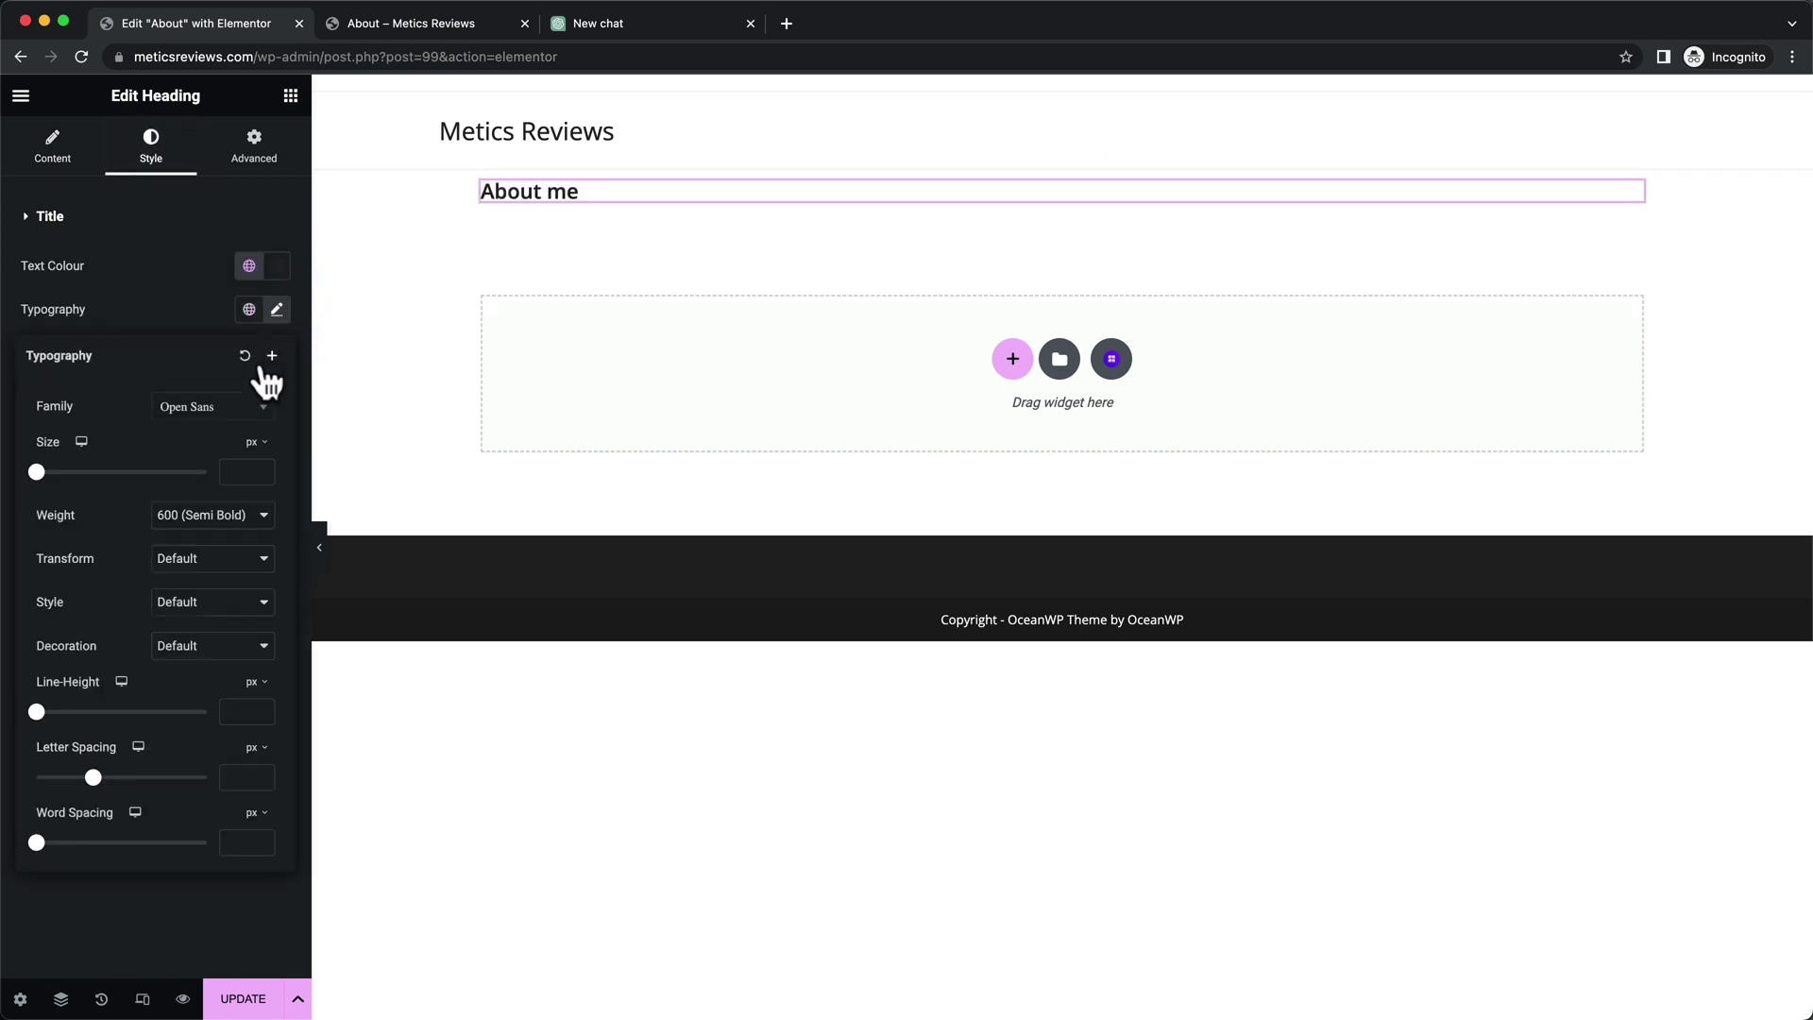
{"action": "left_click_drag", "start_coordinate": [36, 474], "coordinate": [67, 477]}
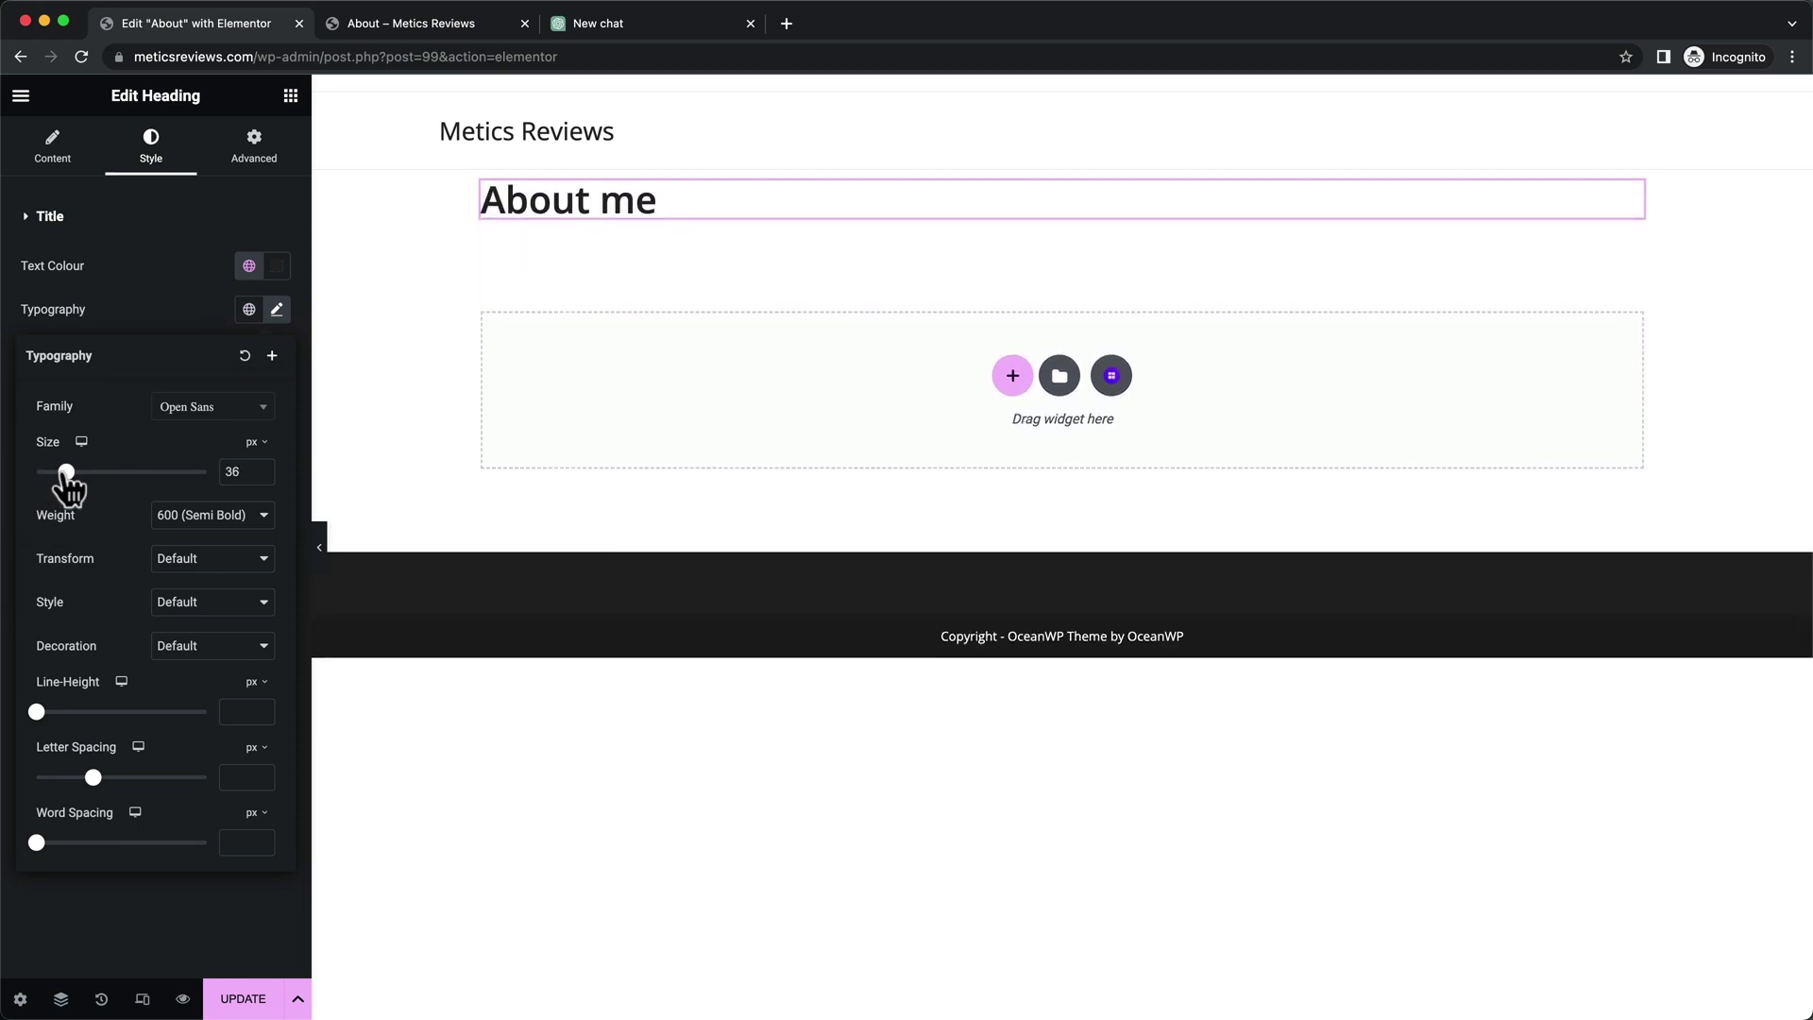
{"action": "left_click", "coordinate": [222, 514]}
{"action": "left_click", "coordinate": [218, 536]}
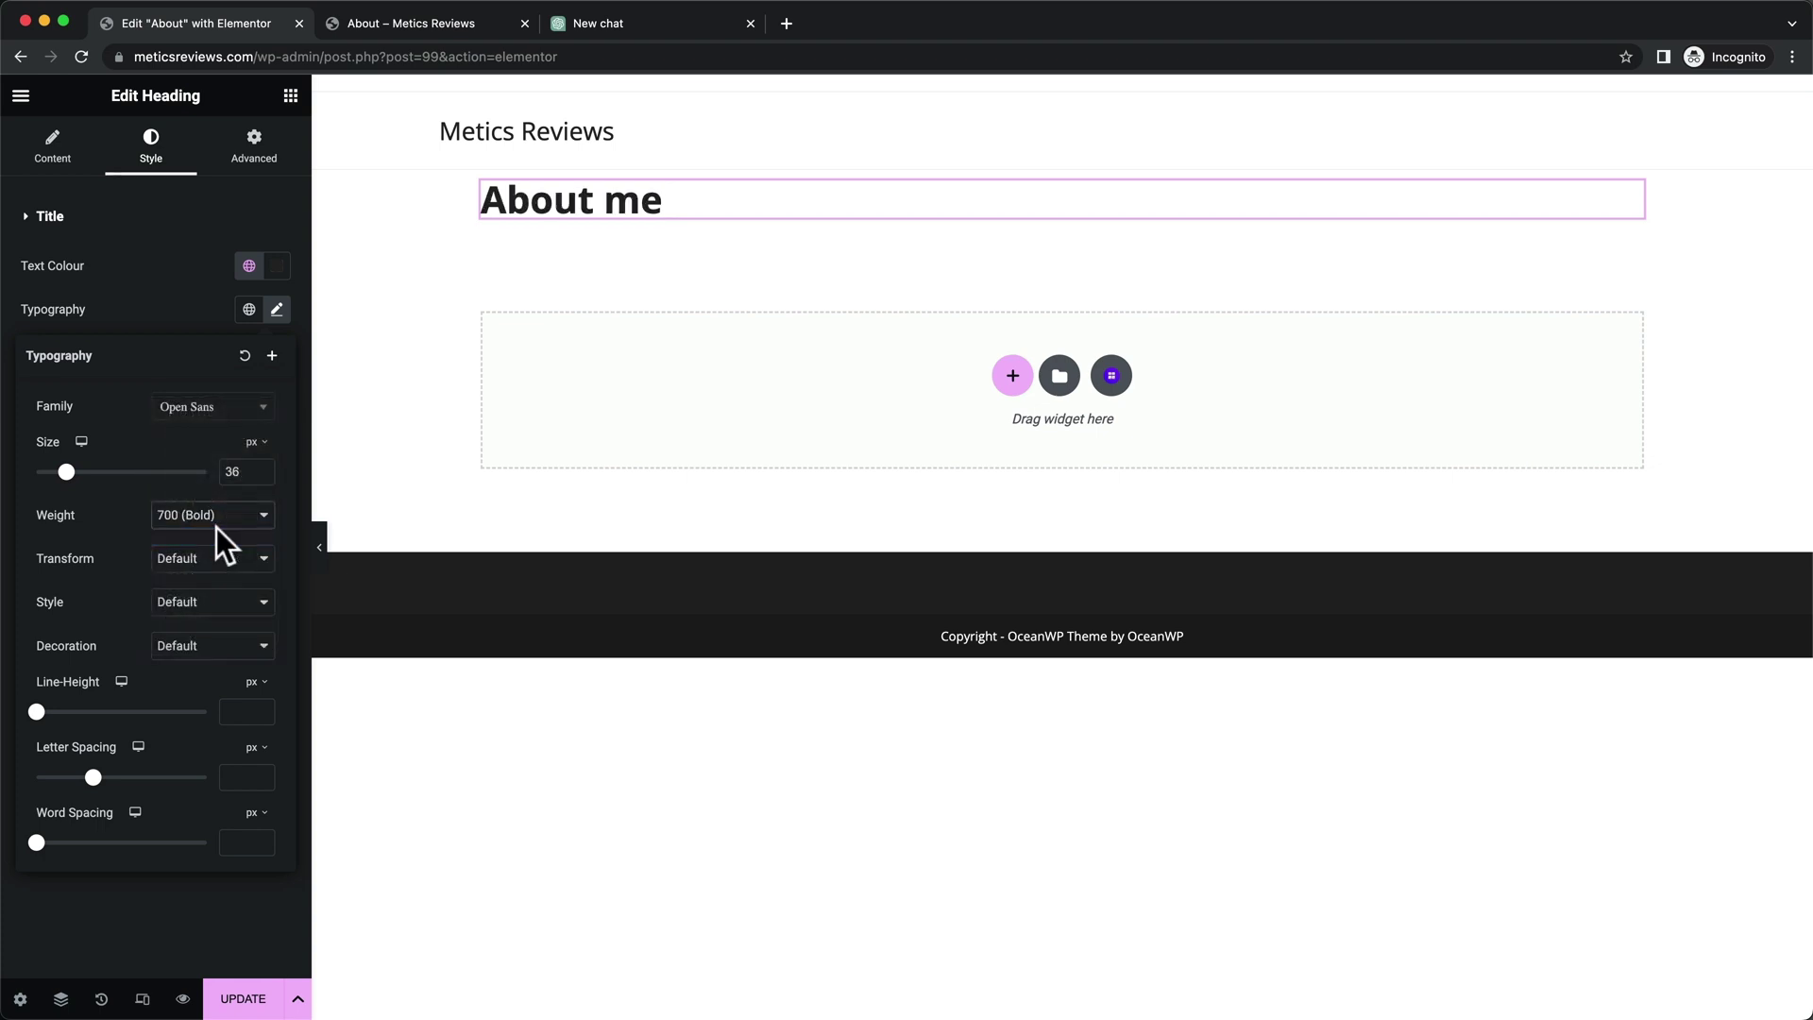
Add a Text Editor widget below the "About me" heading and consult the demo site's About page text for reference
{"action": "left_click", "coordinate": [291, 95]}
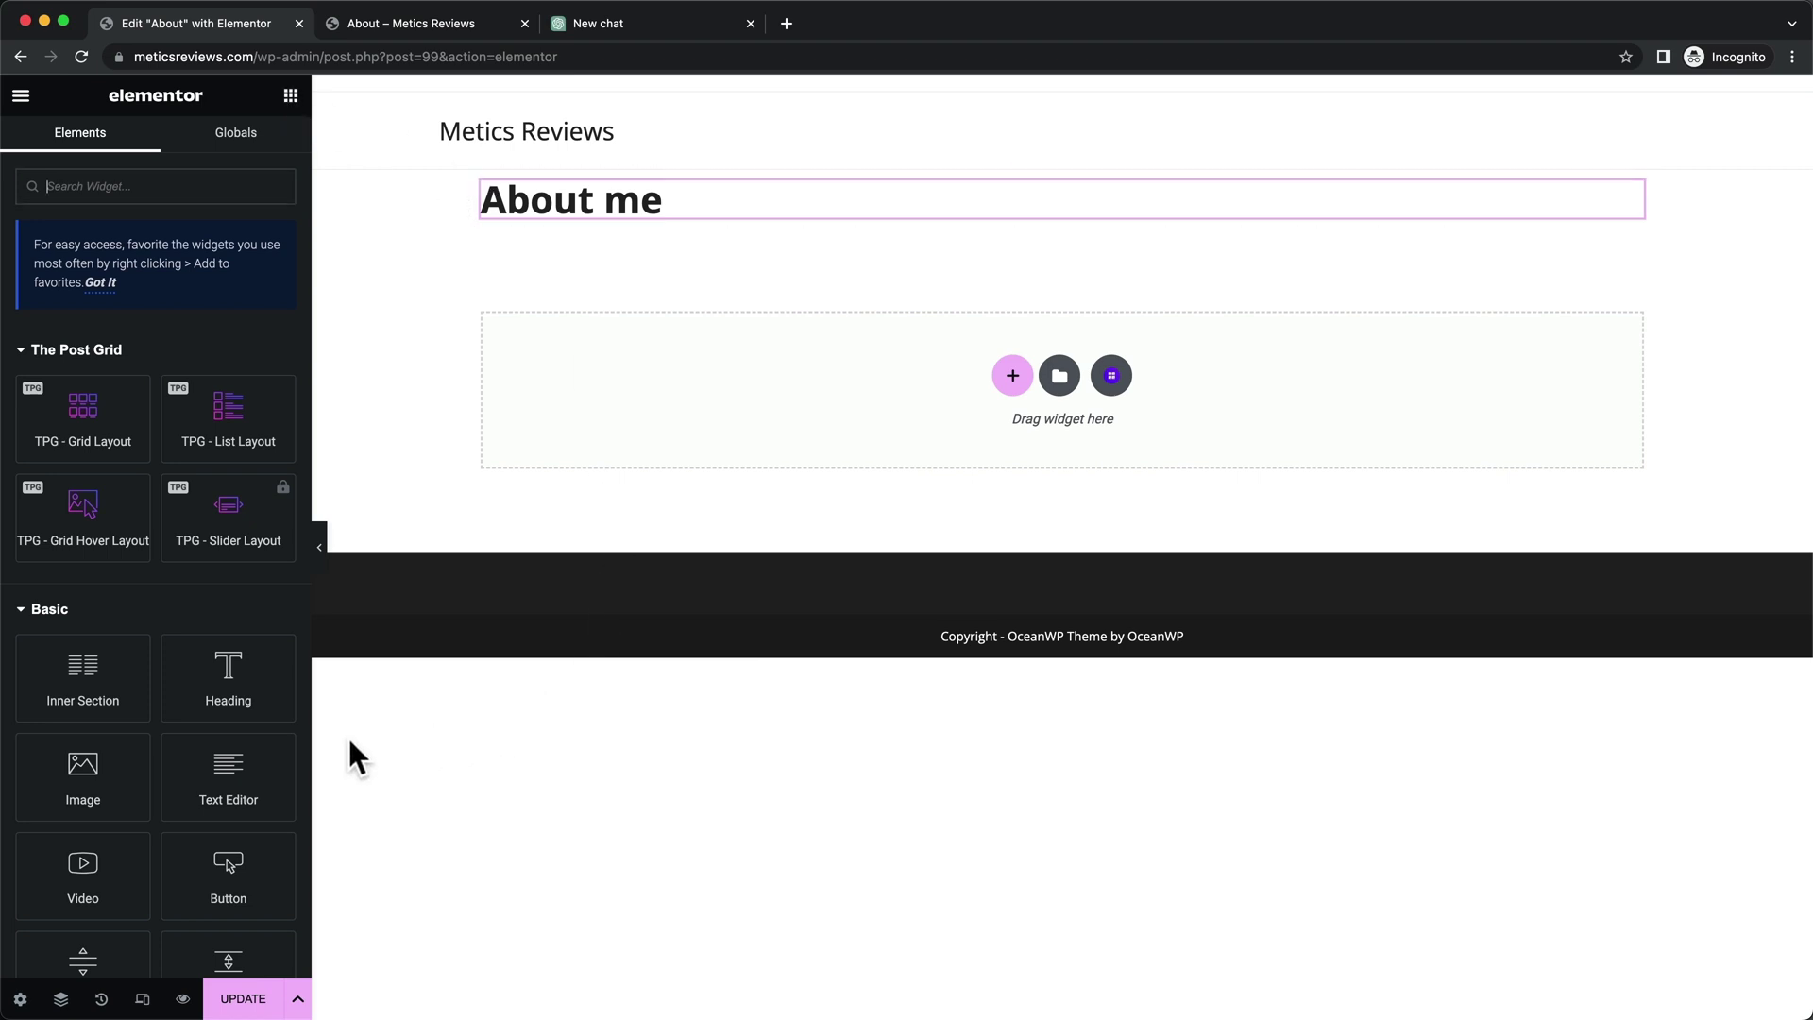
{"action": "left_click_drag", "start_coordinate": [215, 765], "coordinate": [599, 200]}
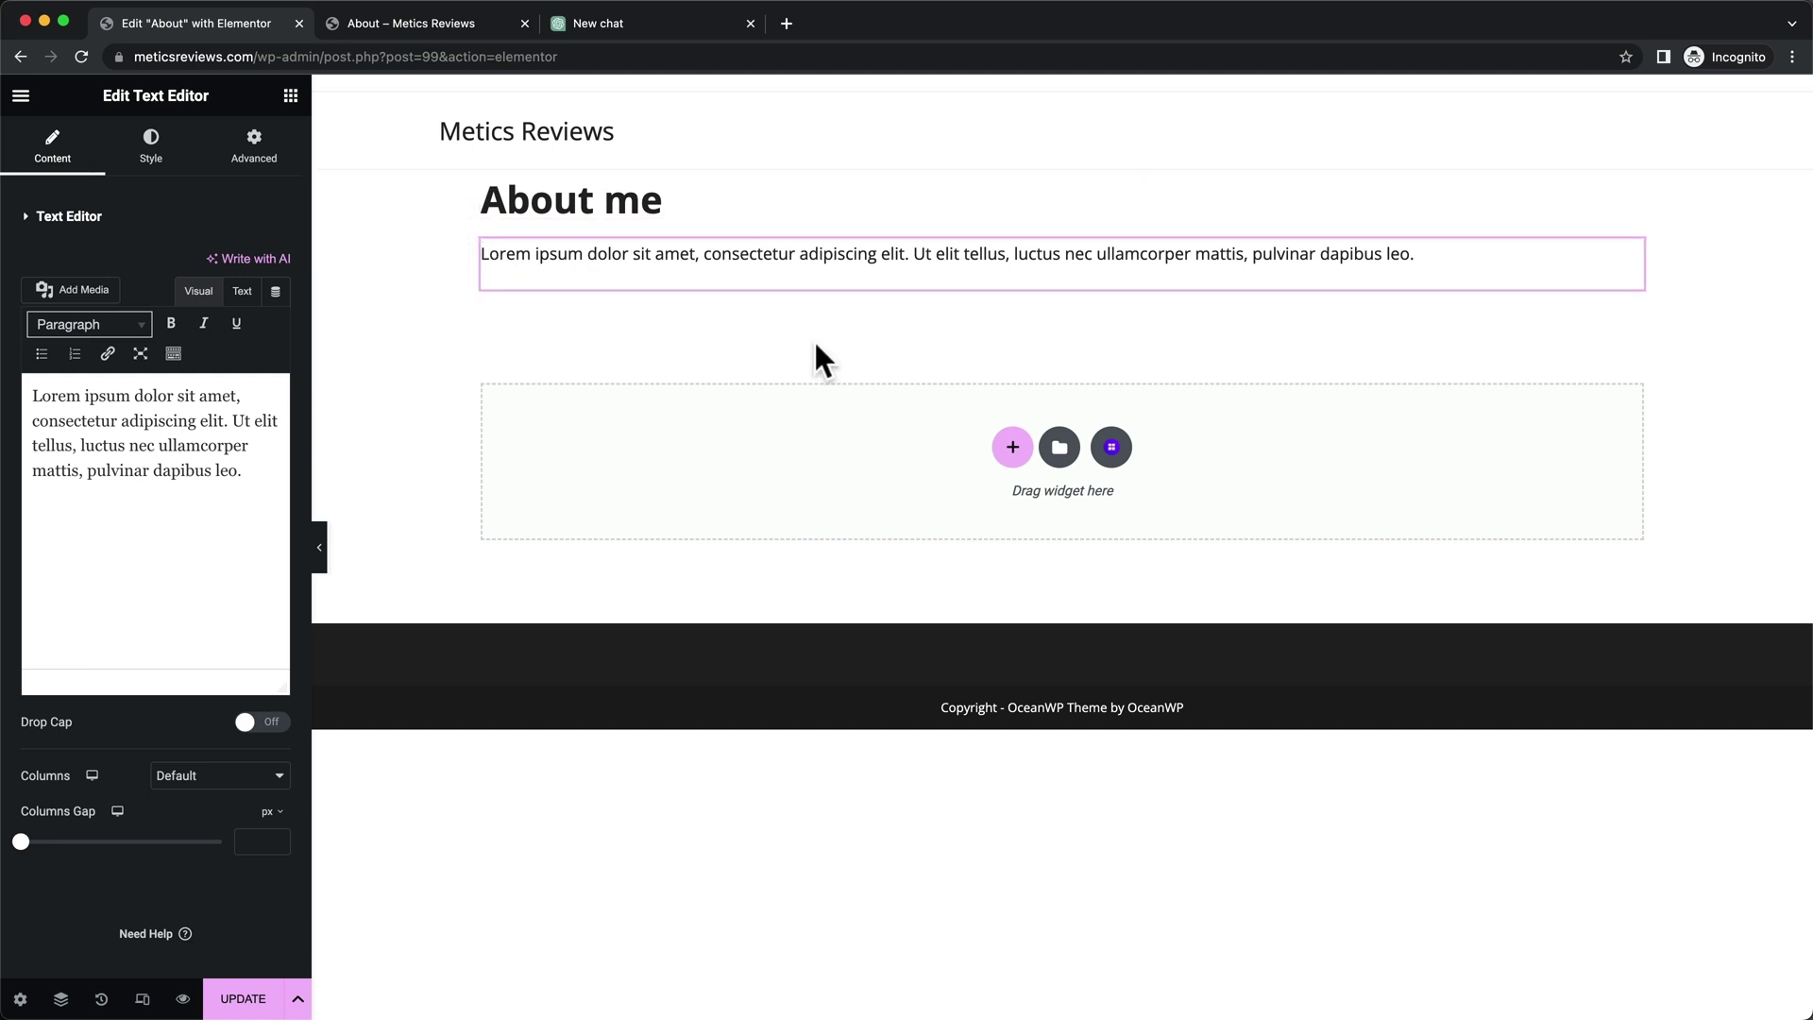
{"action": "left_click", "coordinate": [457, 26]}
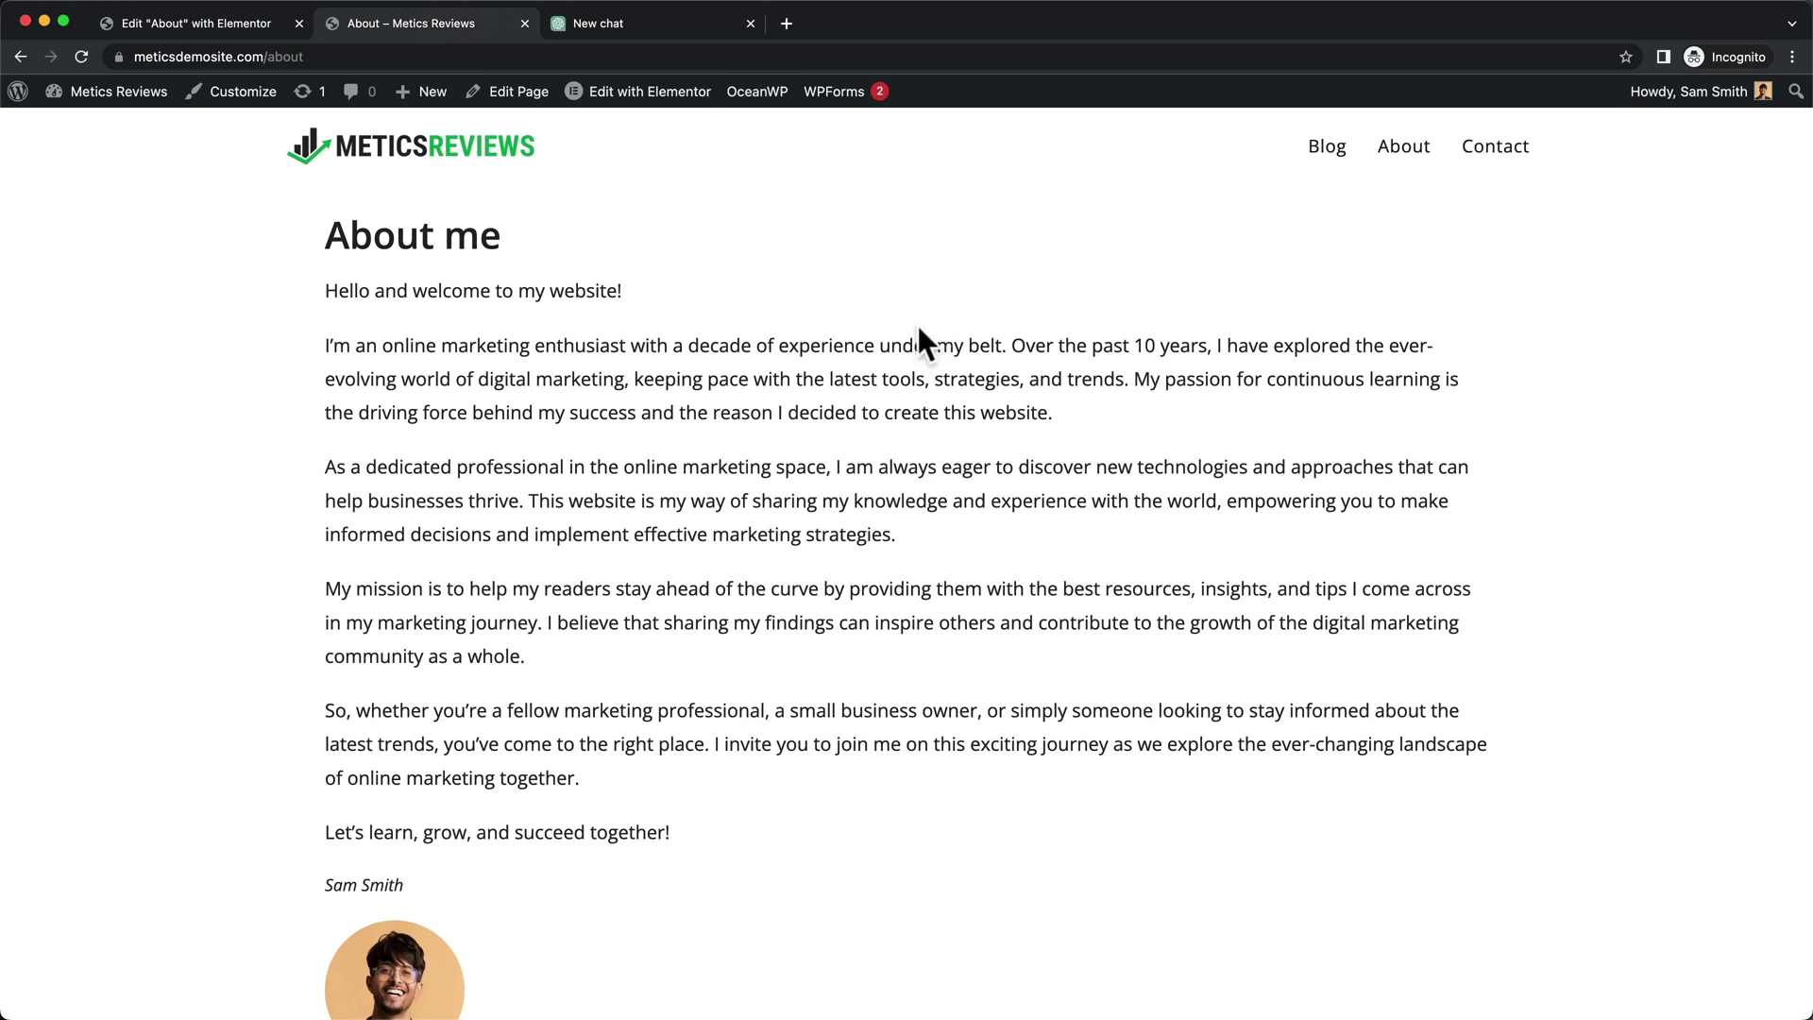
{"action": "scroll", "coordinate": [797, 437], "scroll_direction": "down", "scroll_amount": 1}
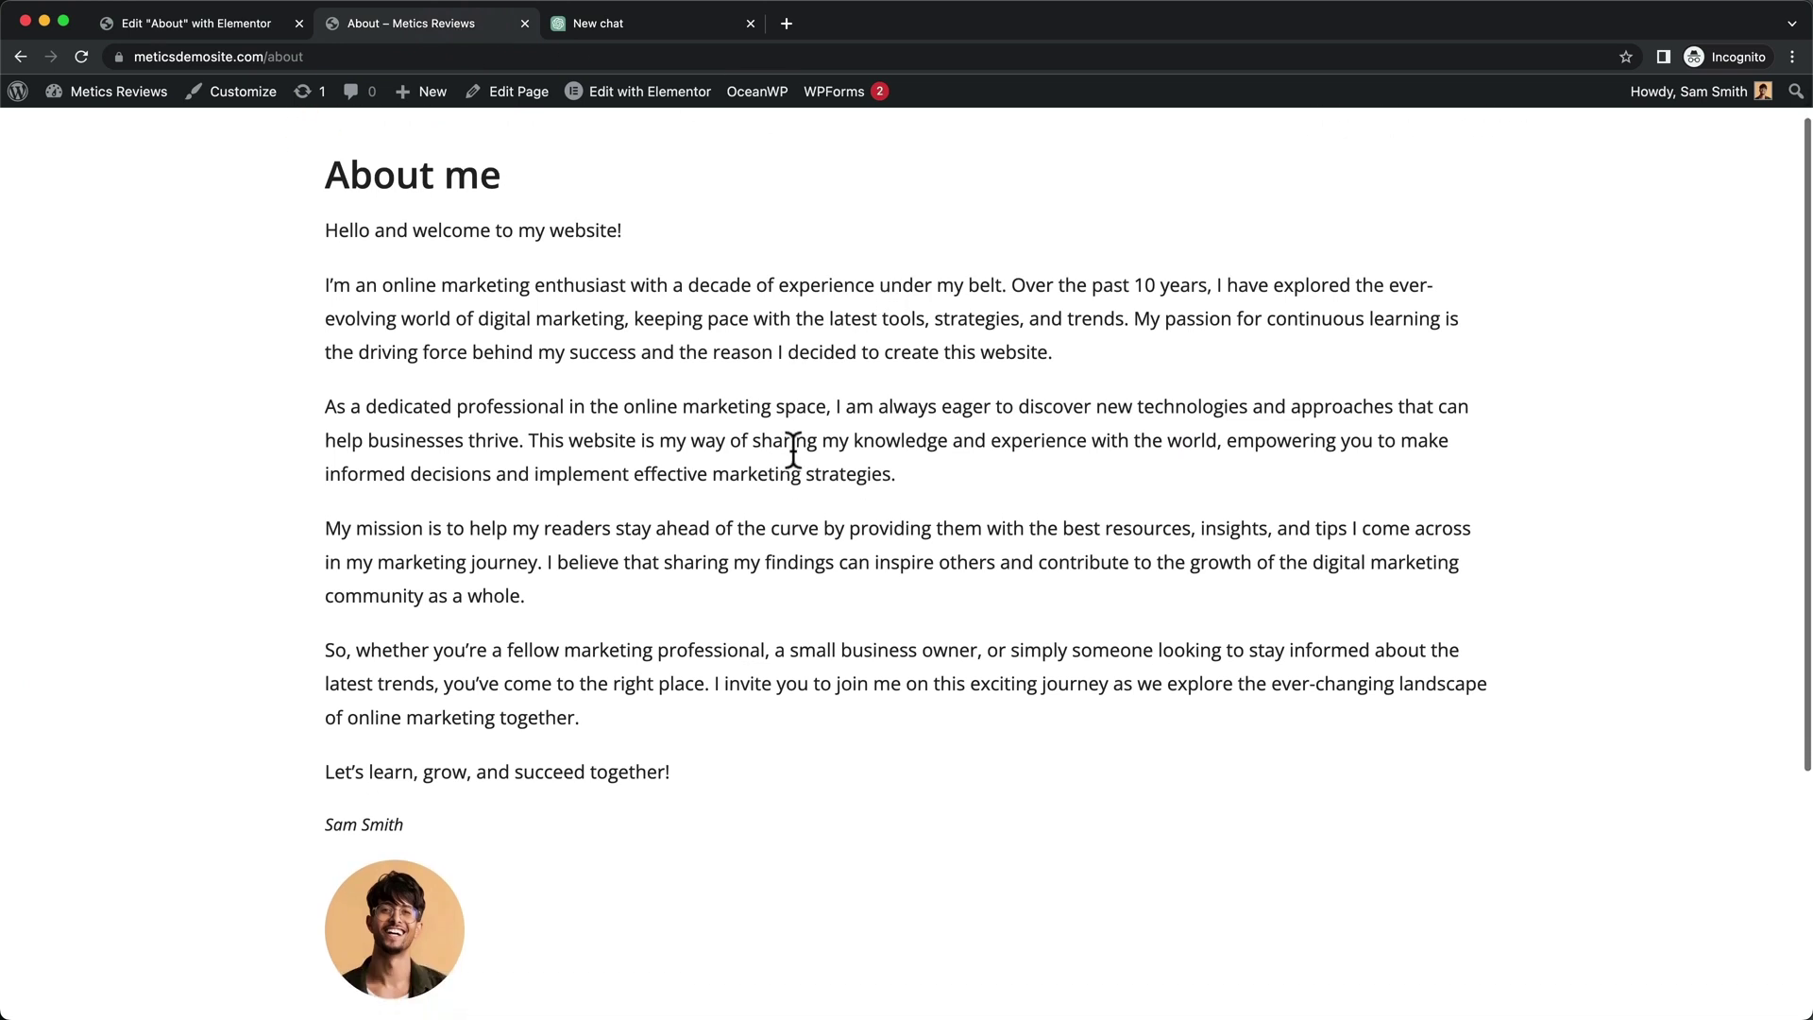
In ChatGPT, draft a prompt requesting a blog about section, covering 5 years' online marketing experience, weekly marketing tool reviews, and helping businesses find the perfect tool
{"action": "left_click", "coordinate": [674, 15]}
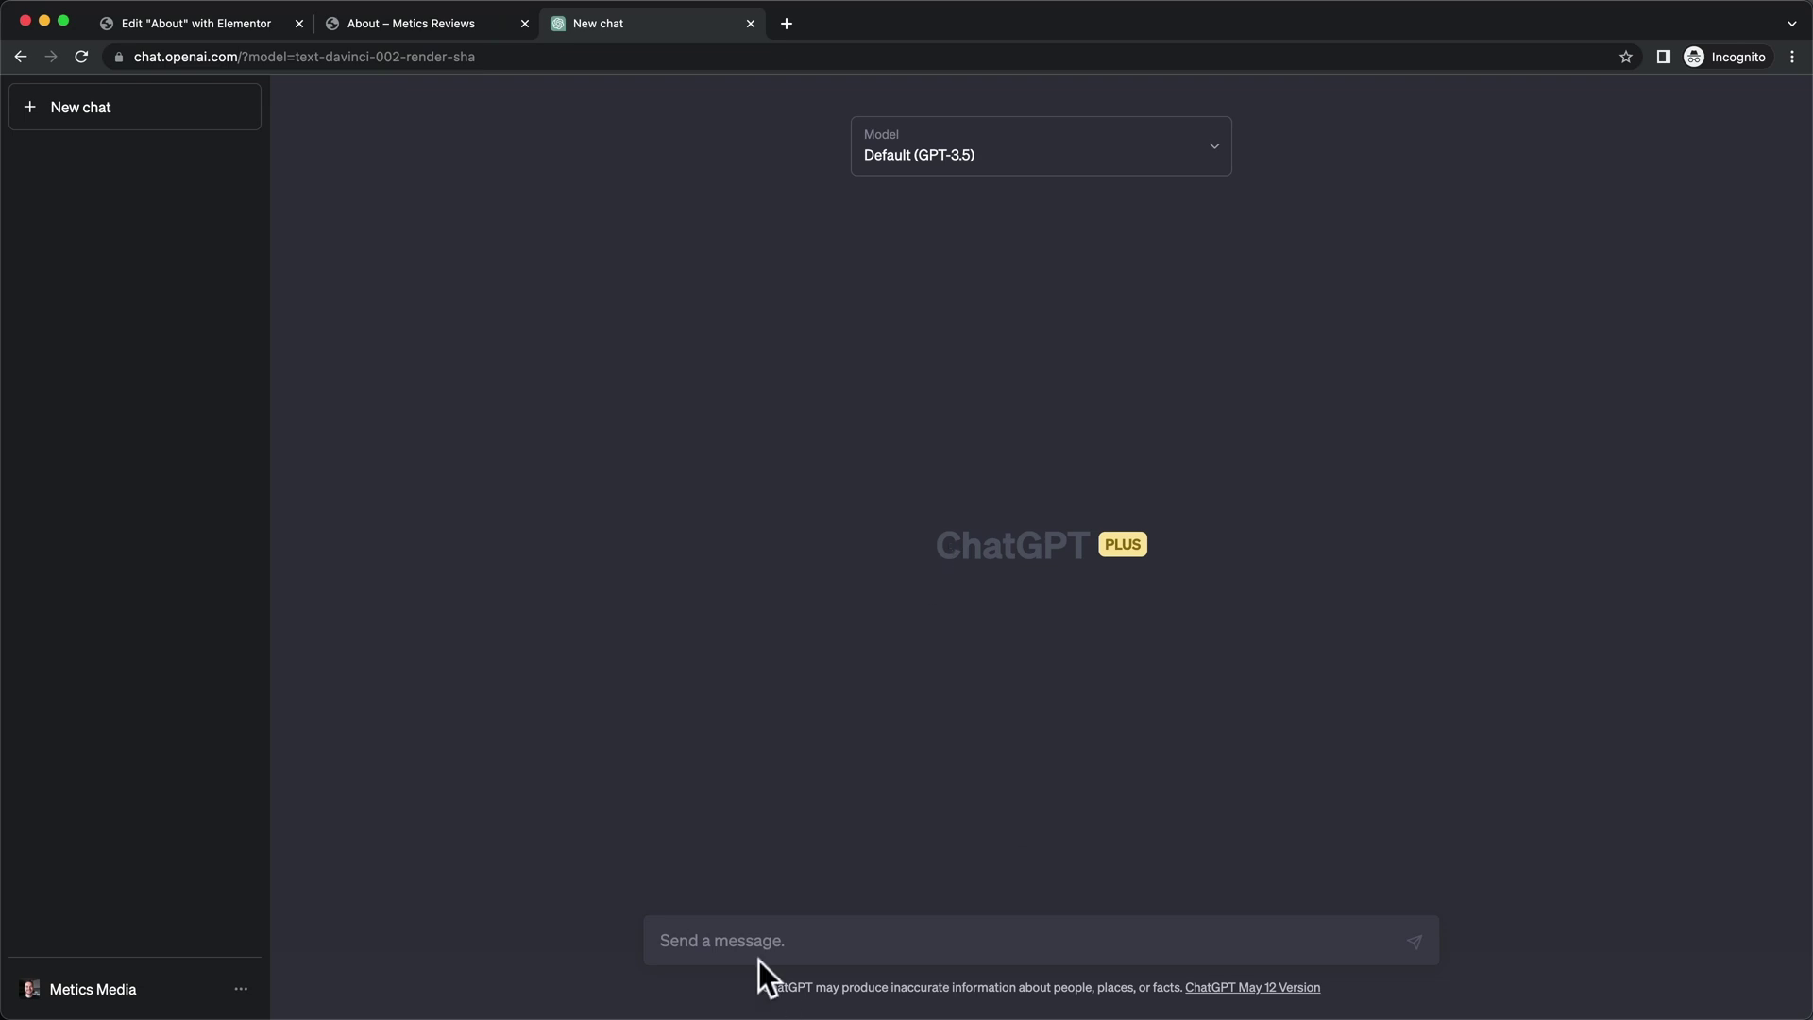
{"action": "left_click", "coordinate": [764, 937]}
{"action": "type", "text": "Please write me my about section for my"}
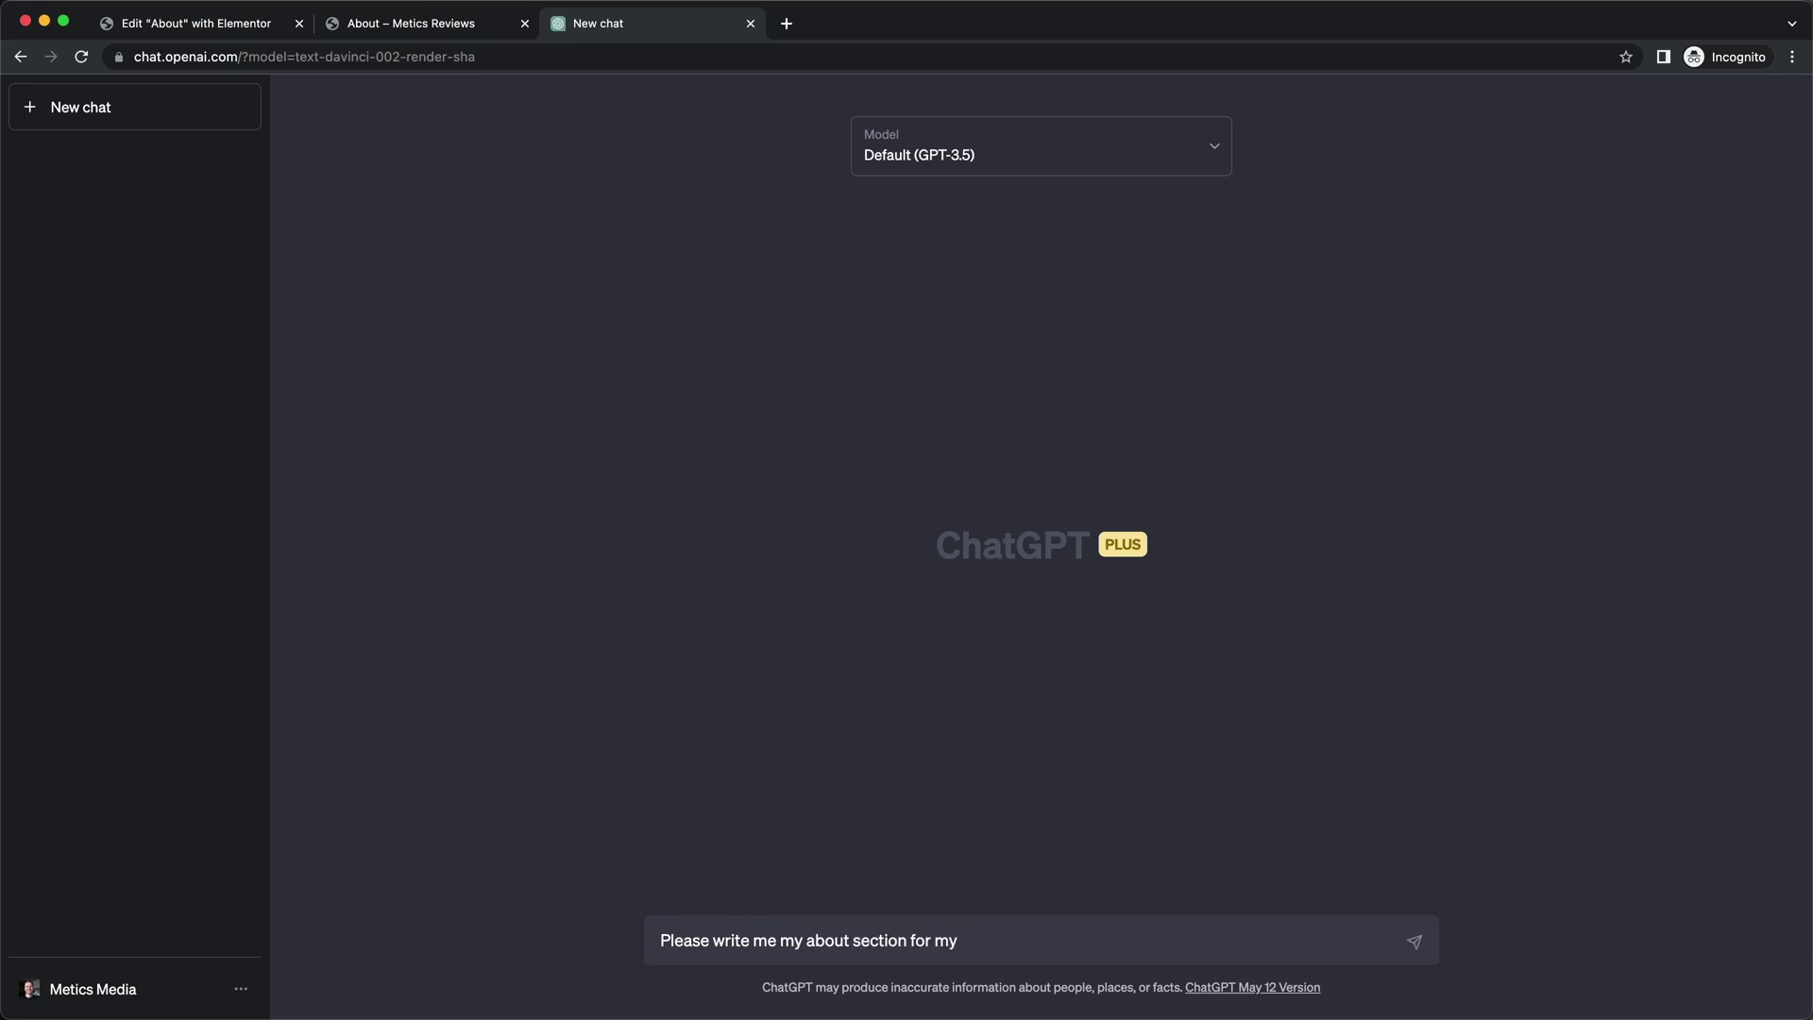
{"action": "type", "text": " blog website. Here's some"}
{"action": "type", "text": "inform"}
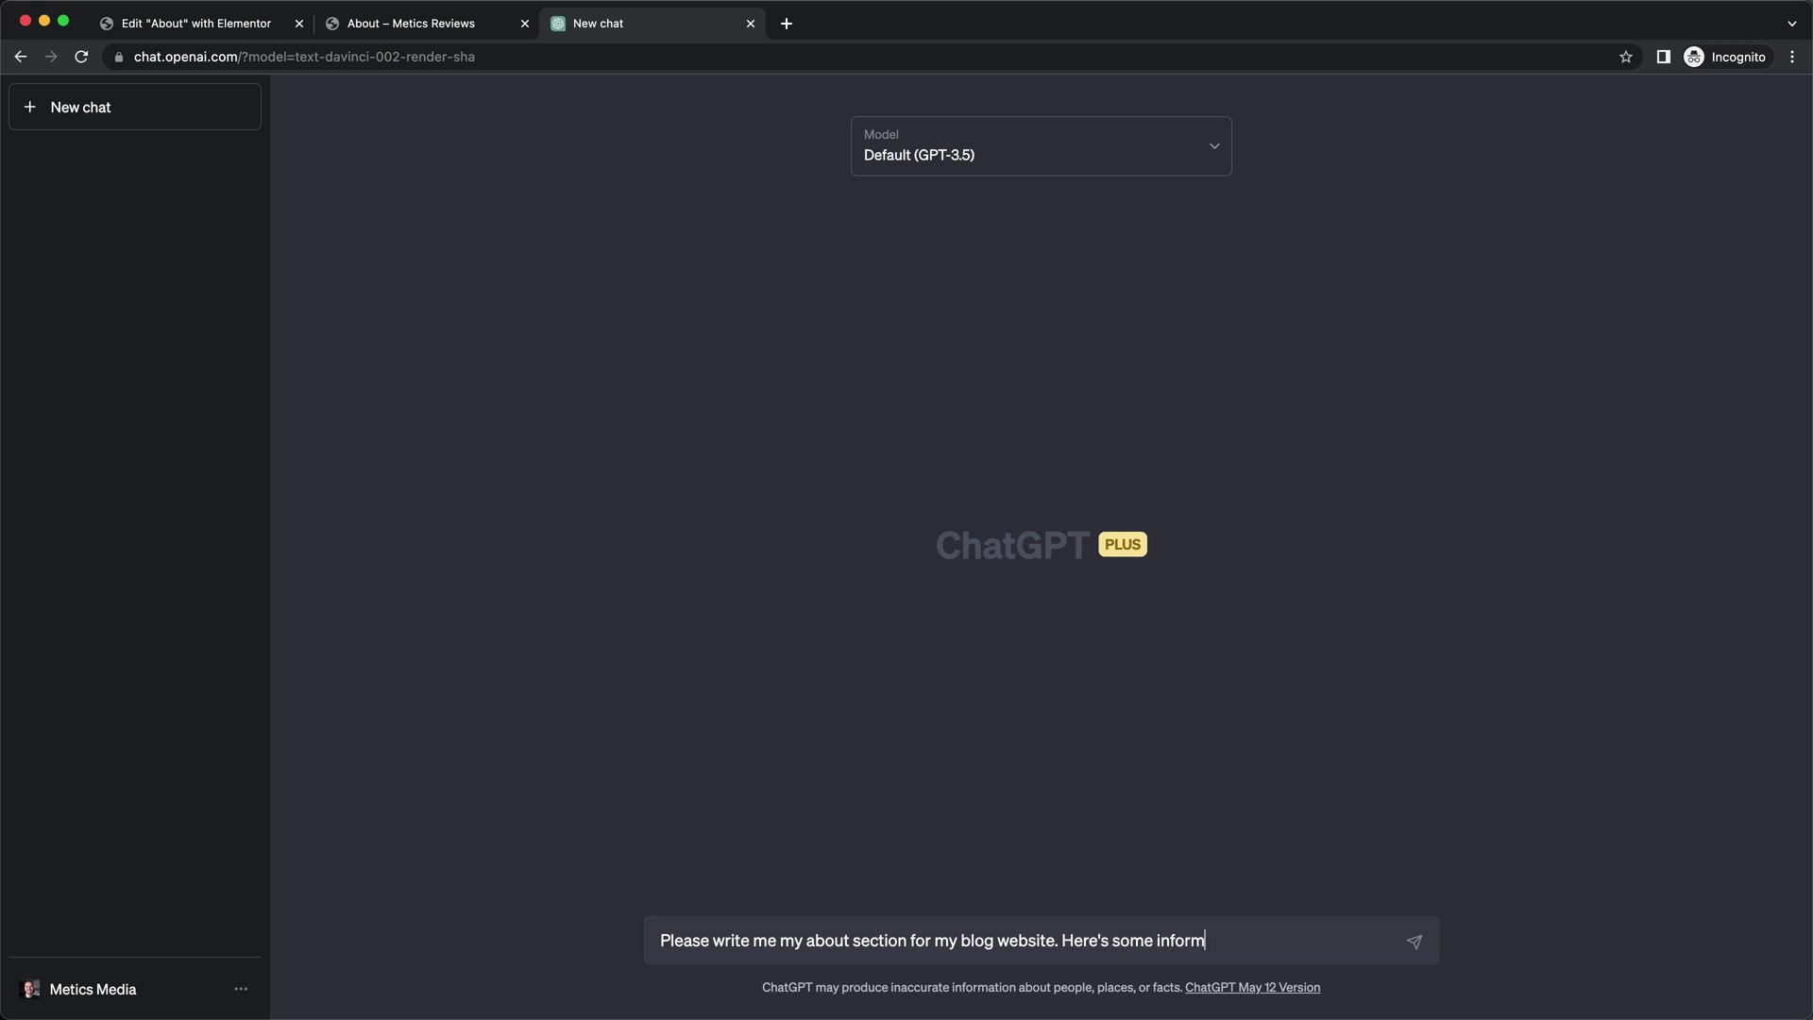
{"action": "type", "text": "ation about me and things that I'd"}
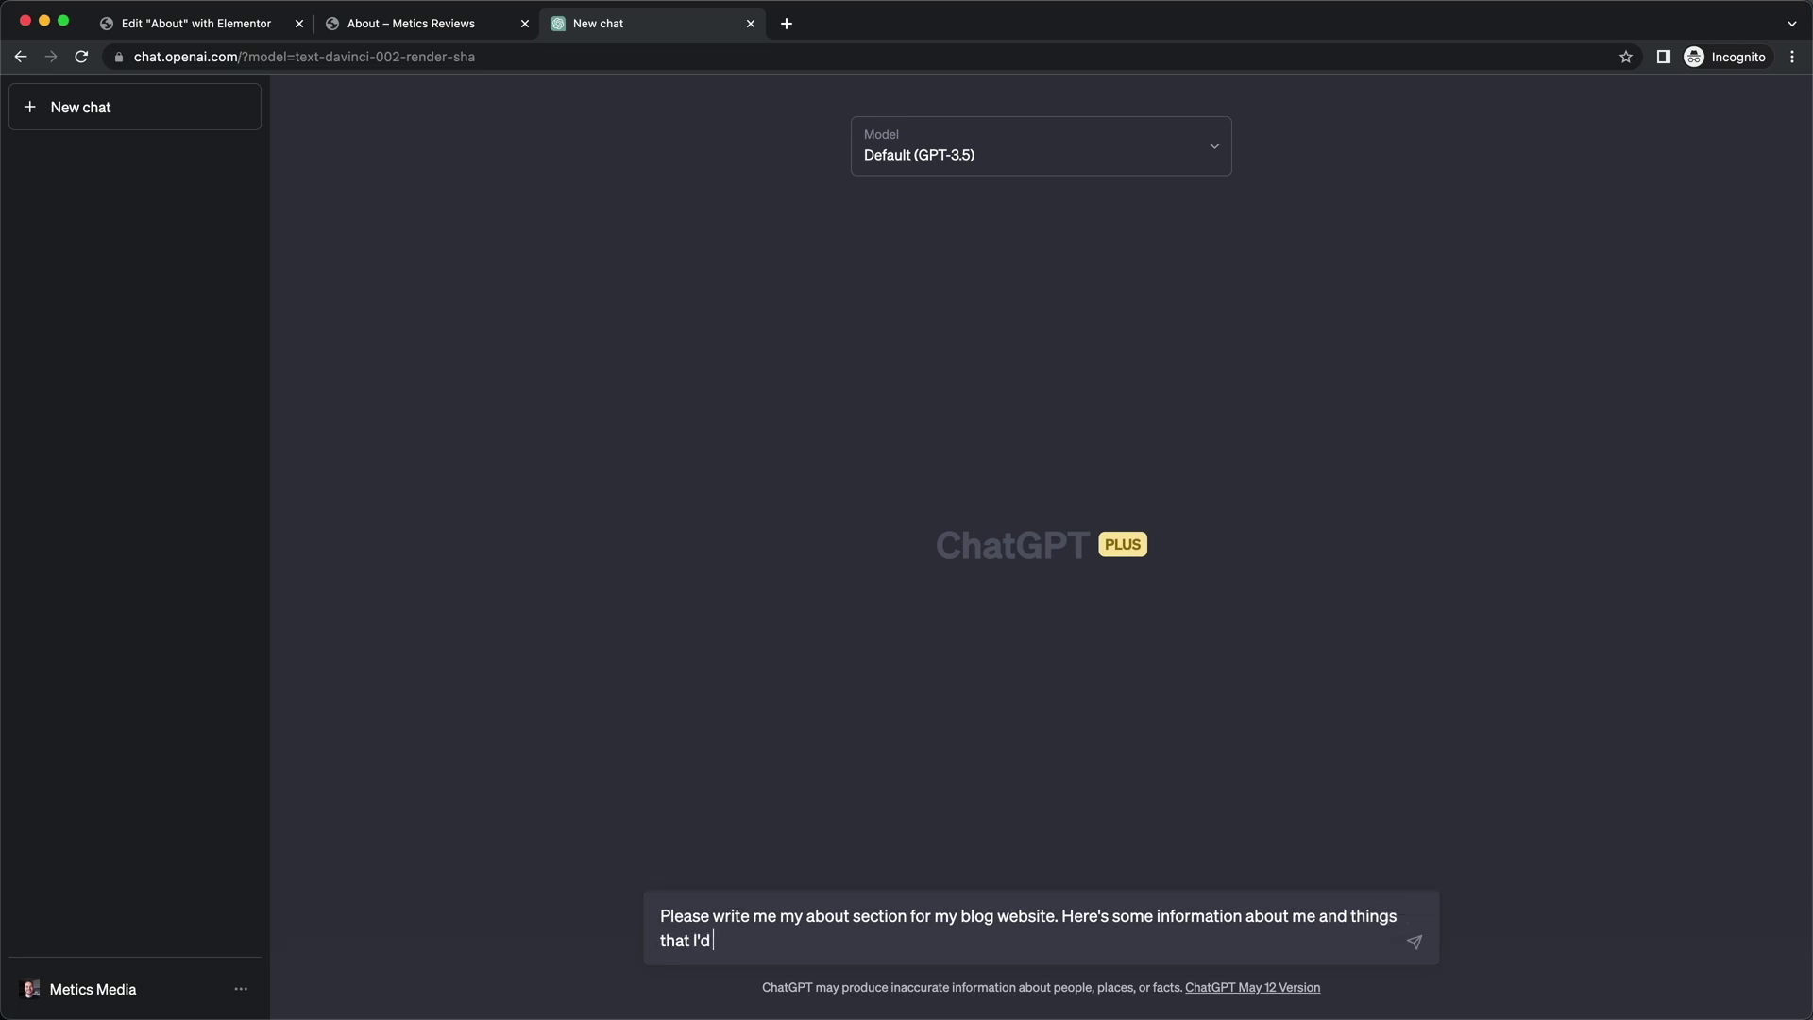
{"action": "type", "text": " like to includ"}
{"action": "type", "text": "e:"}
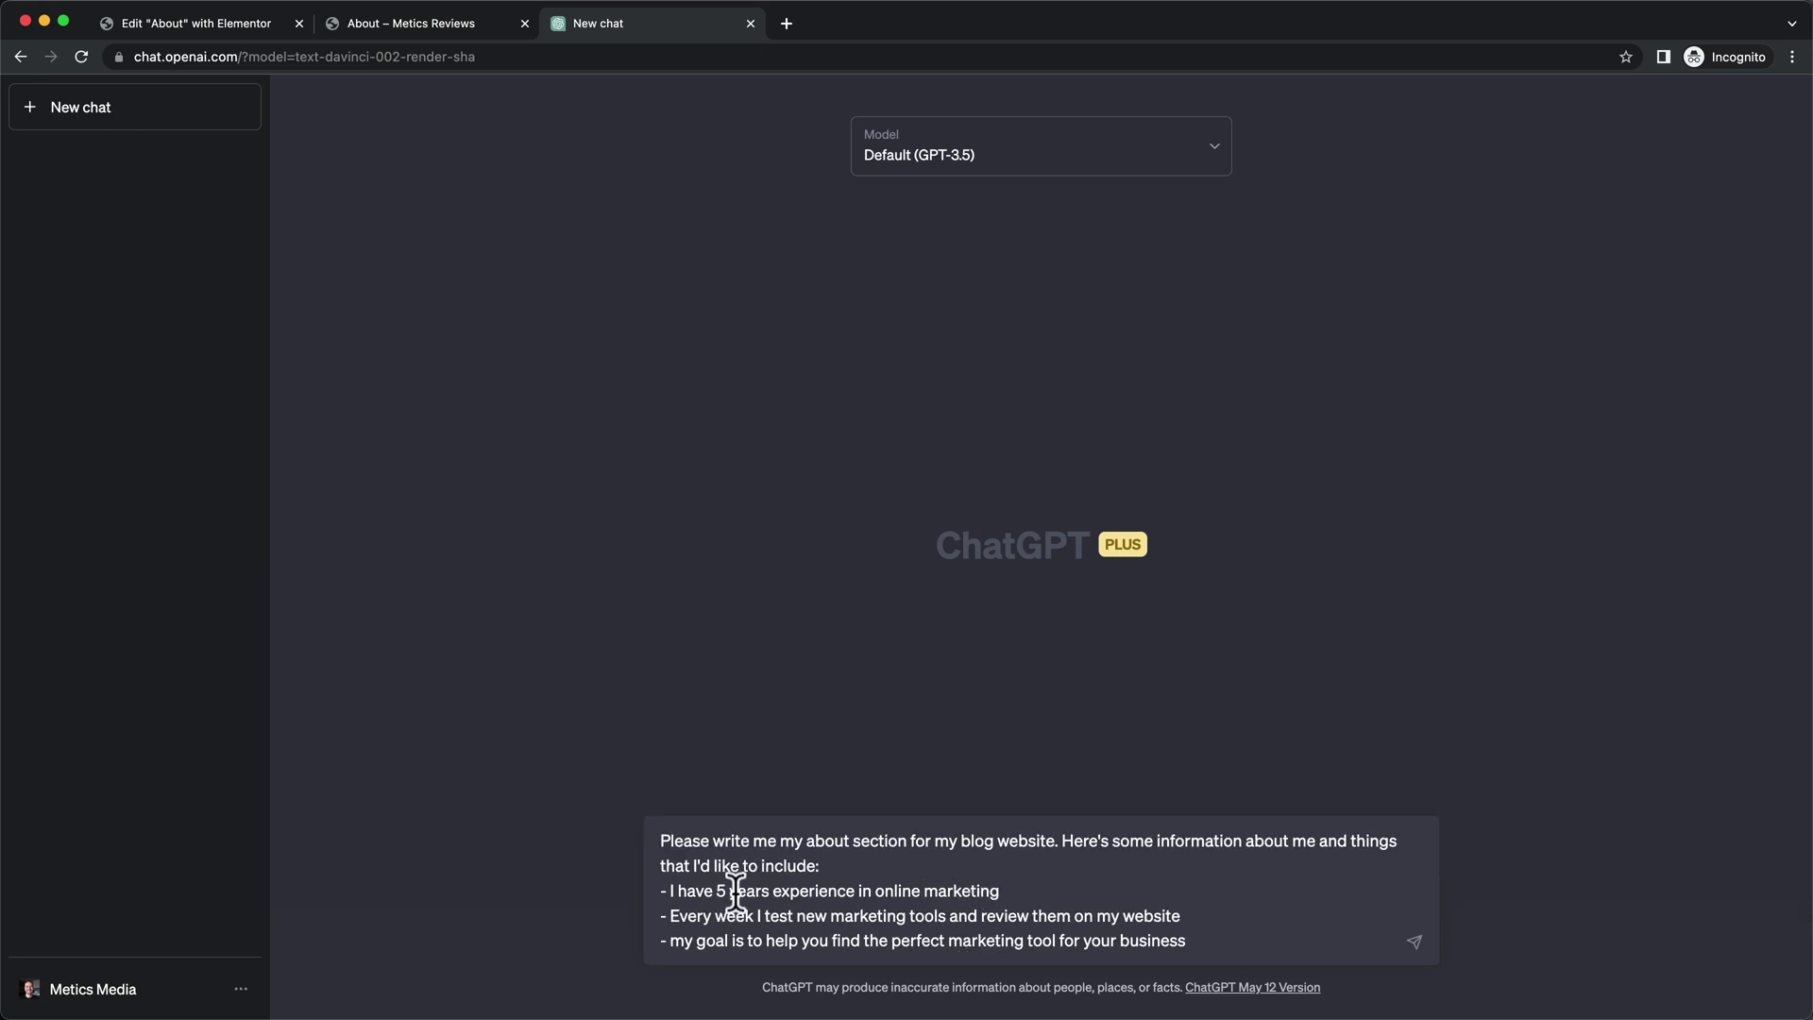
{"action": "left_click_drag", "start_coordinate": [668, 891], "coordinate": [966, 891]}
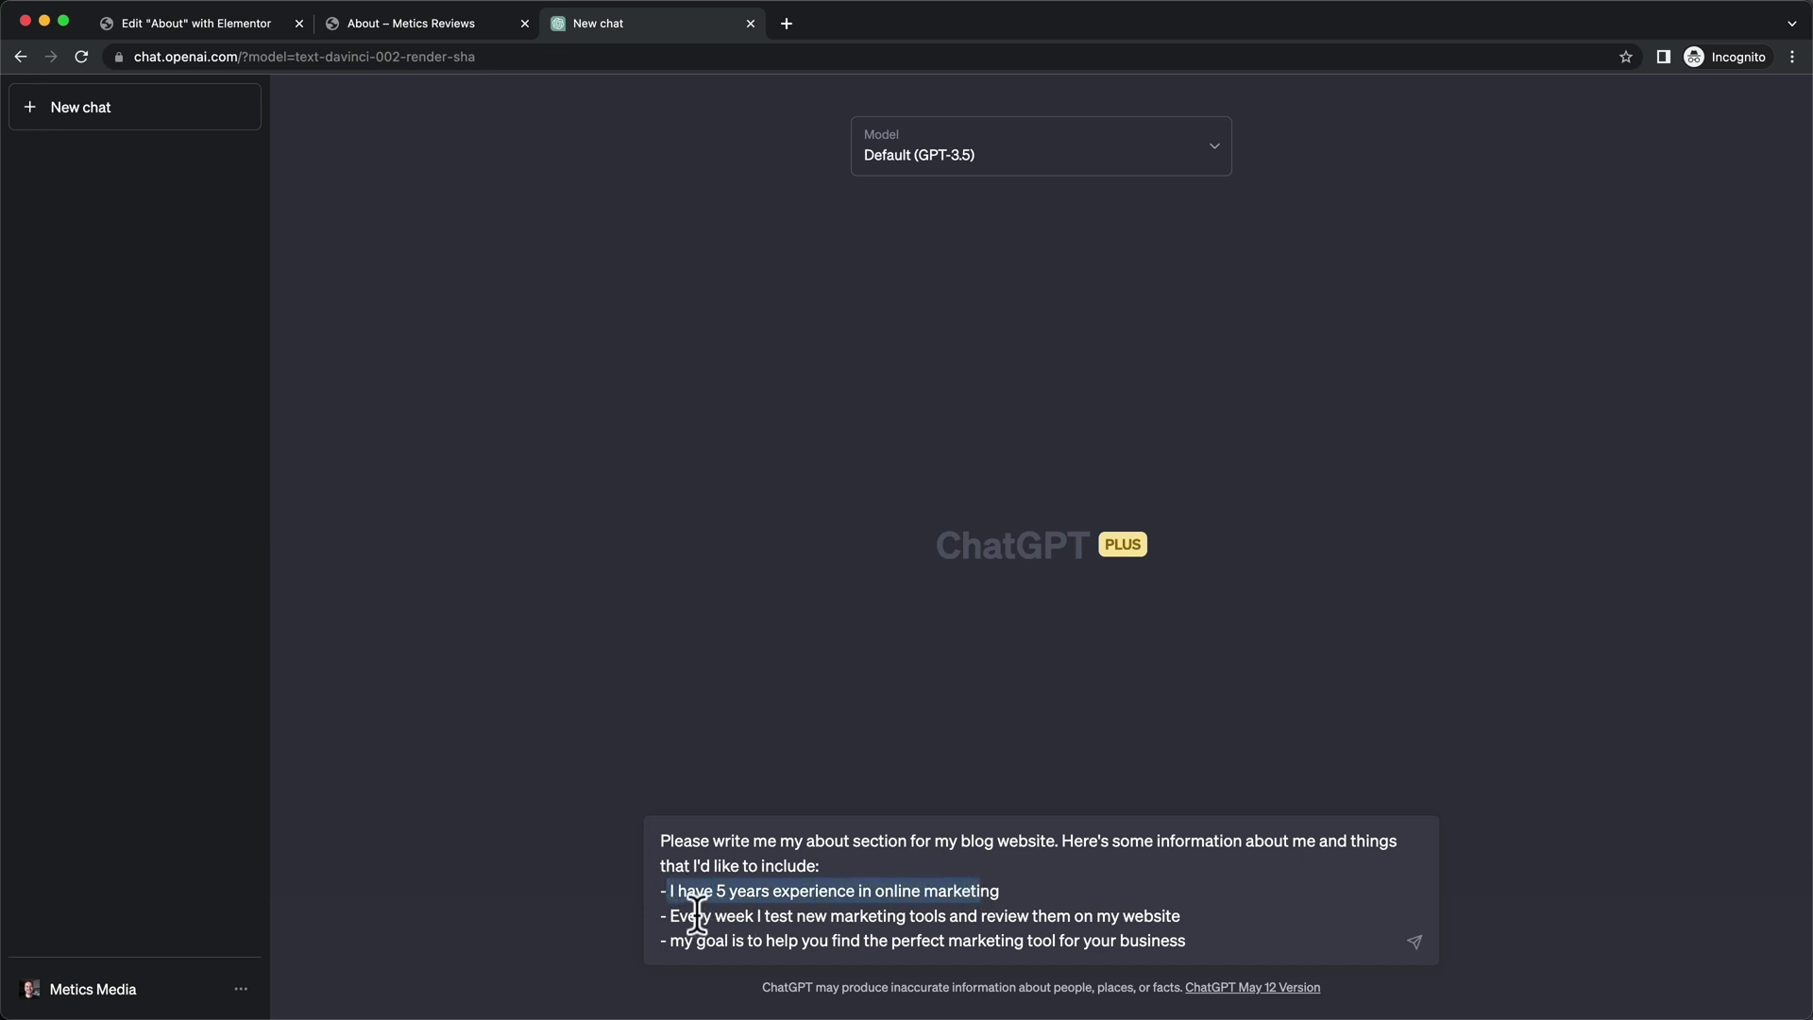
{"action": "left_click_drag", "start_coordinate": [696, 916], "coordinate": [1122, 915]}
{"action": "left_click_drag", "start_coordinate": [715, 940], "coordinate": [1130, 940]}
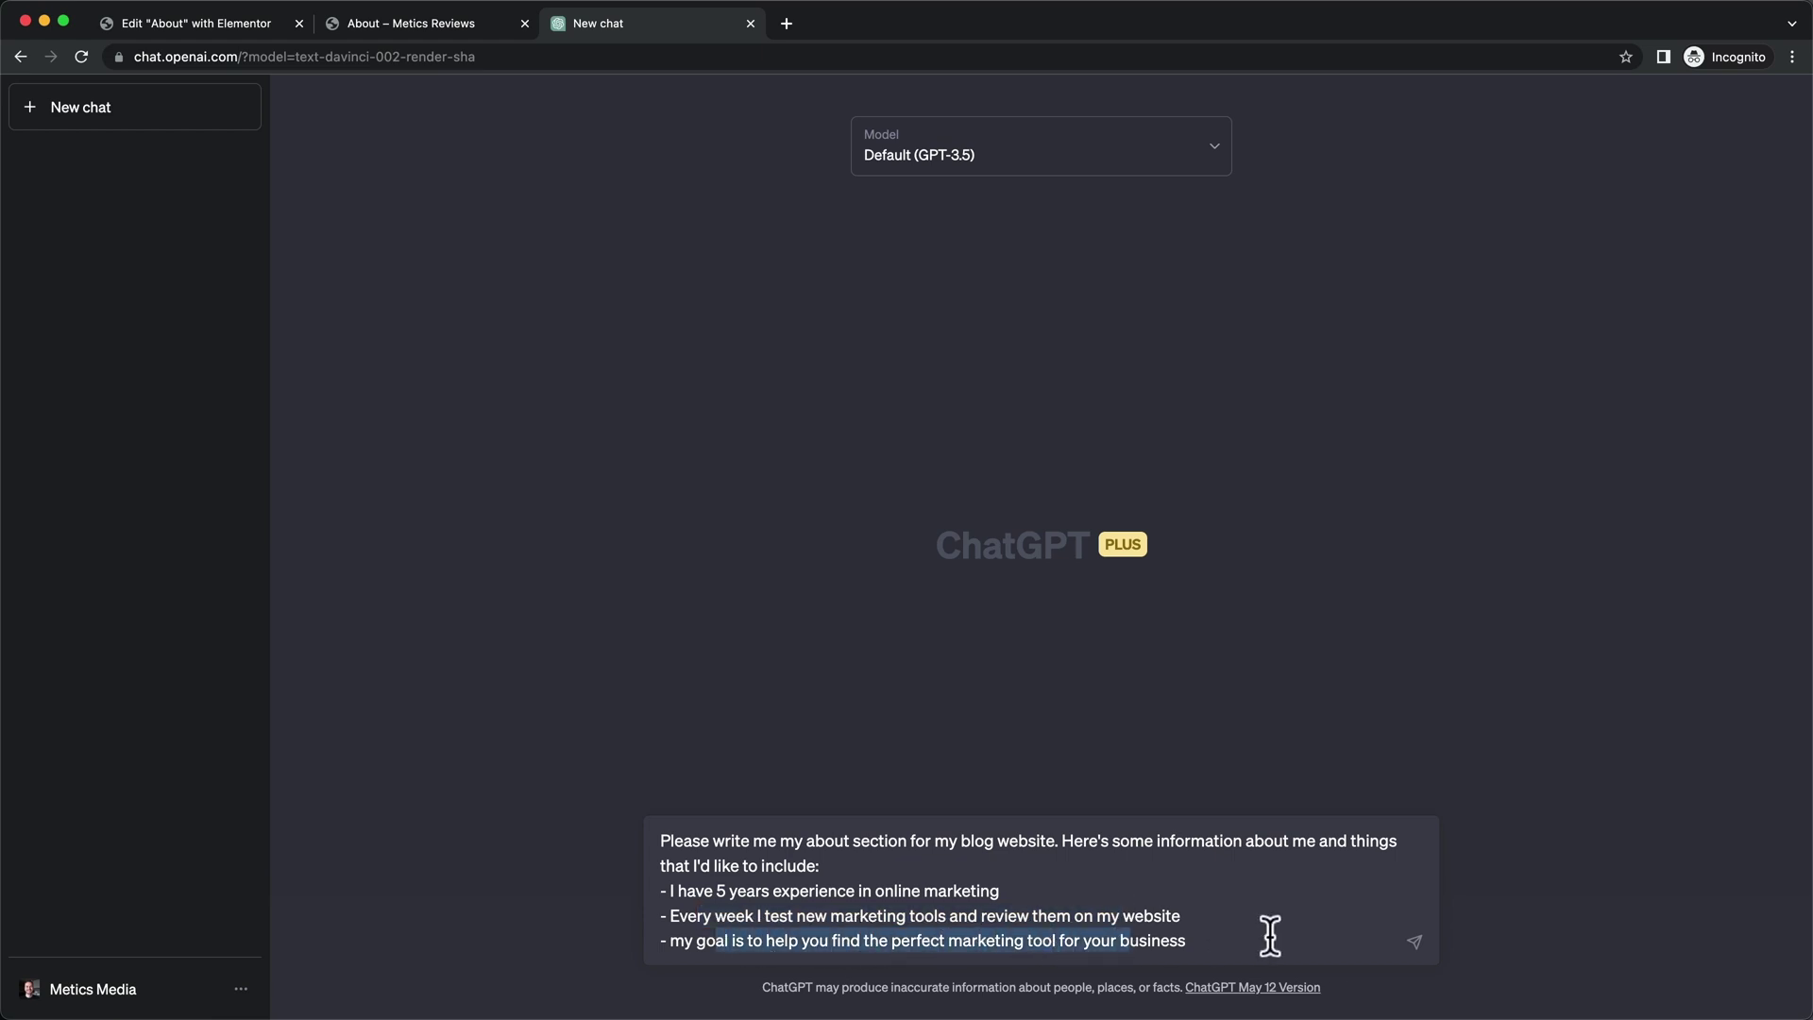
Submit the drafted about-section prompt to ChatGPT and review the generated text
{"action": "left_click", "coordinate": [1214, 940]}
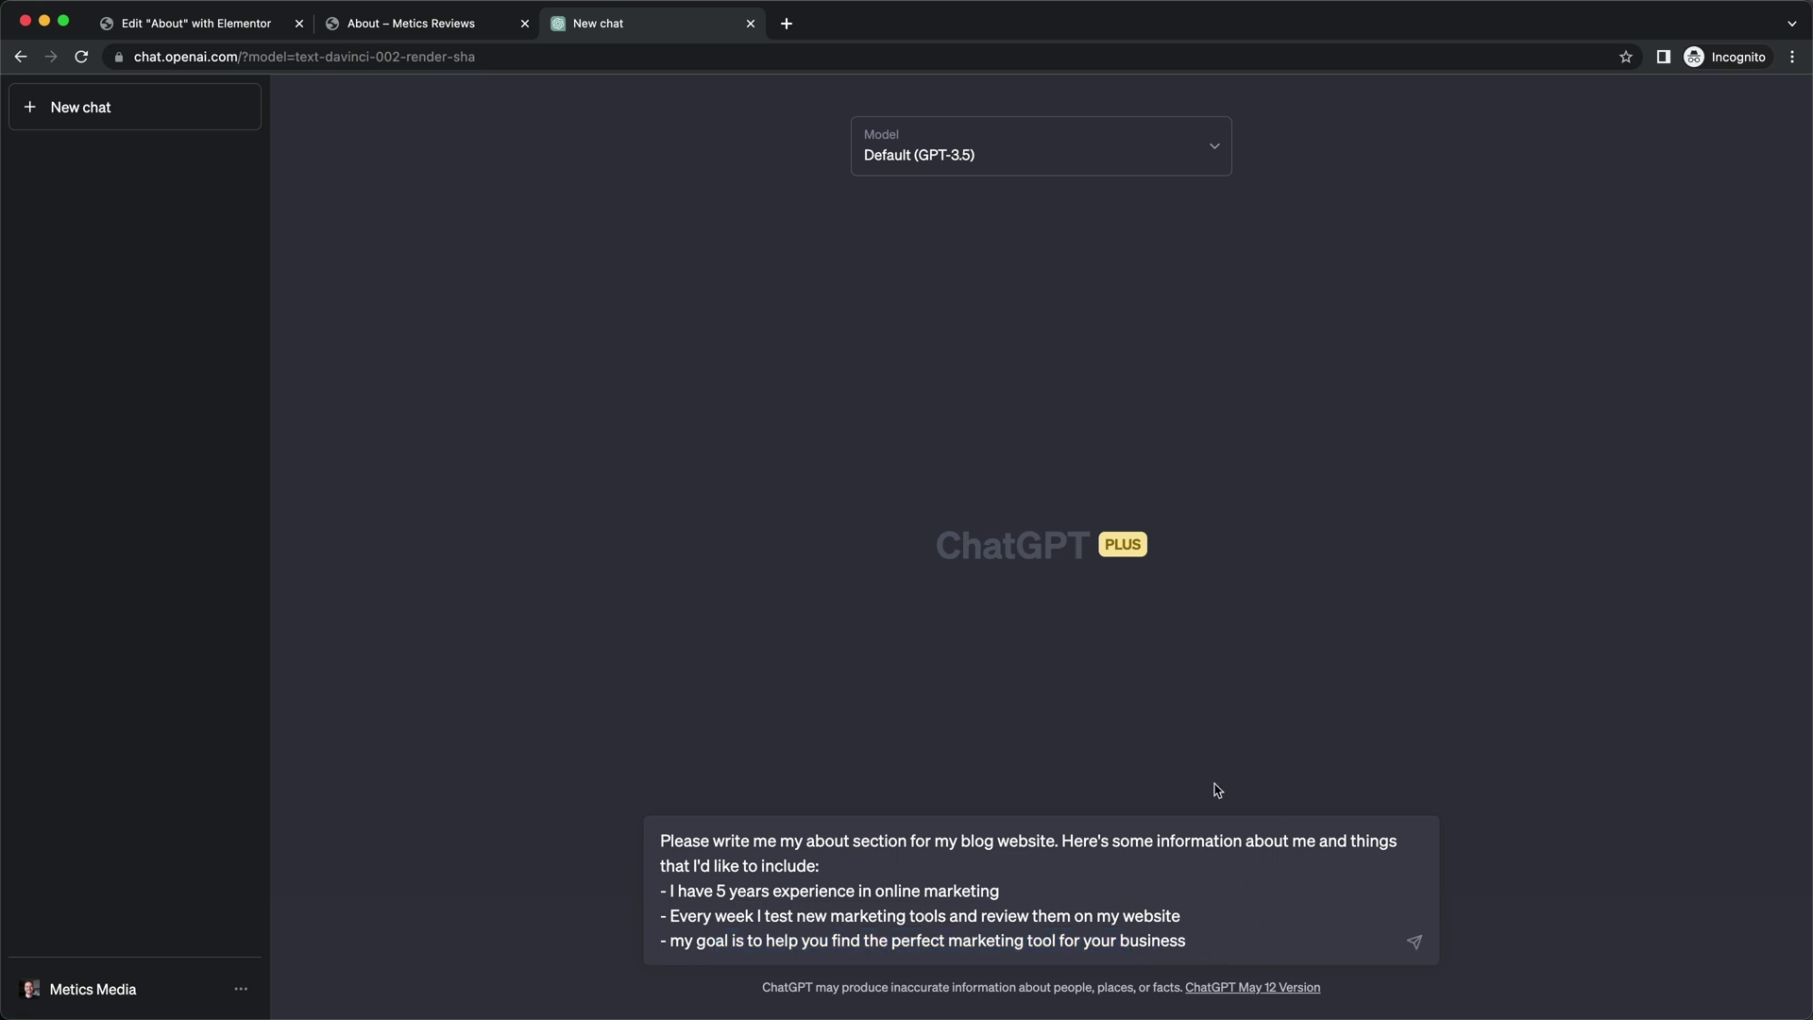
{"action": "left_click", "coordinate": [1416, 942]}
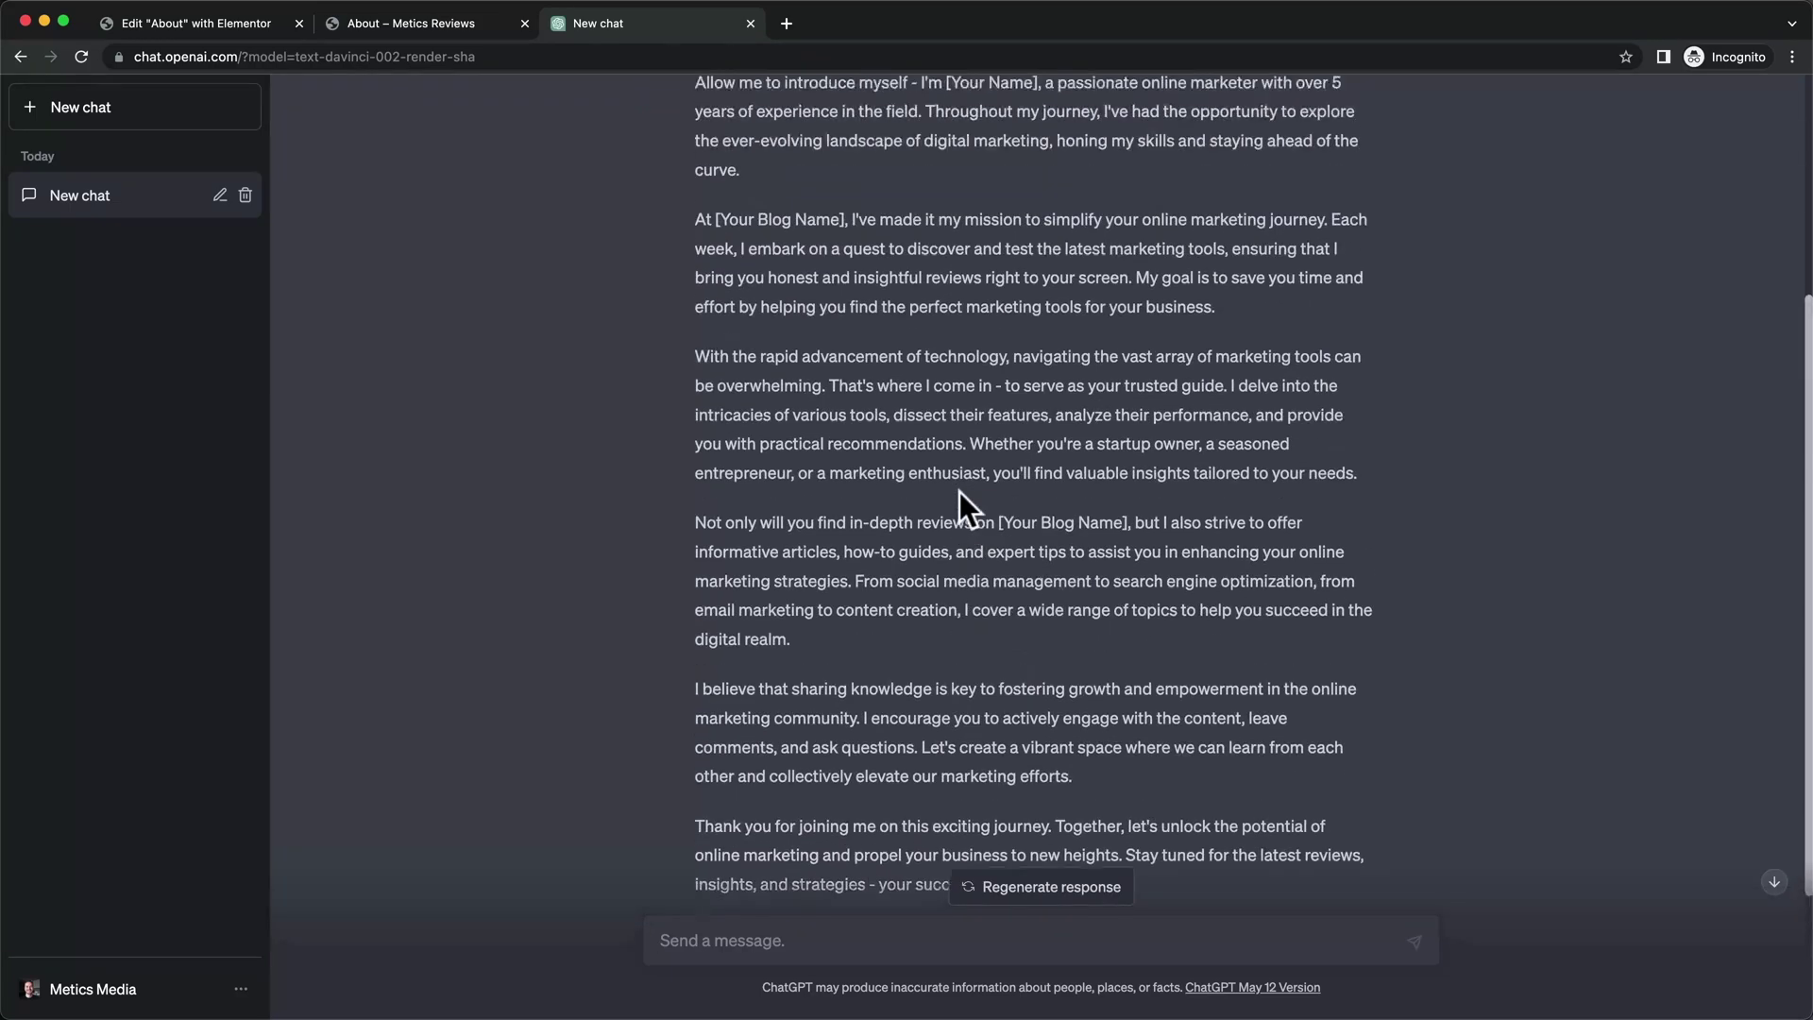
{"action": "scroll", "coordinate": [960, 496], "scroll_direction": "up", "scroll_amount": 5}
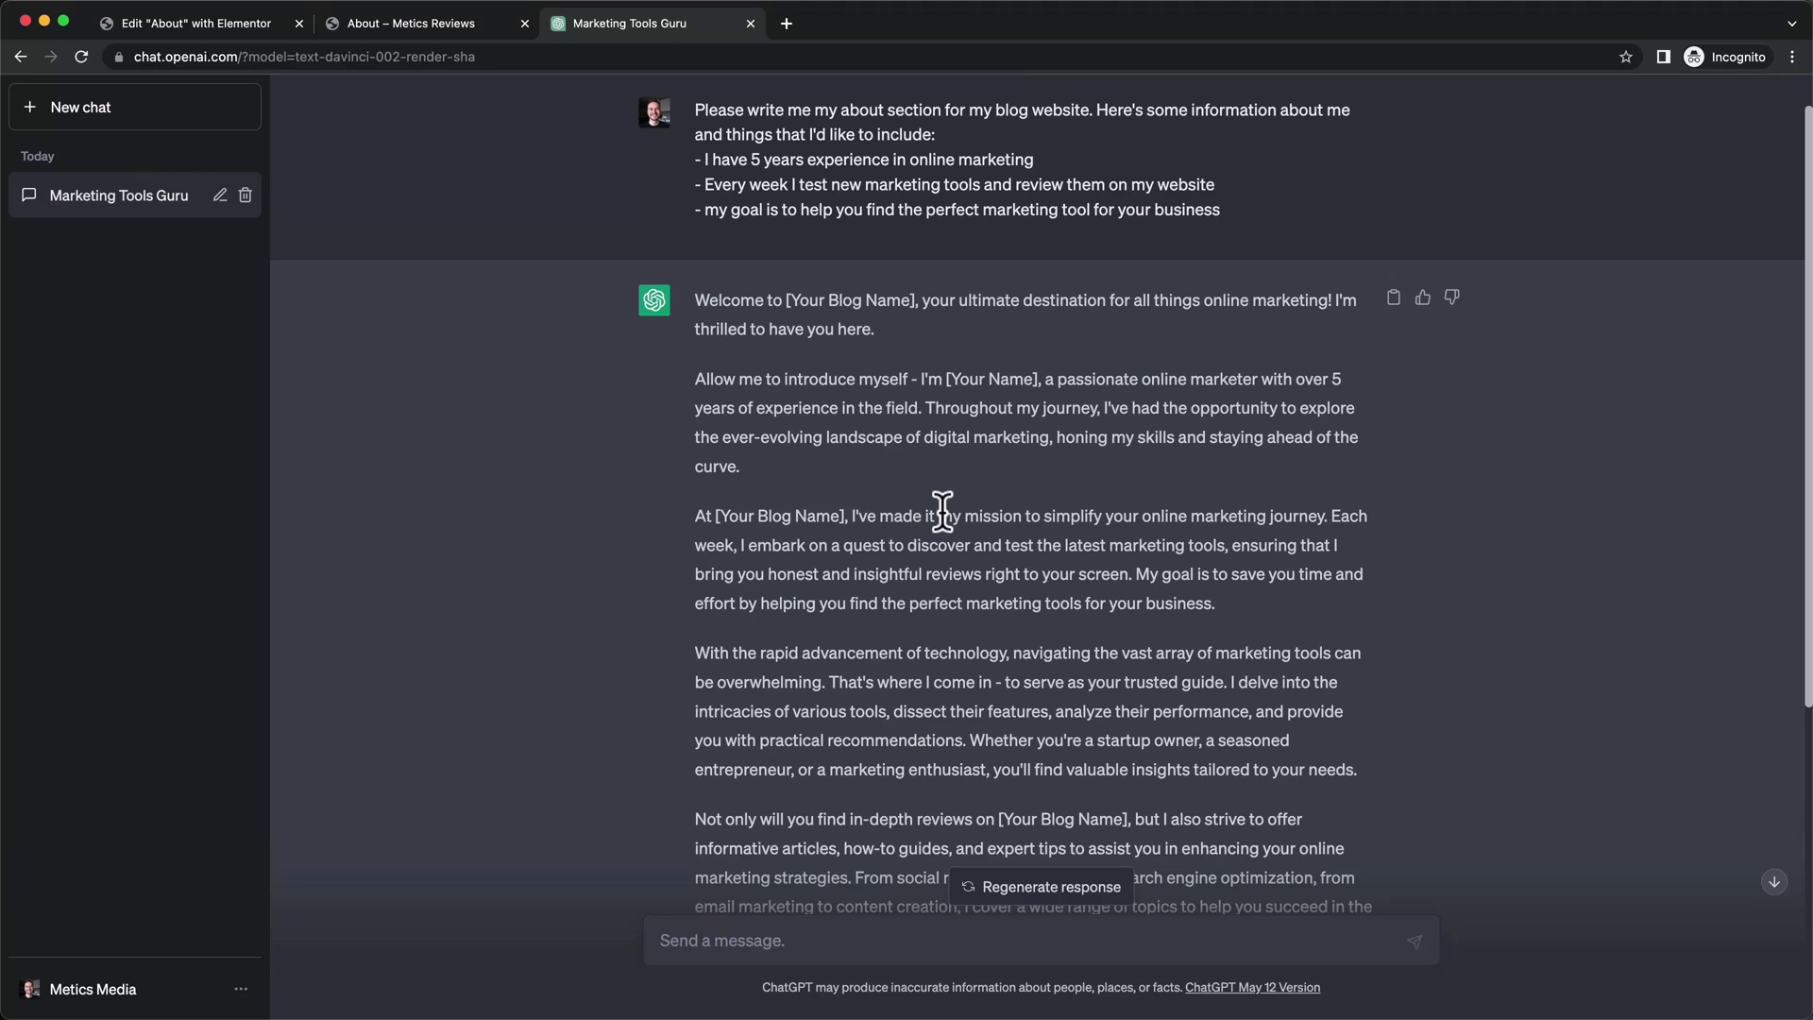
{"action": "scroll", "coordinate": [943, 511], "scroll_direction": "down", "scroll_amount": 3}
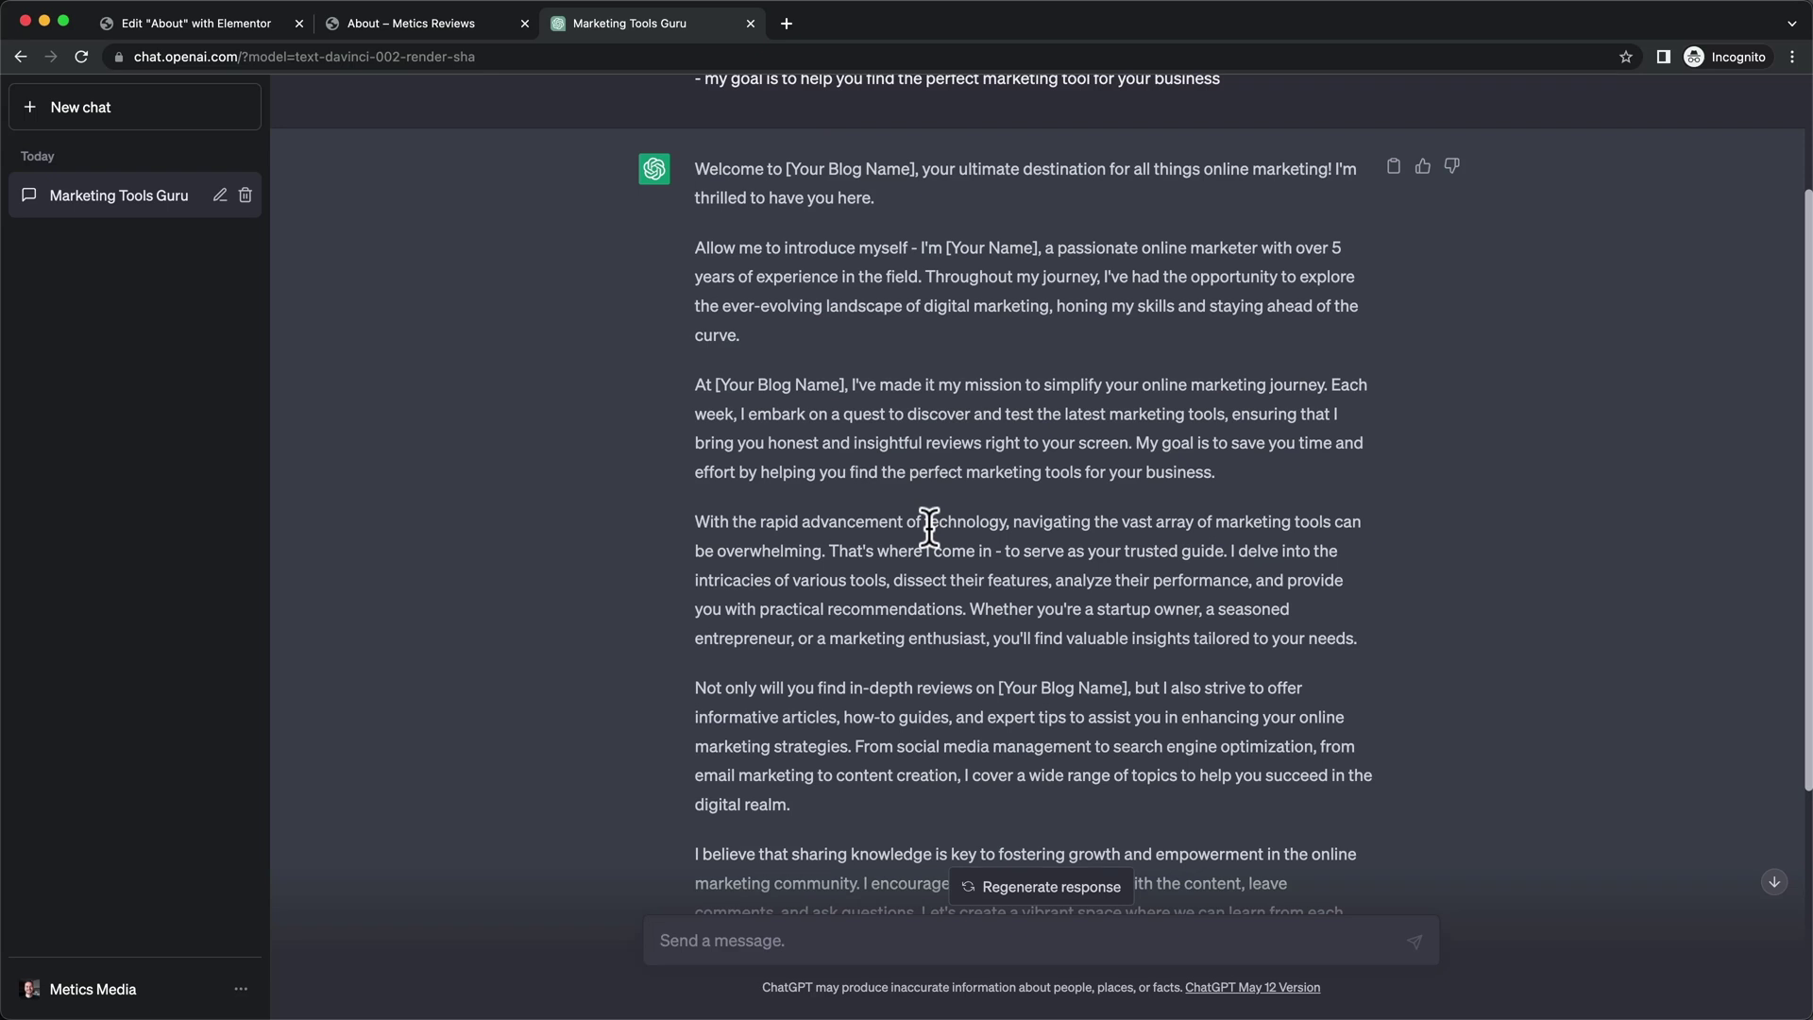
{"action": "scroll", "coordinate": [927, 483], "scroll_direction": "up", "scroll_amount": 2}
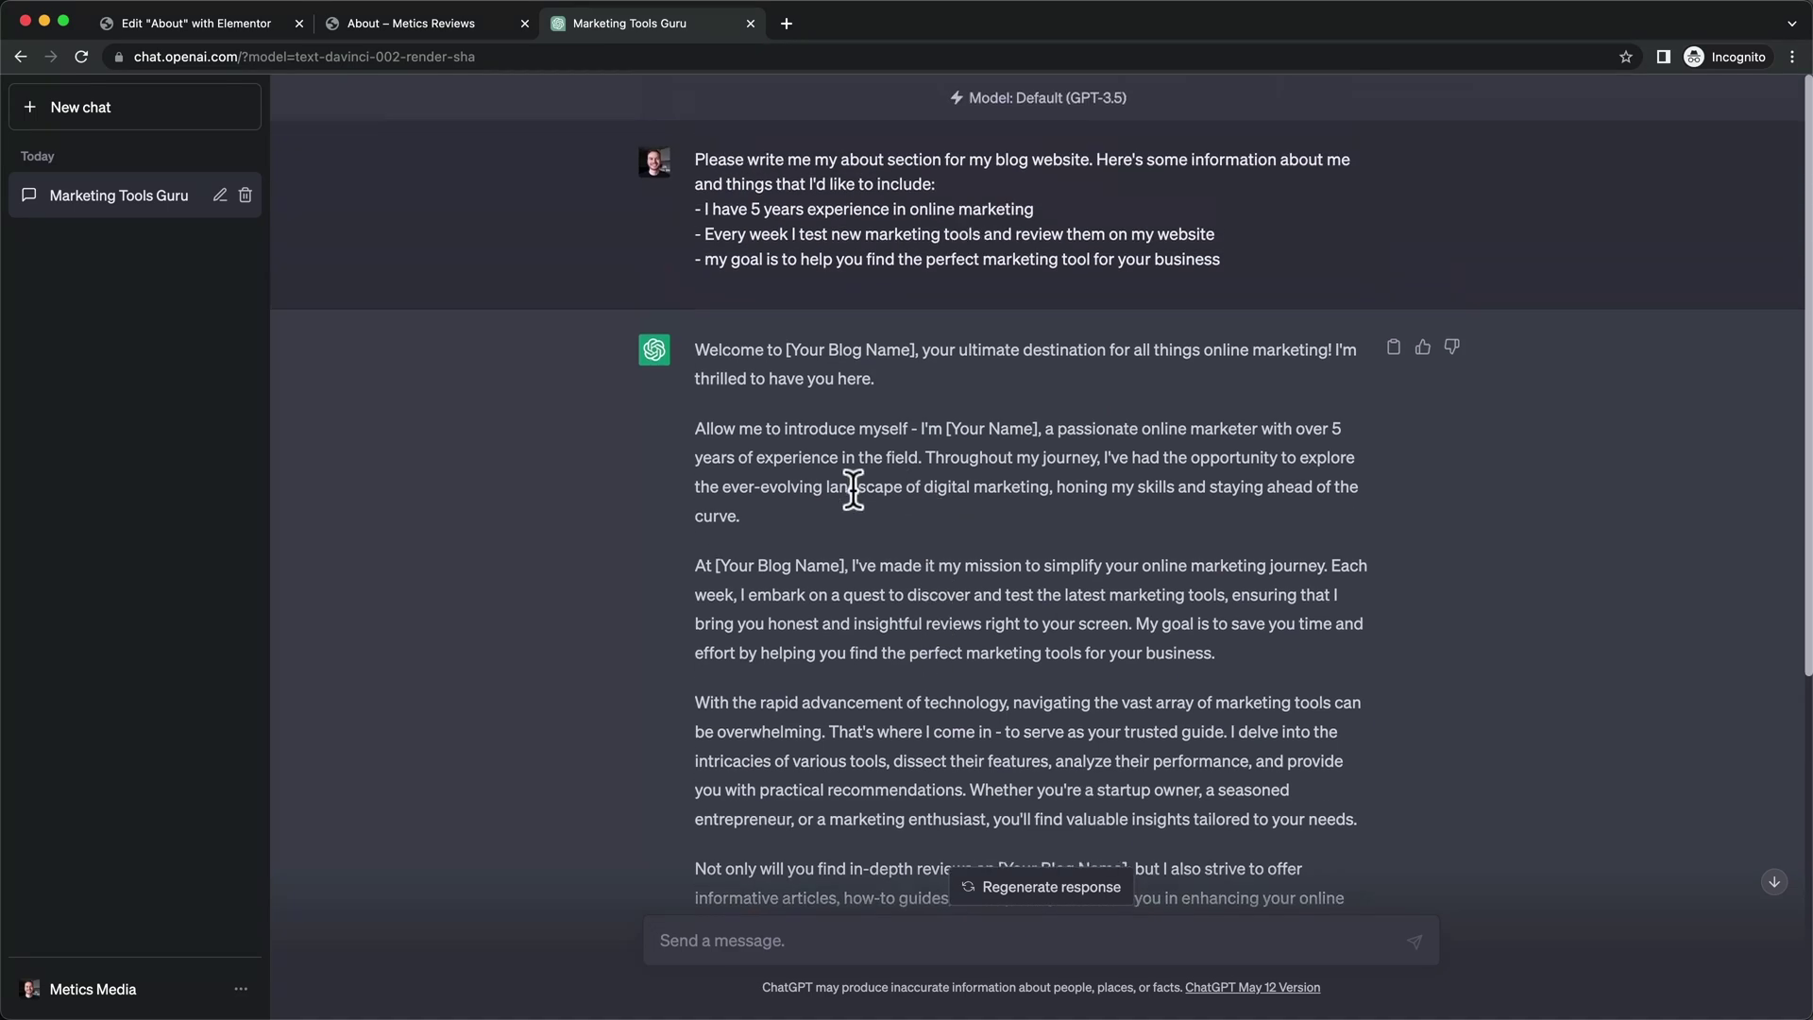
Copy ChatGPT's about text and paste it over the placeholder text in the Elementor Text Editor widget
{"action": "left_click_drag", "start_coordinate": [692, 348], "coordinate": [800, 756]}
{"action": "left_click", "coordinate": [374, 31]}
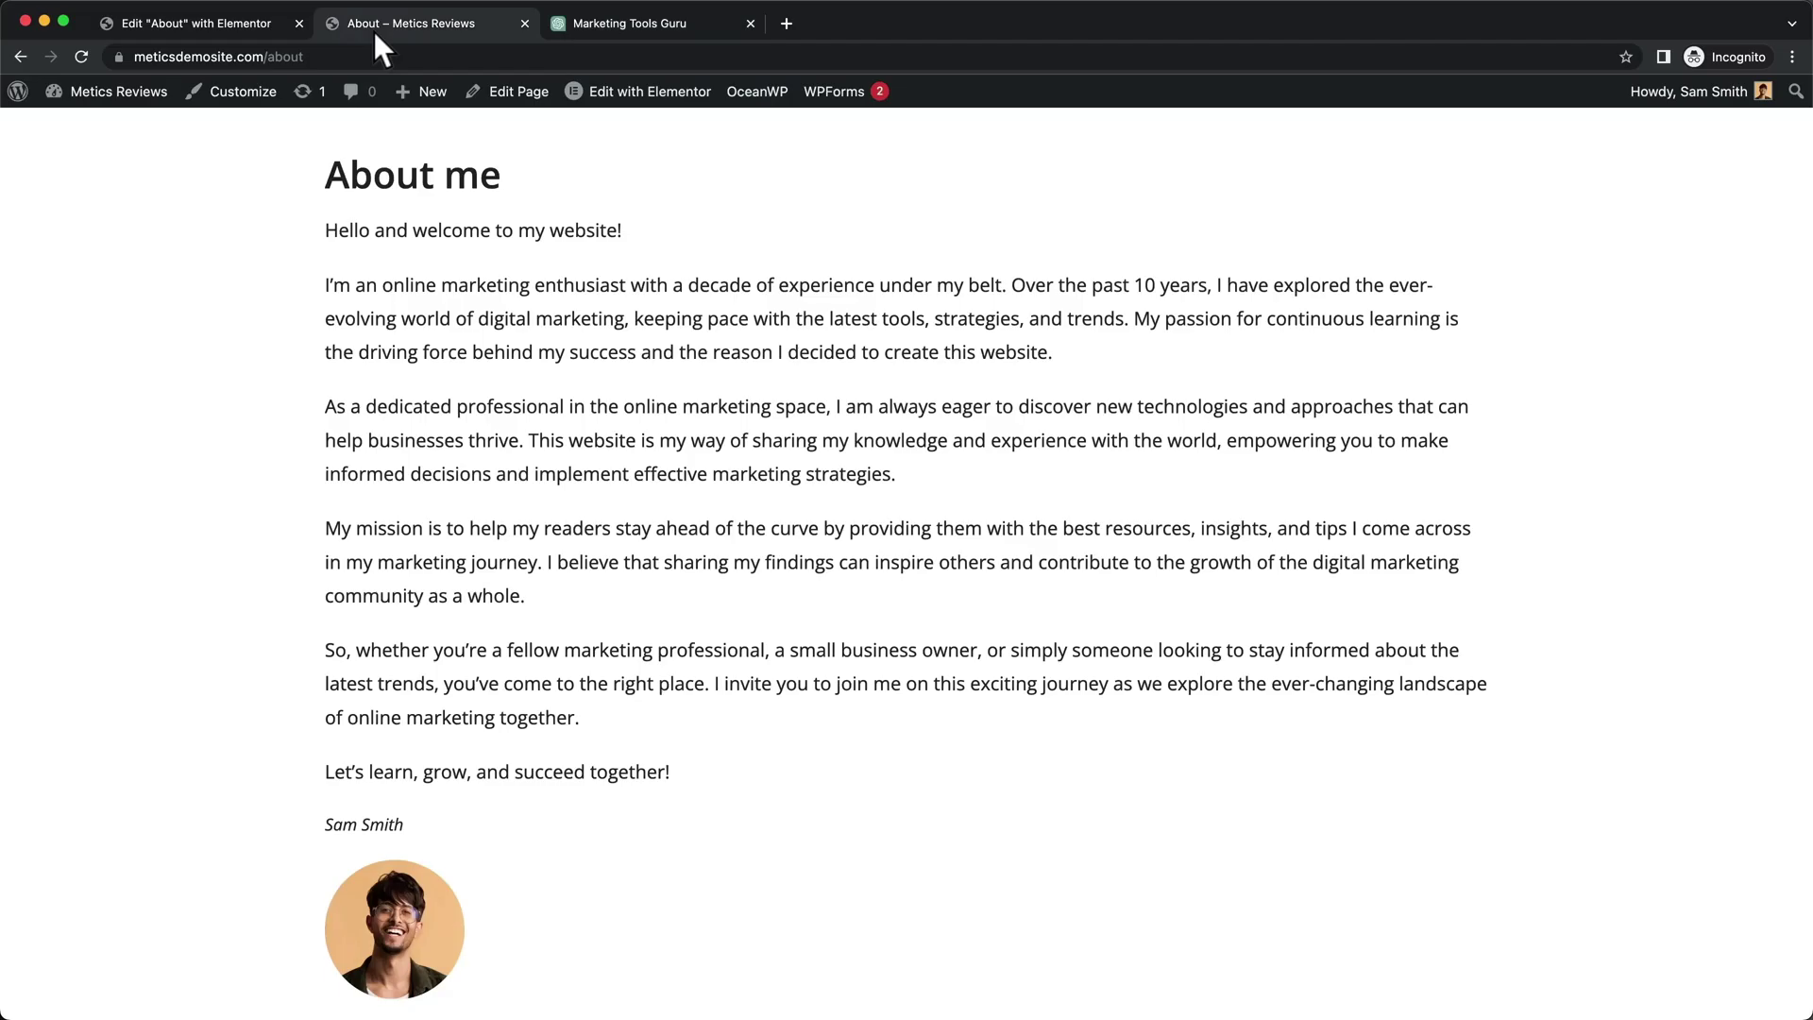
{"action": "left_click", "coordinate": [195, 25]}
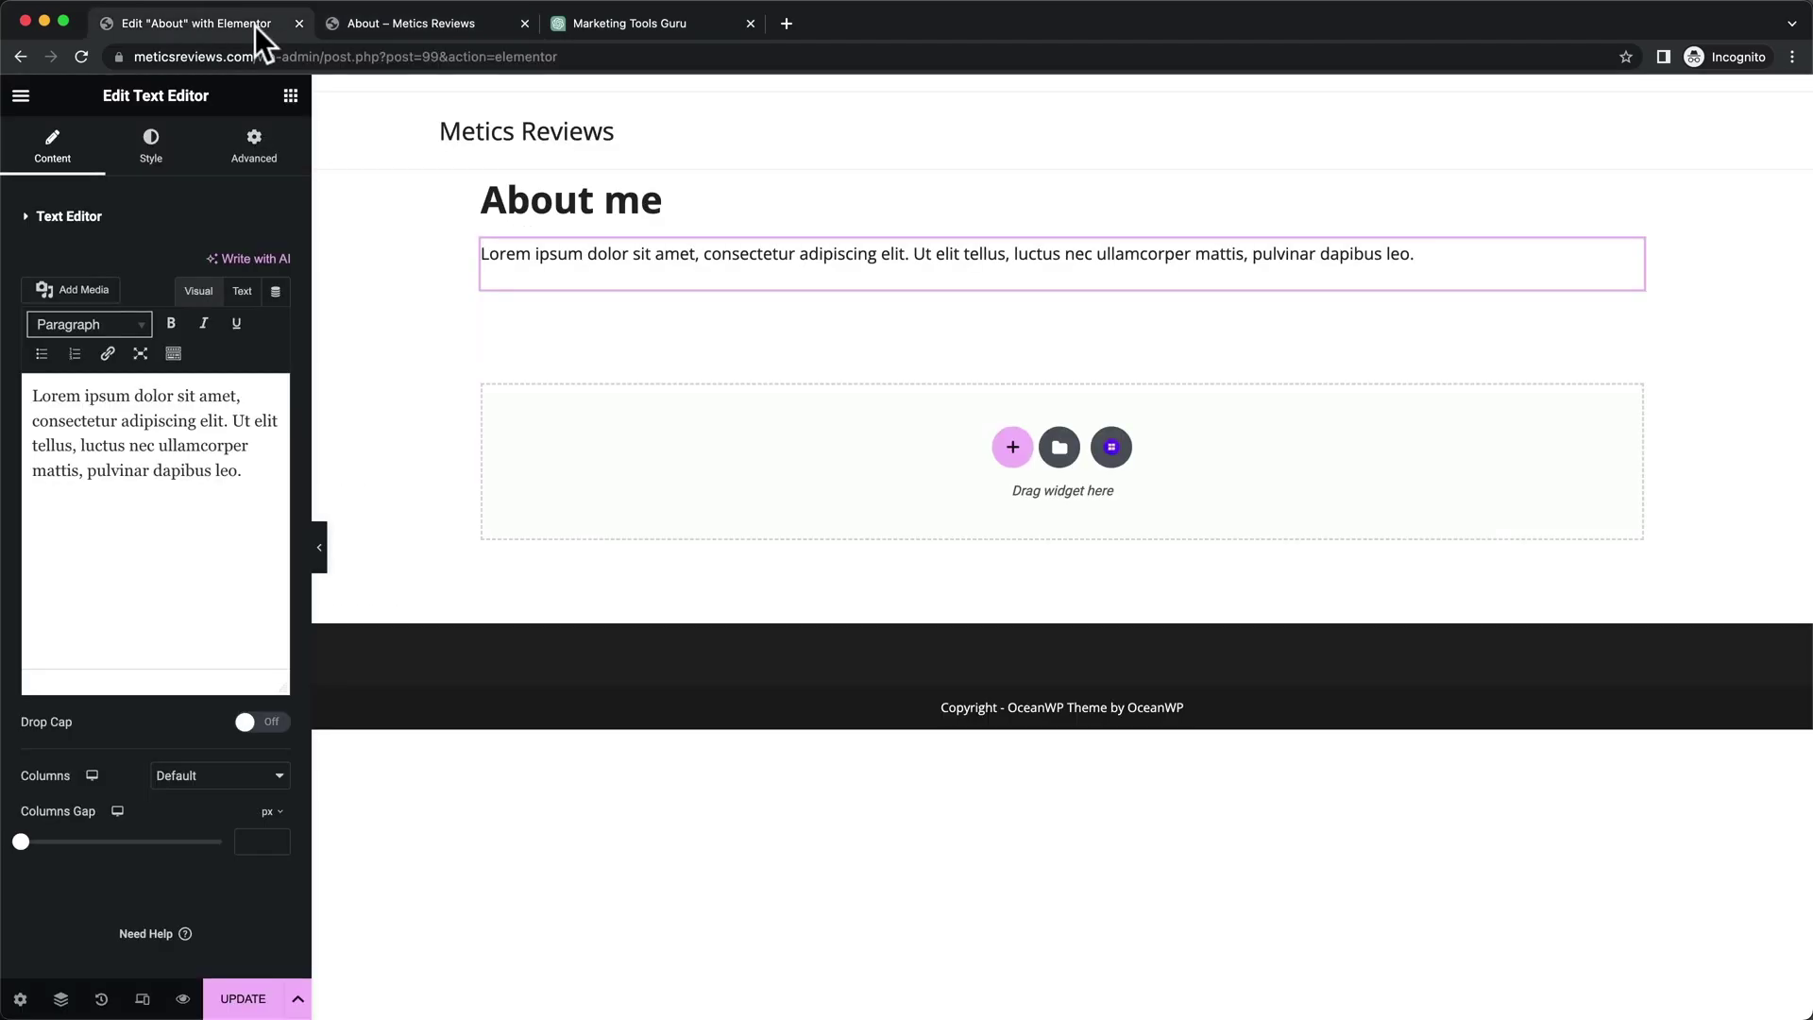
{"action": "triple_click", "coordinate": [201, 444]}
{"action": "key", "text": "ctrl+v"}
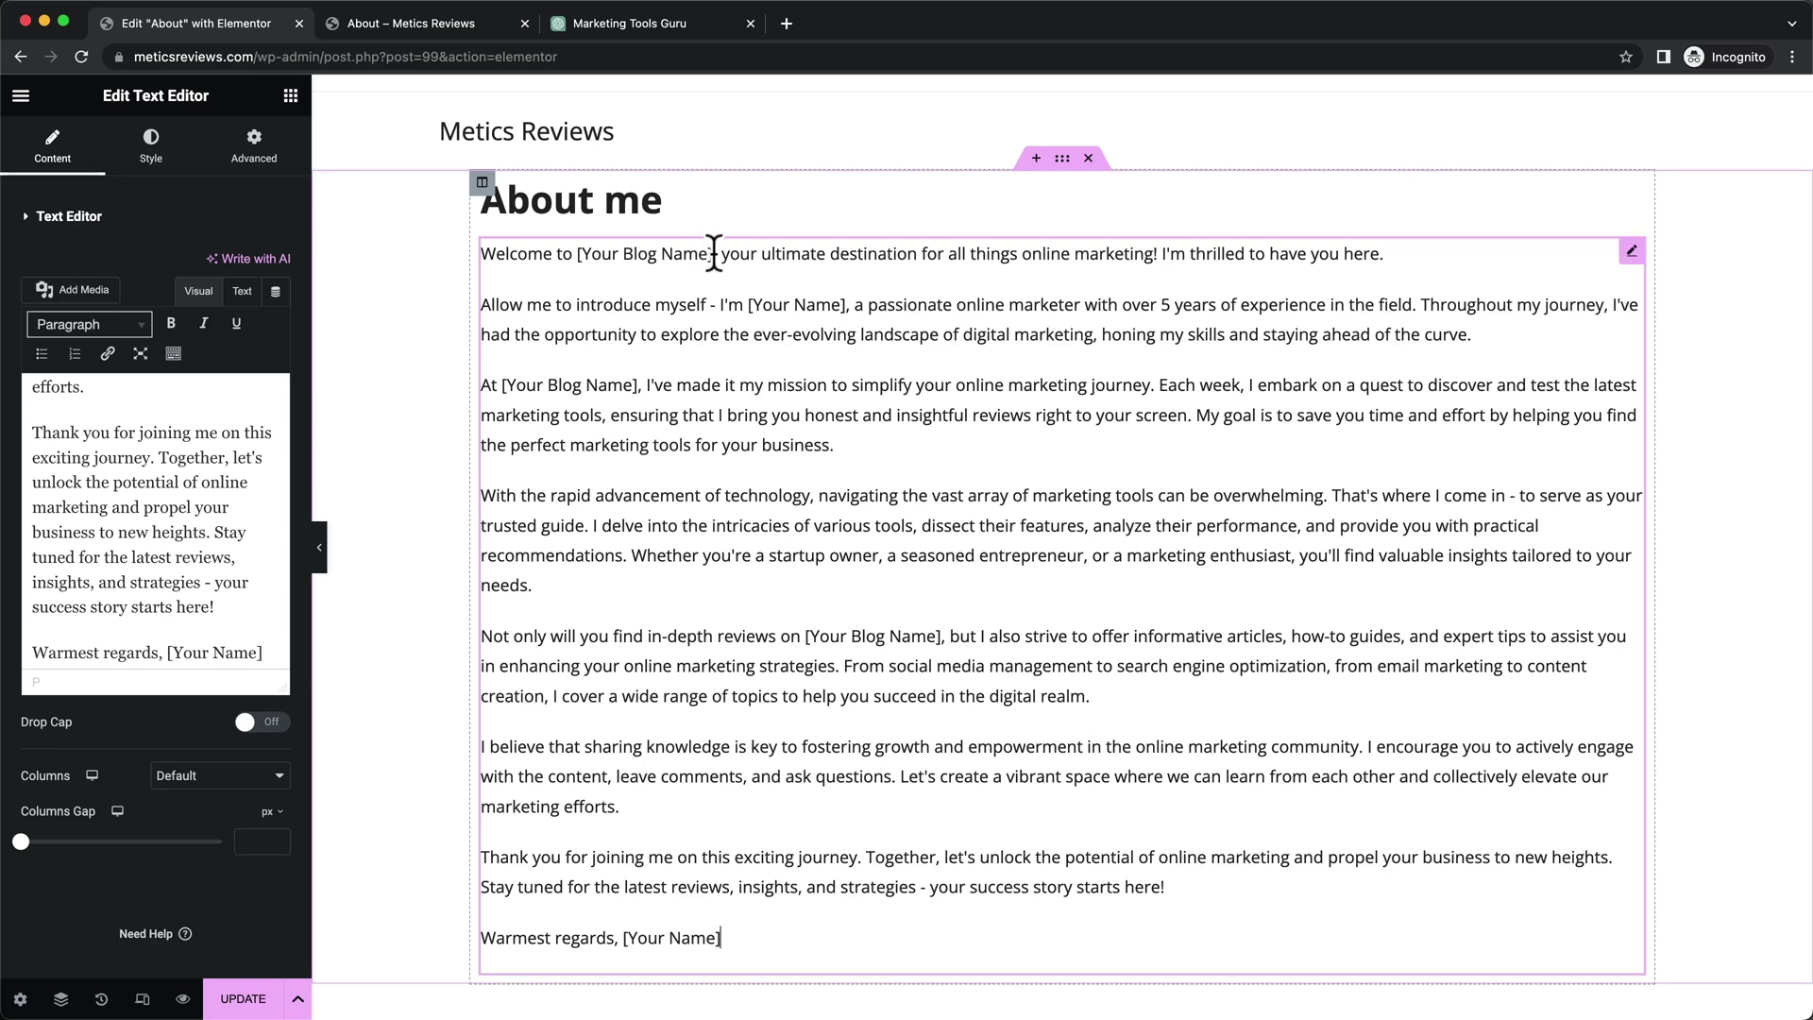
Replace the blog name placeholder in the welcome sentence with "Metics Reviews" and narrow the text widget to about 60% of the section's width
{"action": "left_click_drag", "start_coordinate": [714, 253], "coordinate": [575, 253]}
{"action": "type", "text": "Metics"}
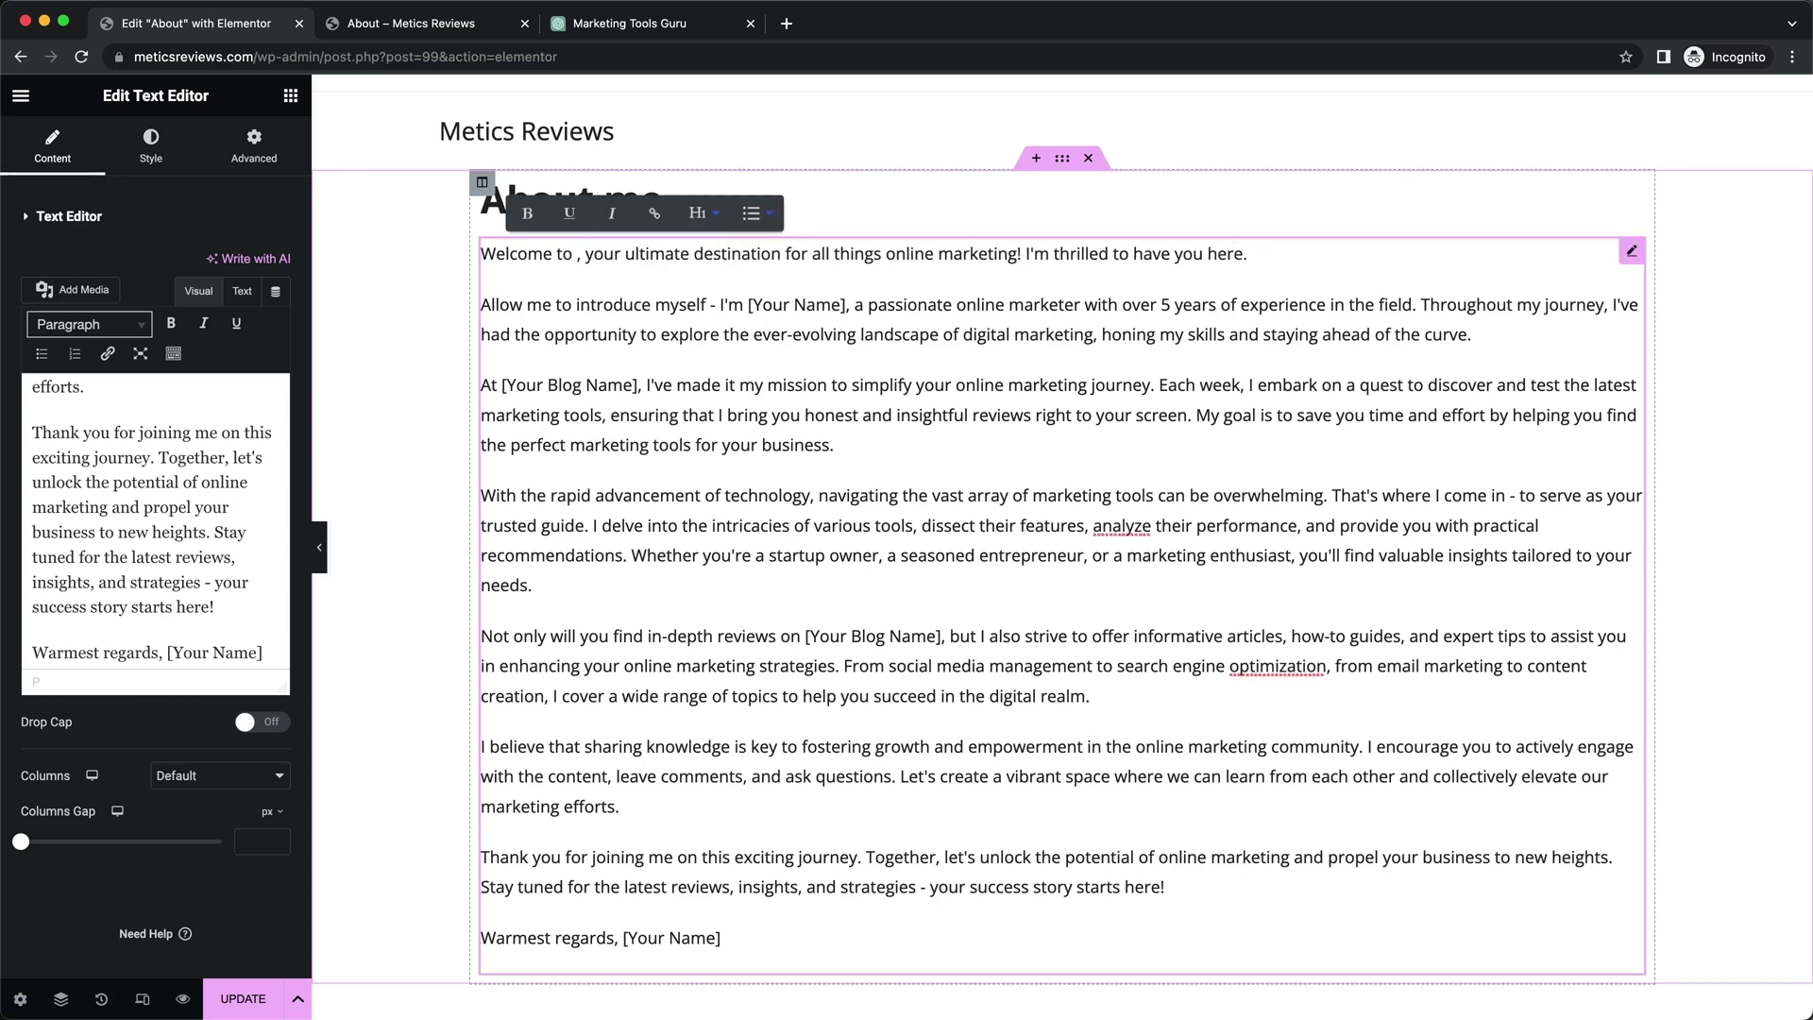
{"action": "type", "text": " Reviews"}
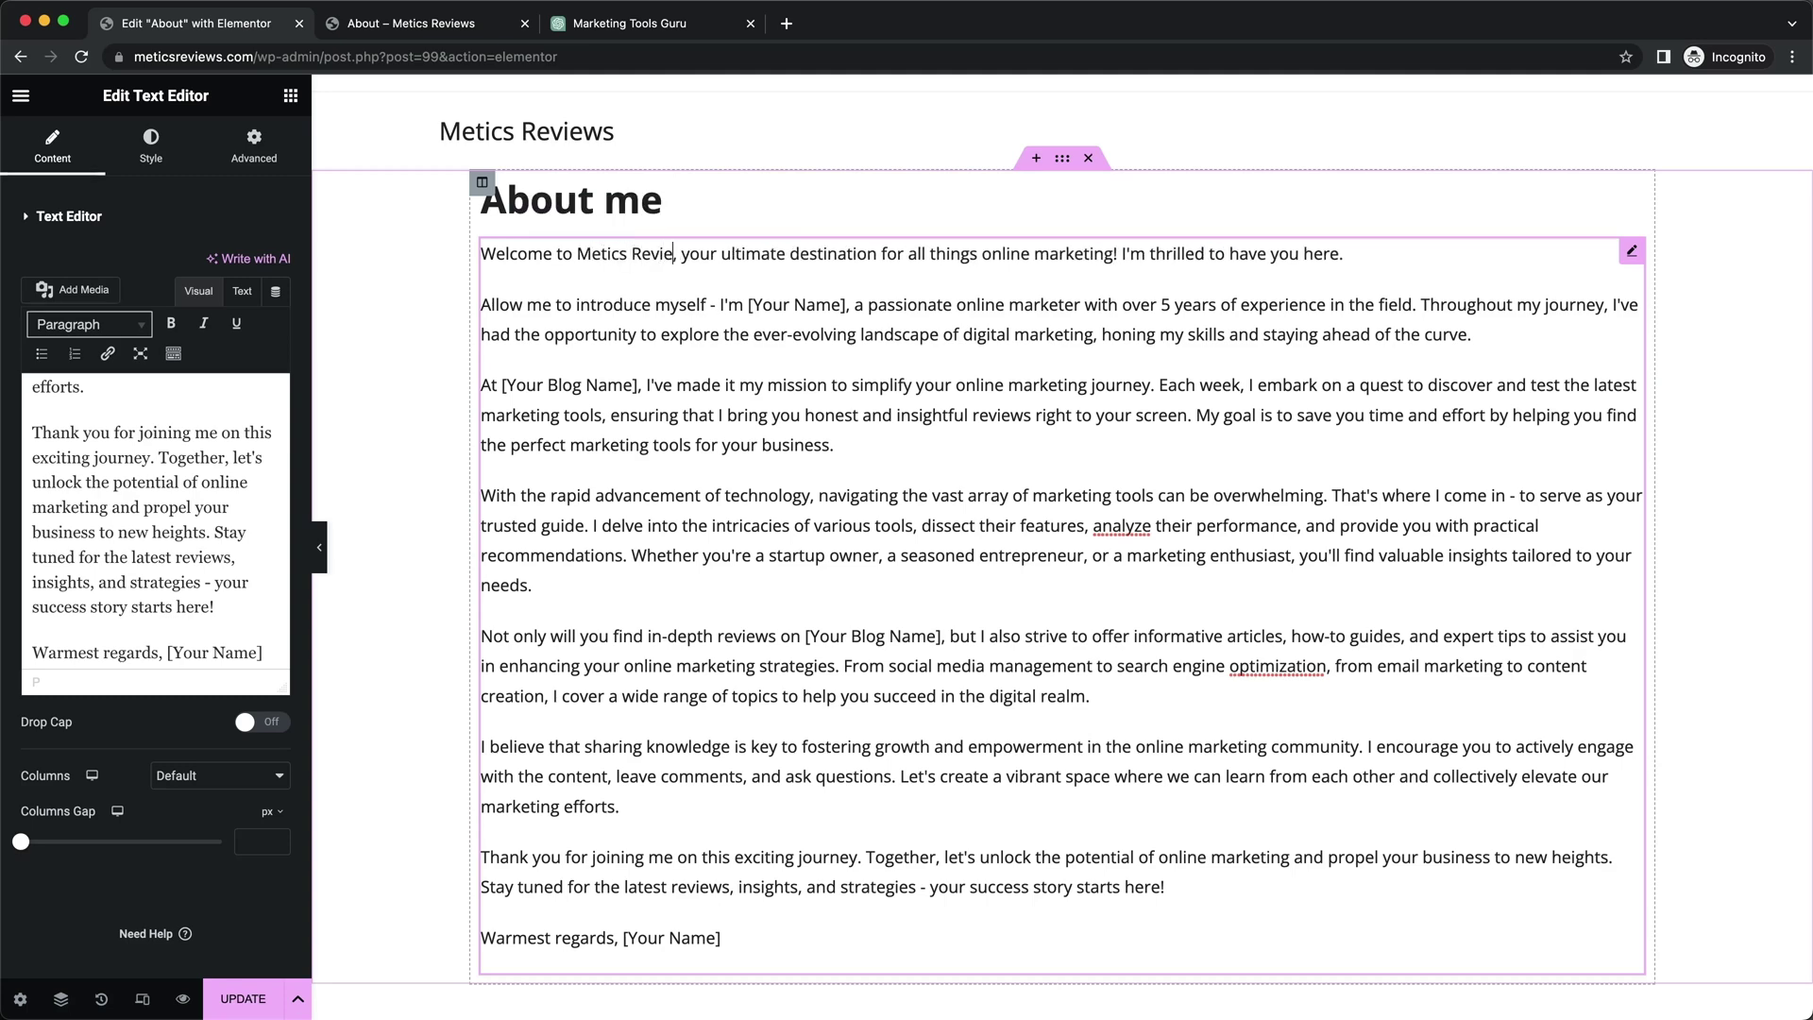
{"action": "scroll", "coordinate": [906, 579], "scroll_direction": "down", "scroll_amount": 1}
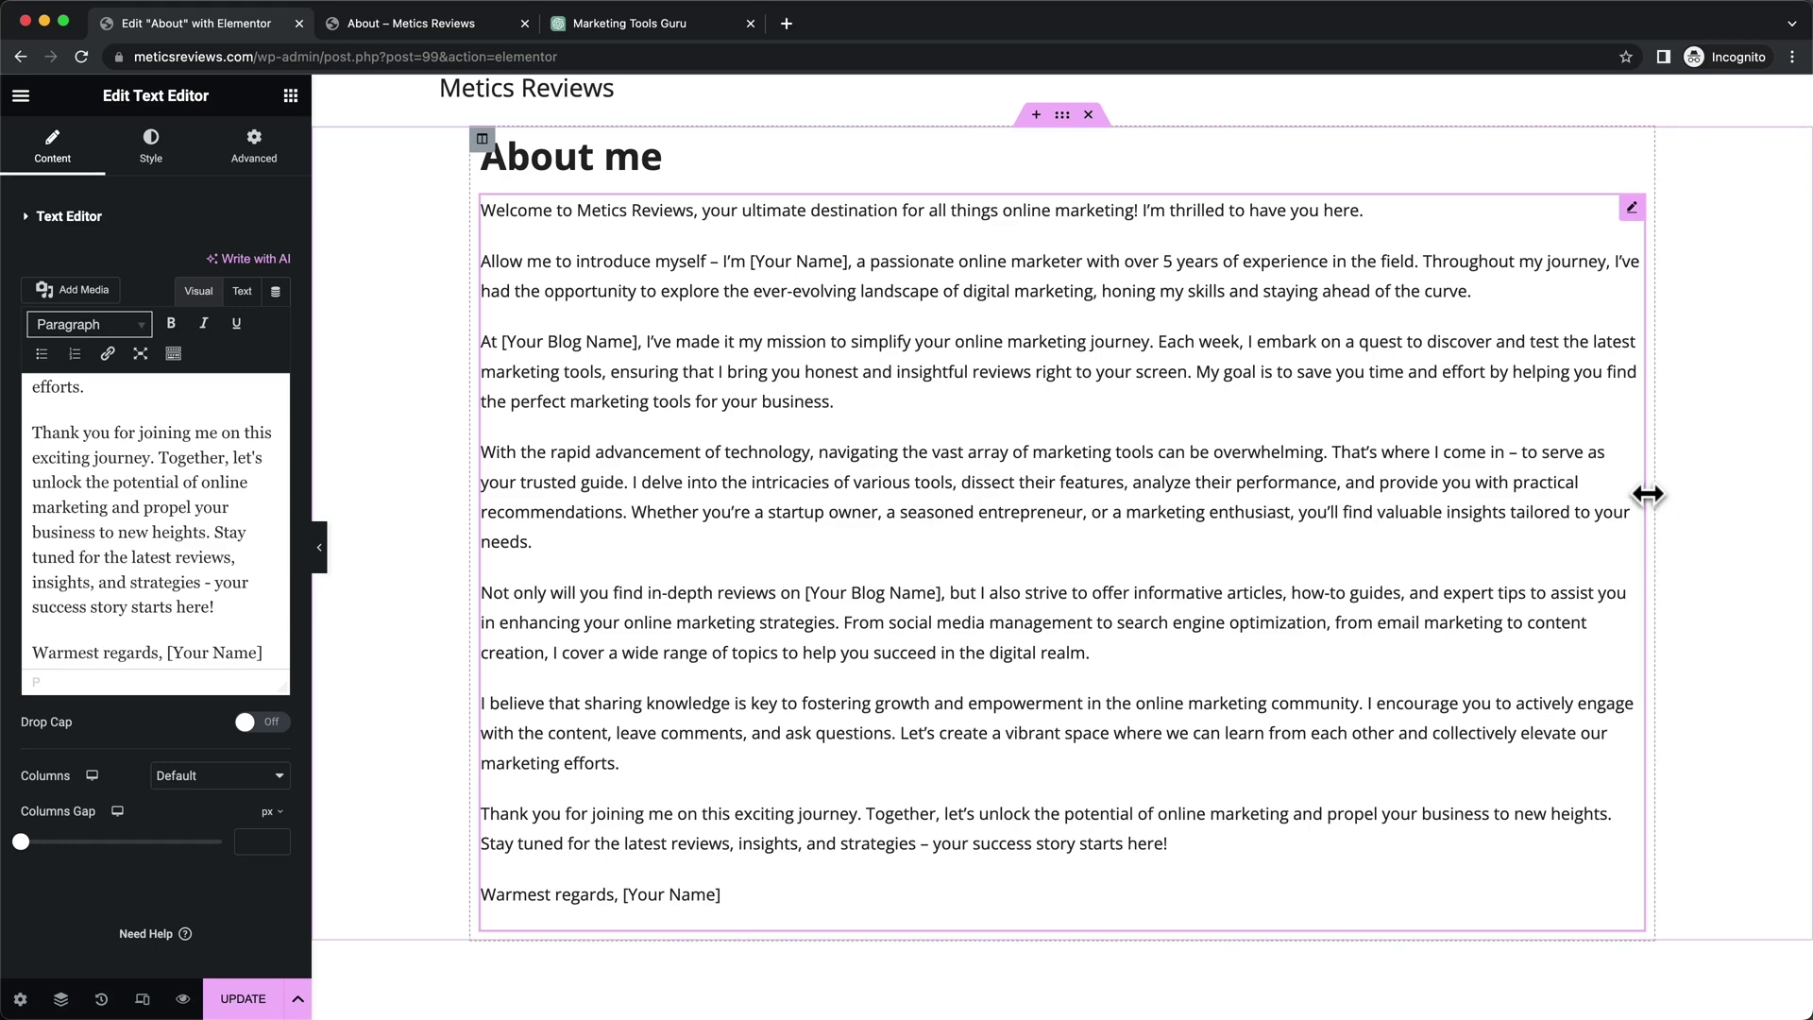
{"action": "left_click_drag", "start_coordinate": [1648, 494], "coordinate": [1195, 506]}
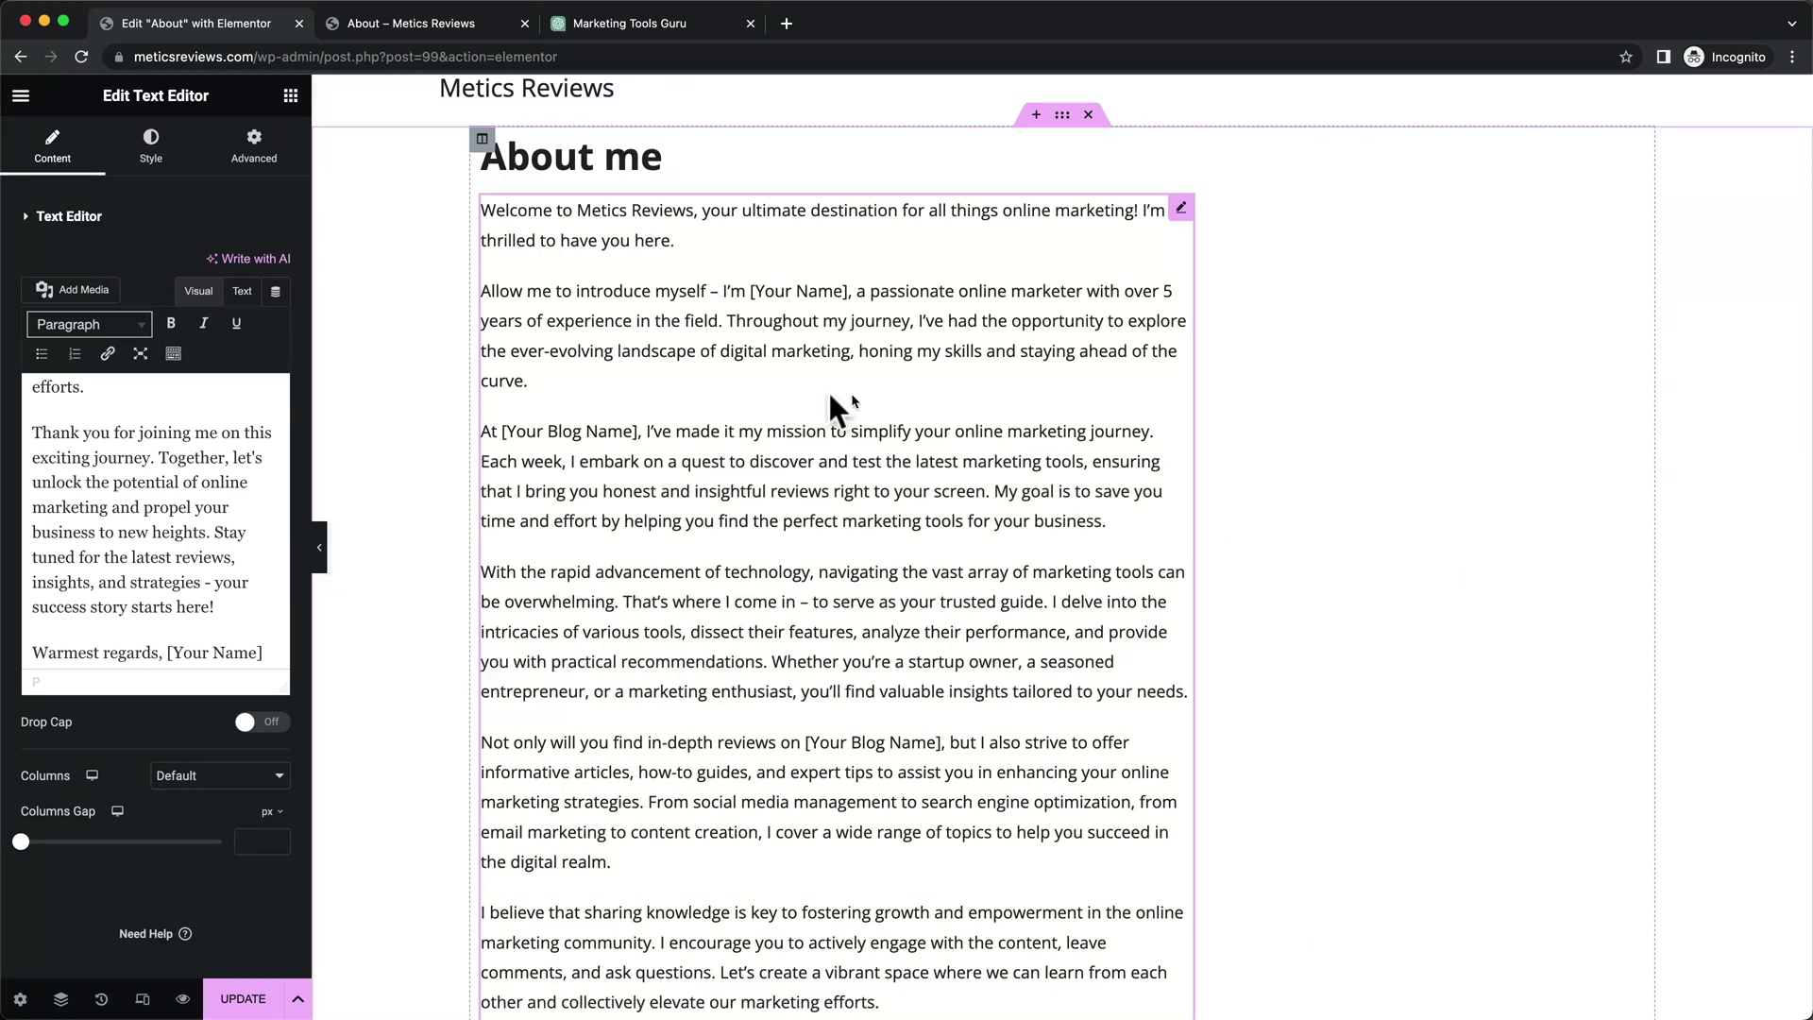
Start a new paragraph at "I delve into the intricacies" and bold the sentence beginning "Whether you're a startup owner"
{"action": "scroll", "coordinate": [831, 394], "scroll_direction": "down", "scroll_amount": 5}
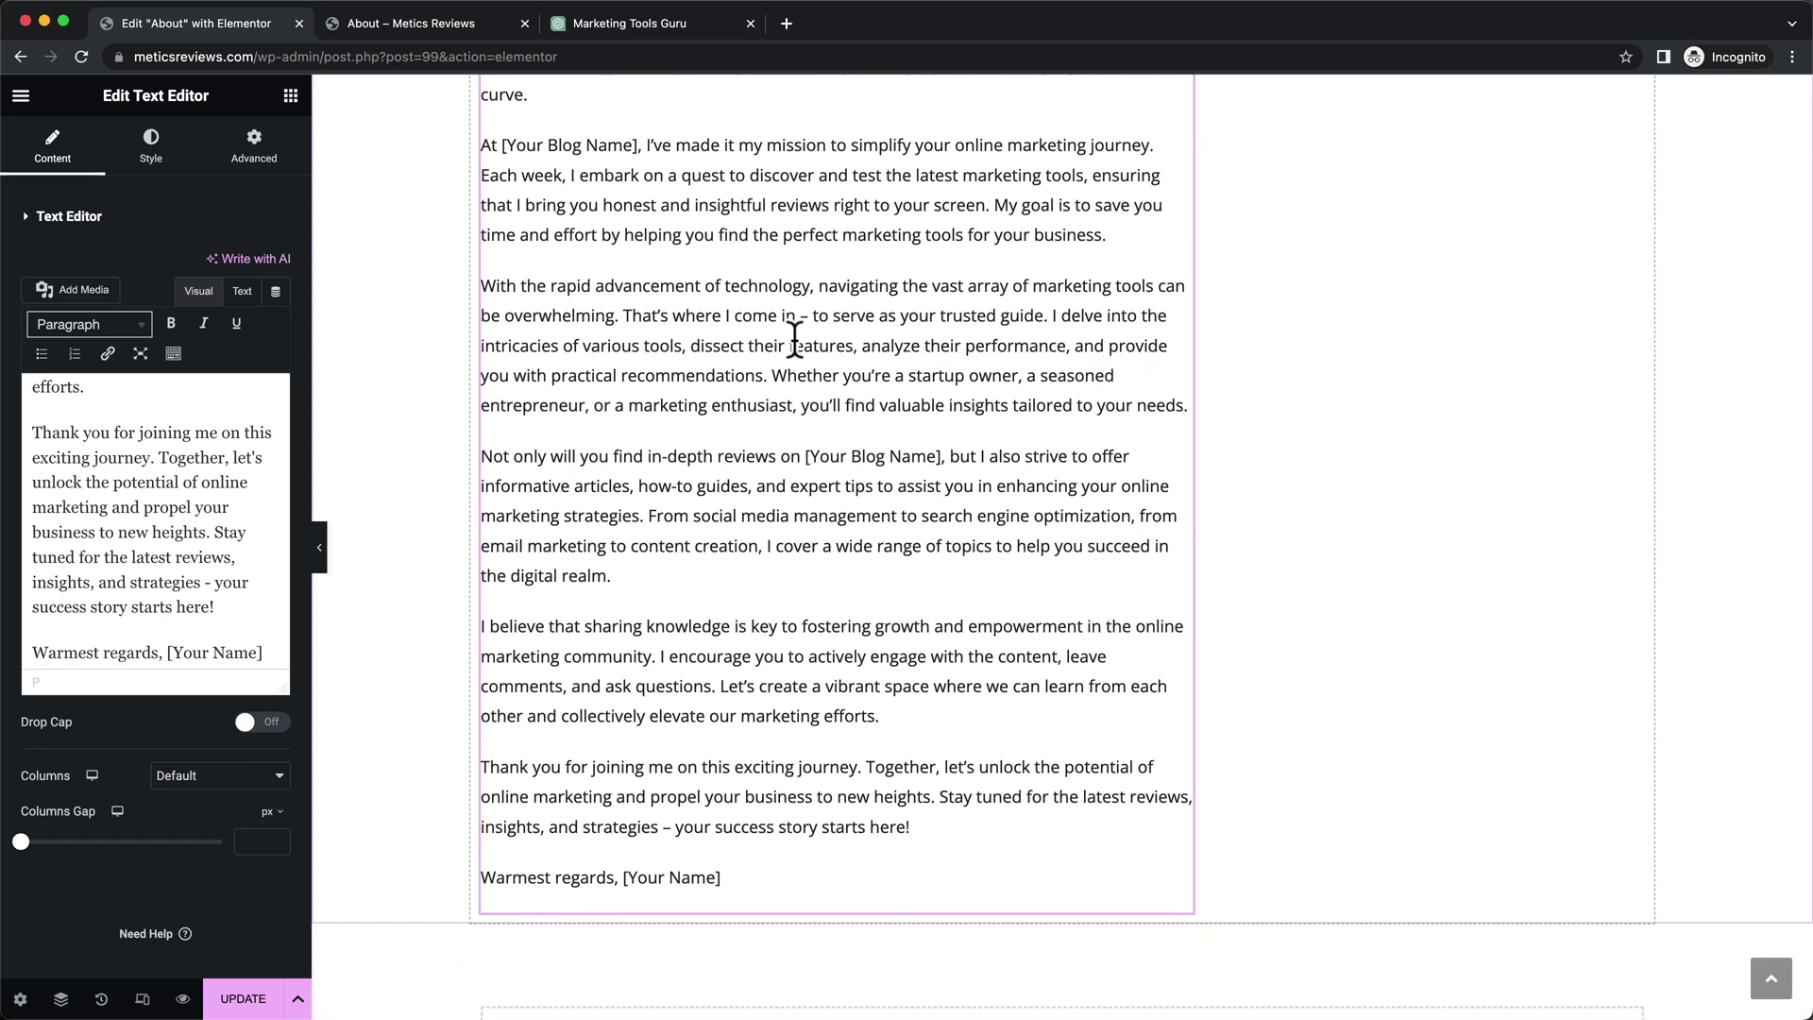
{"action": "left_click", "coordinate": [1049, 314]}
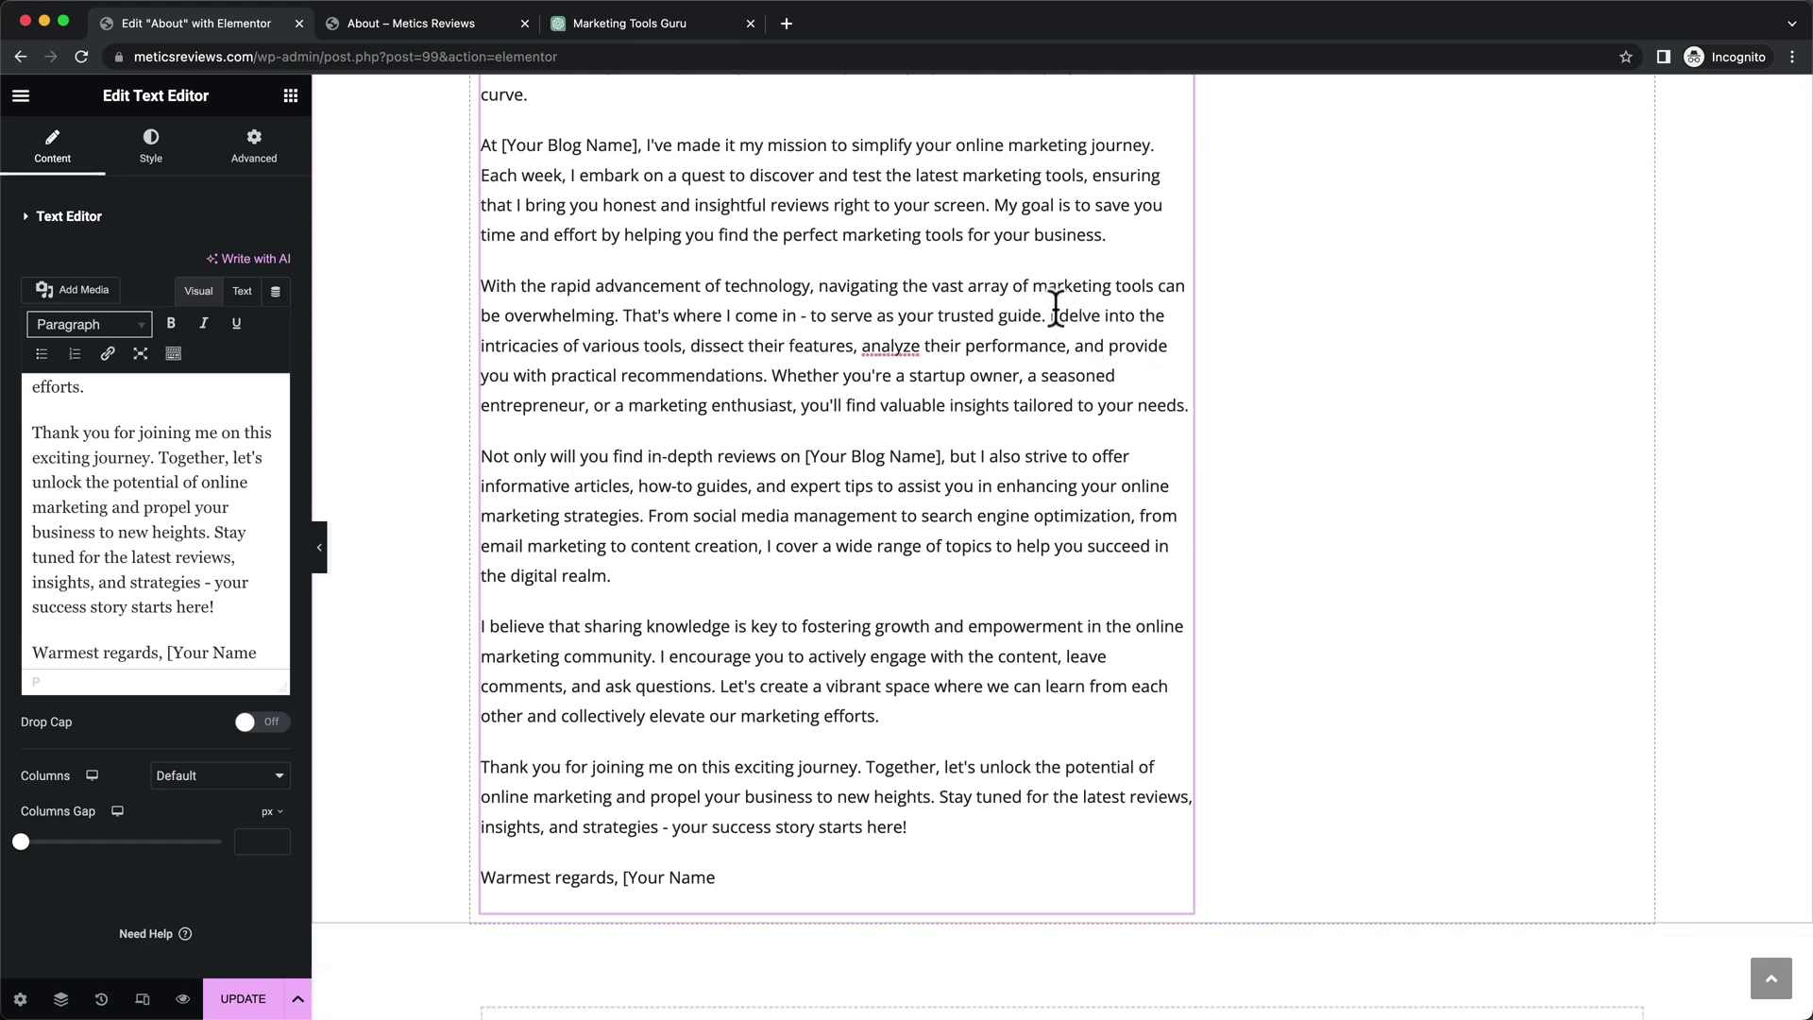
{"action": "key", "text": "Return"}
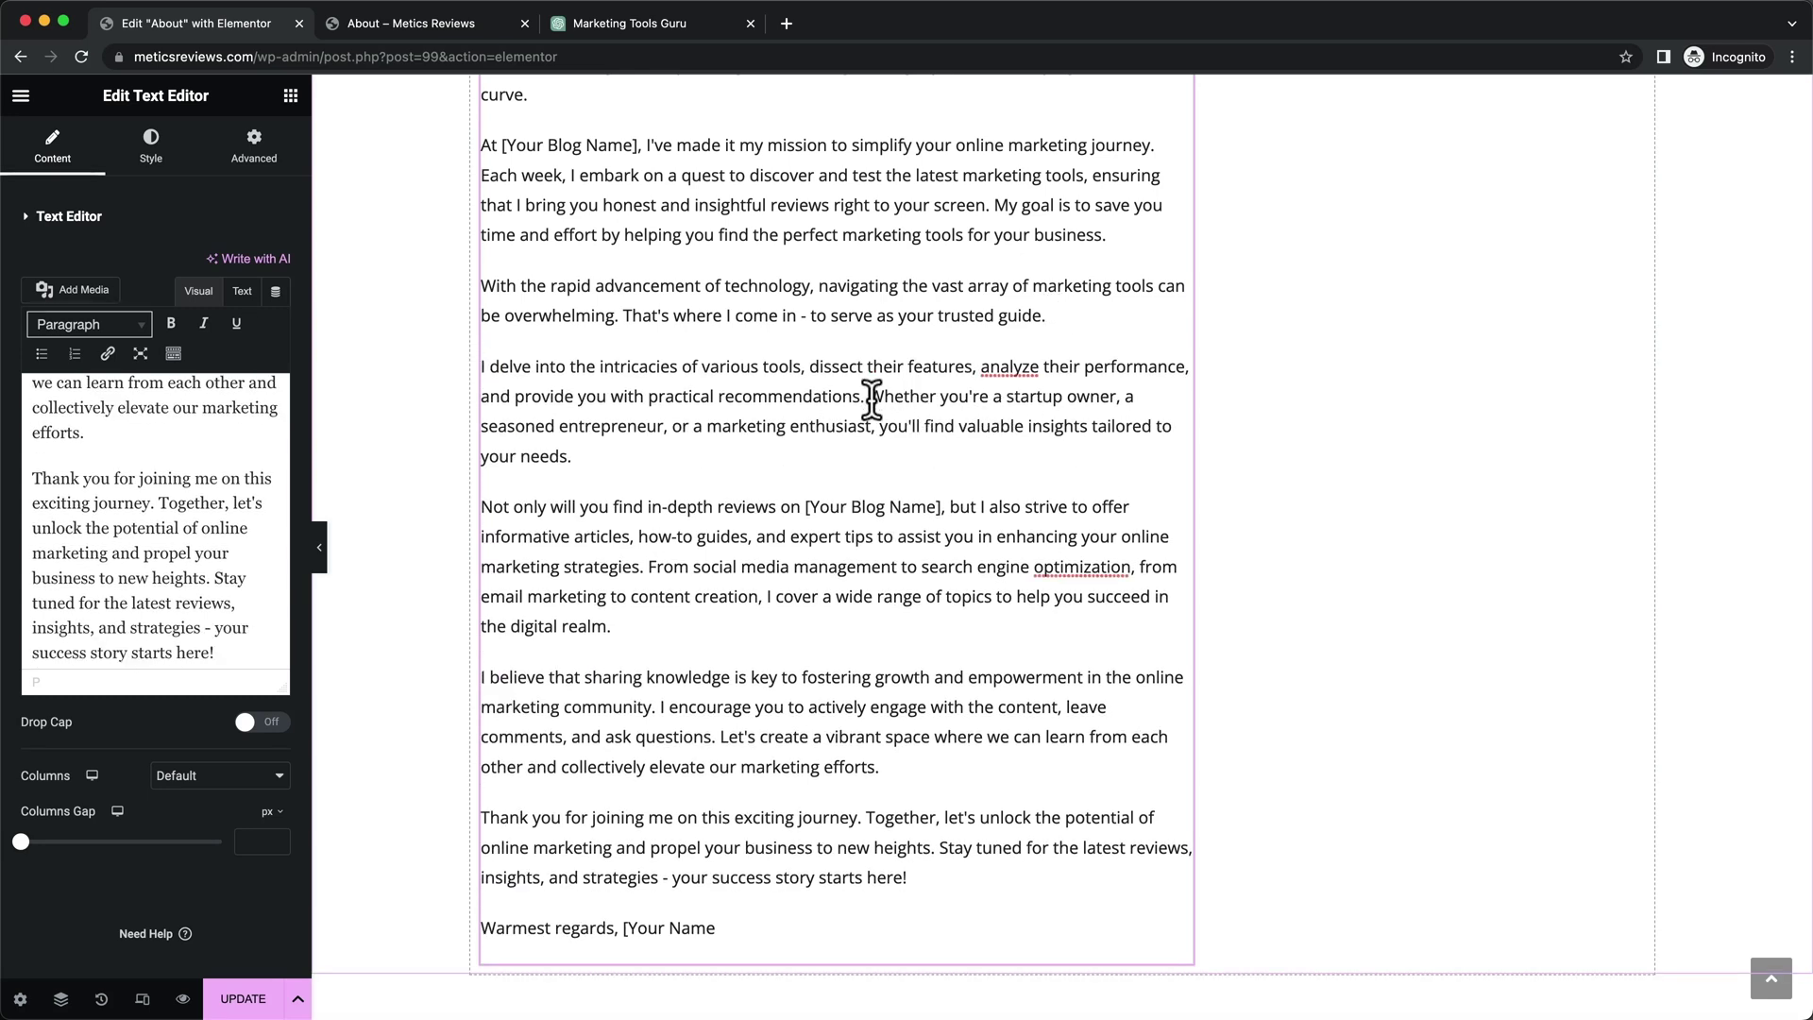
{"action": "left_click_drag", "start_coordinate": [868, 397], "coordinate": [862, 469]}
{"action": "key", "text": "super+b"}
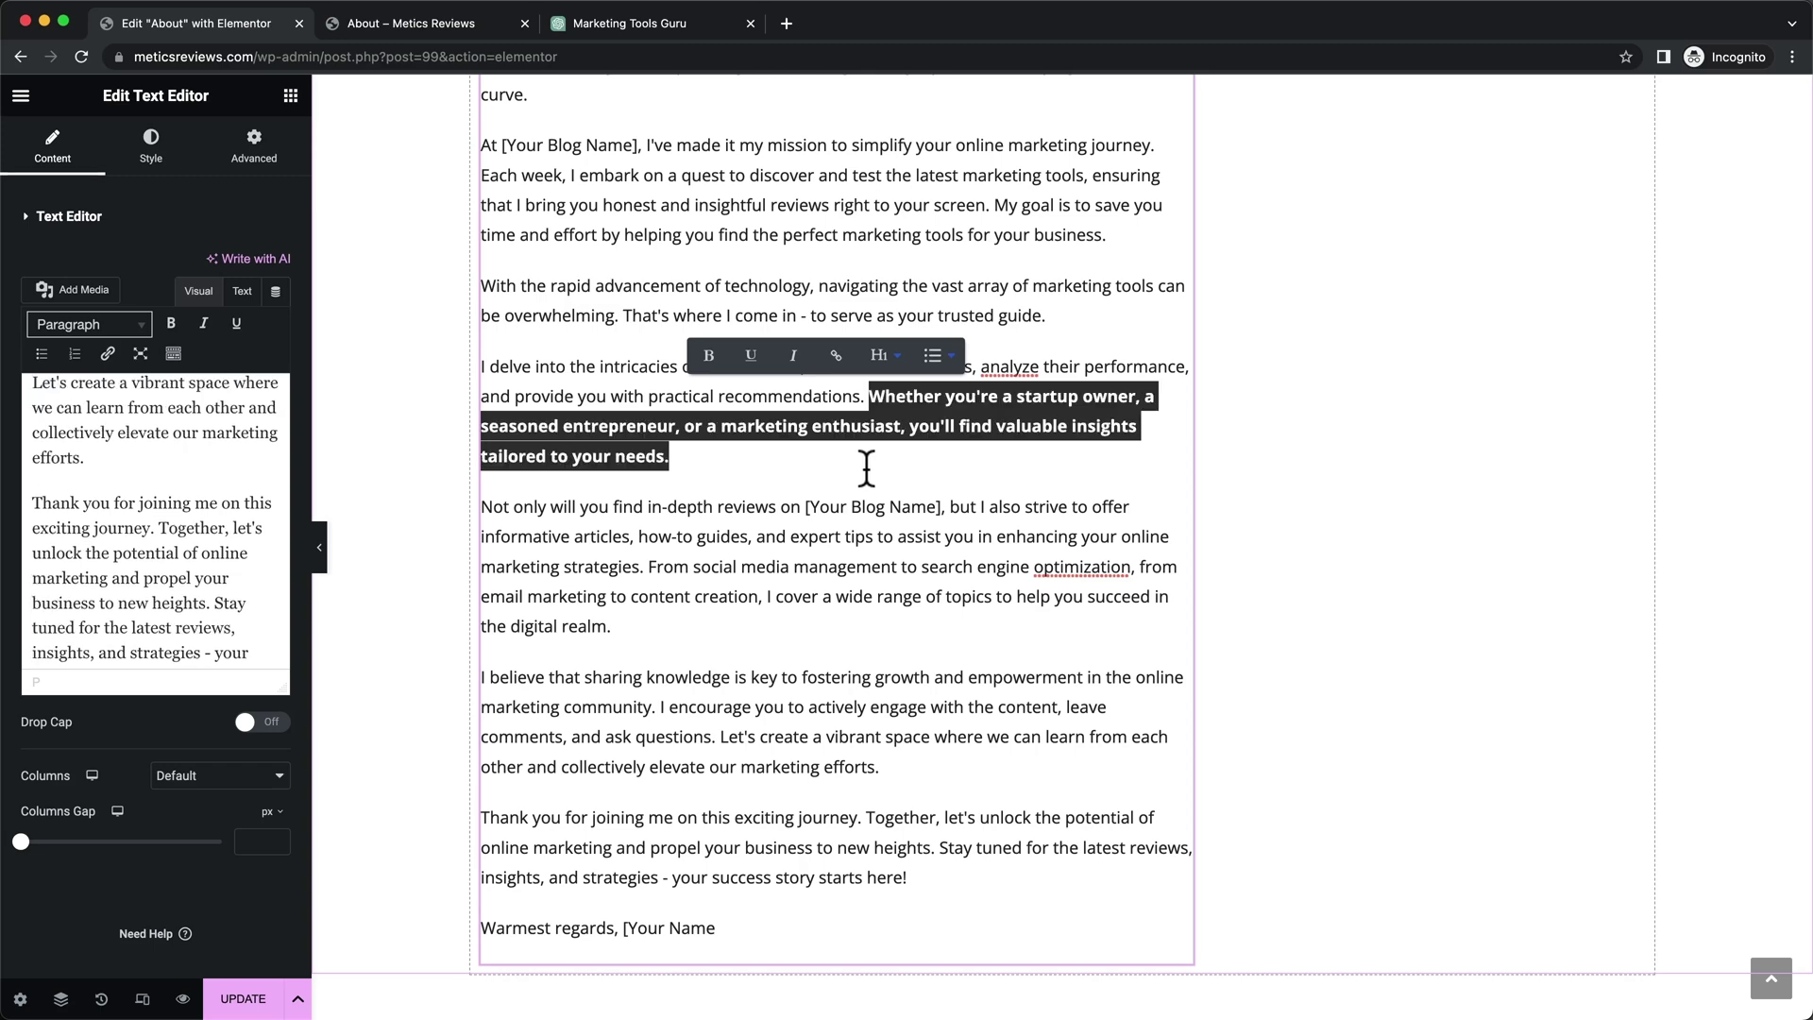
{"action": "left_click", "coordinate": [900, 507]}
Replace the name placeholder after "Warmest regards," with the author's full name
{"action": "scroll", "coordinate": [897, 477], "scroll_direction": "up", "scroll_amount": 5}
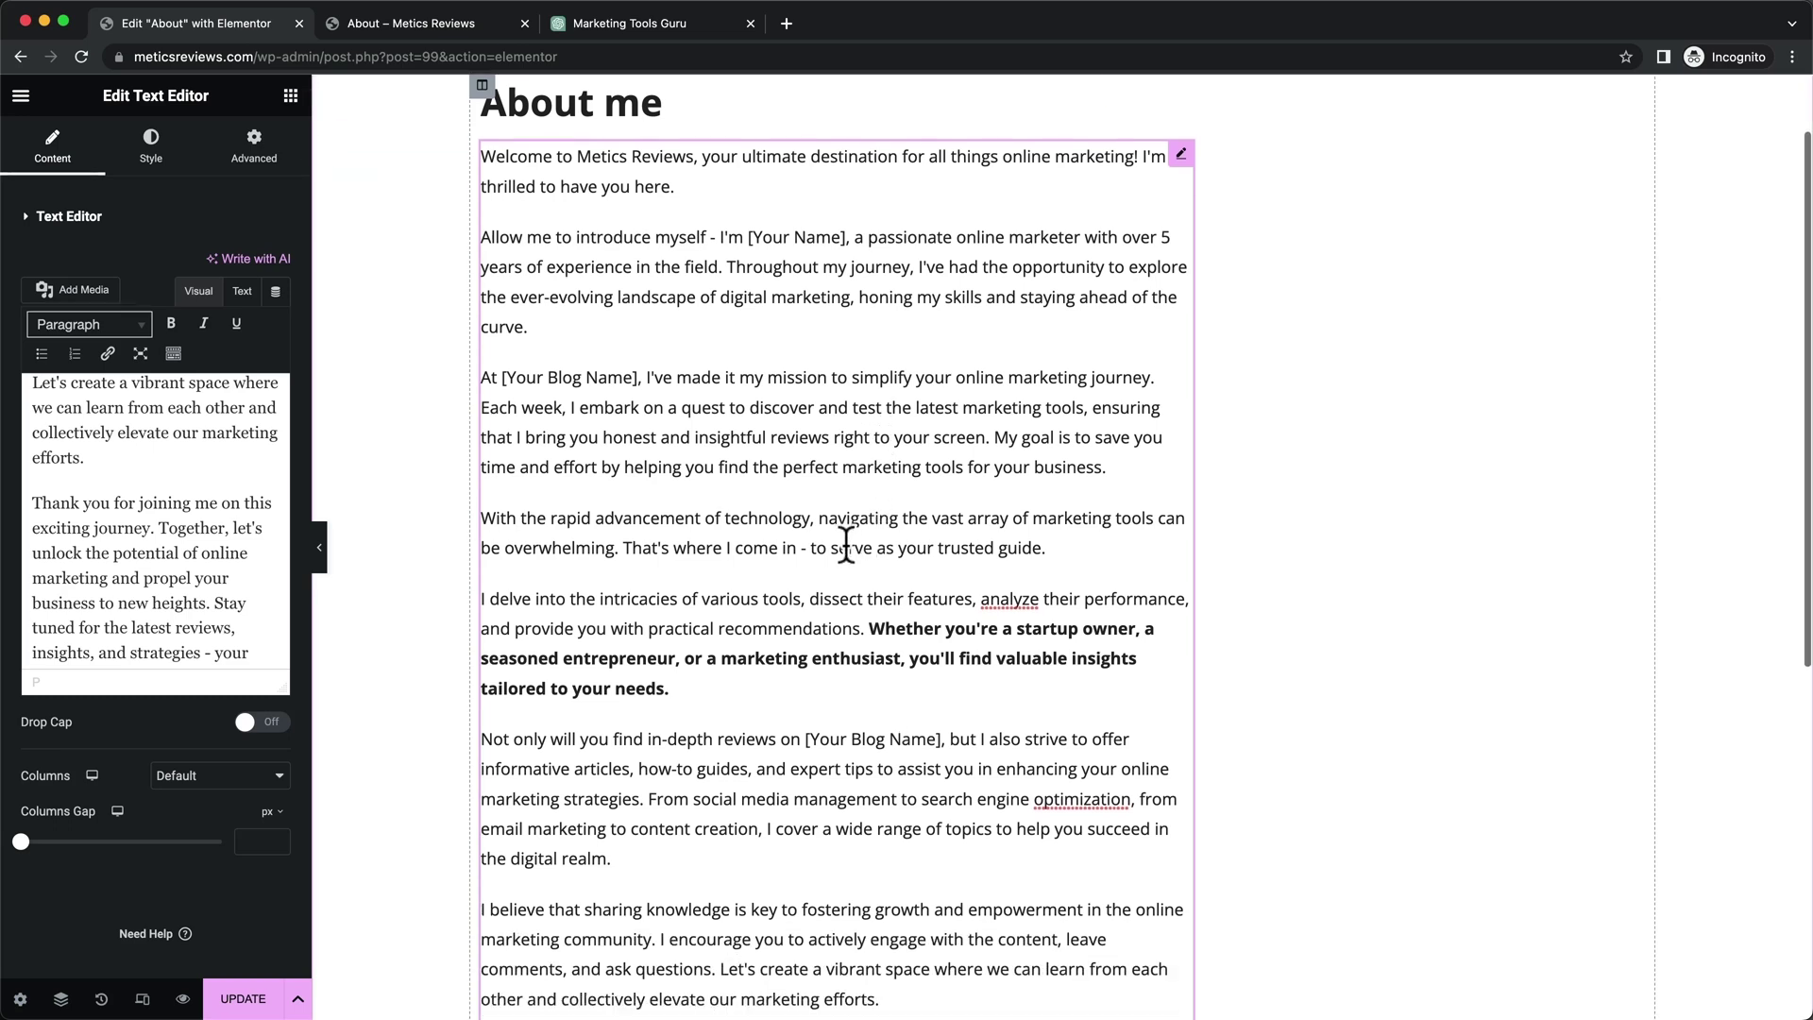
{"action": "scroll", "coordinate": [850, 546], "scroll_direction": "down", "scroll_amount": 4}
{"action": "scroll", "coordinate": [848, 552], "scroll_direction": "down", "scroll_amount": 3}
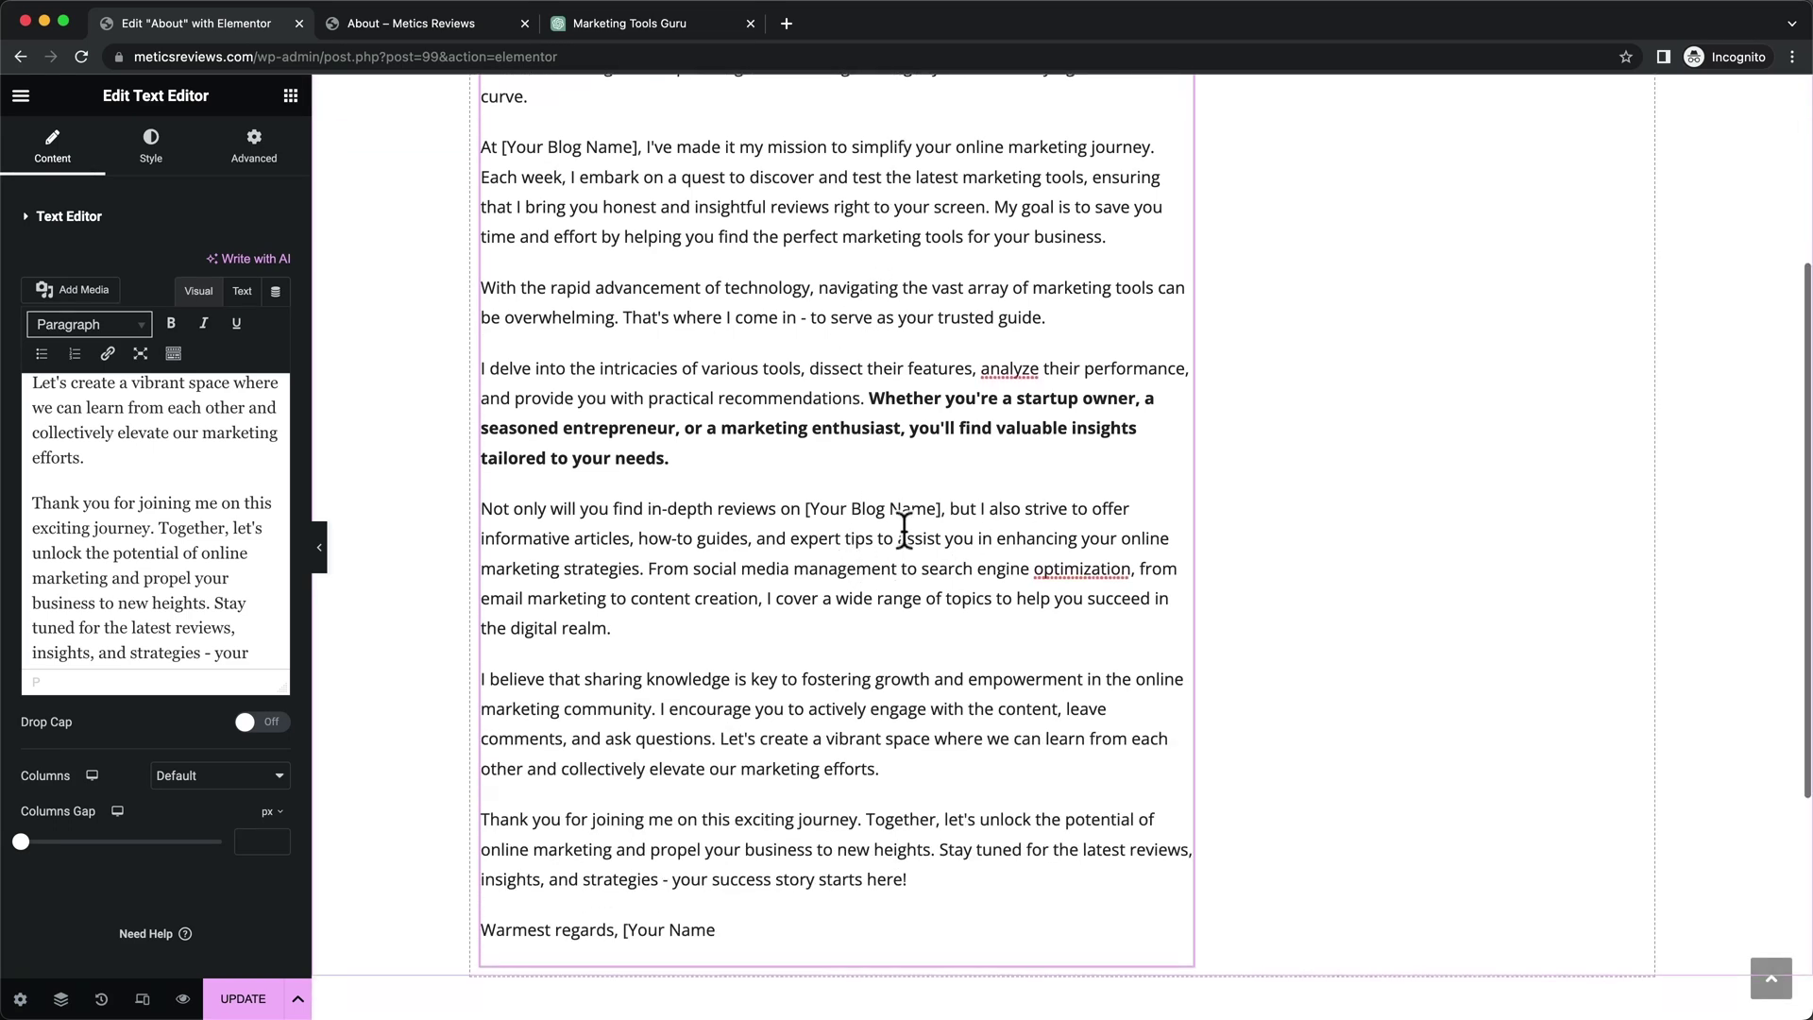
{"action": "scroll", "coordinate": [661, 793], "scroll_direction": "down", "scroll_amount": 1}
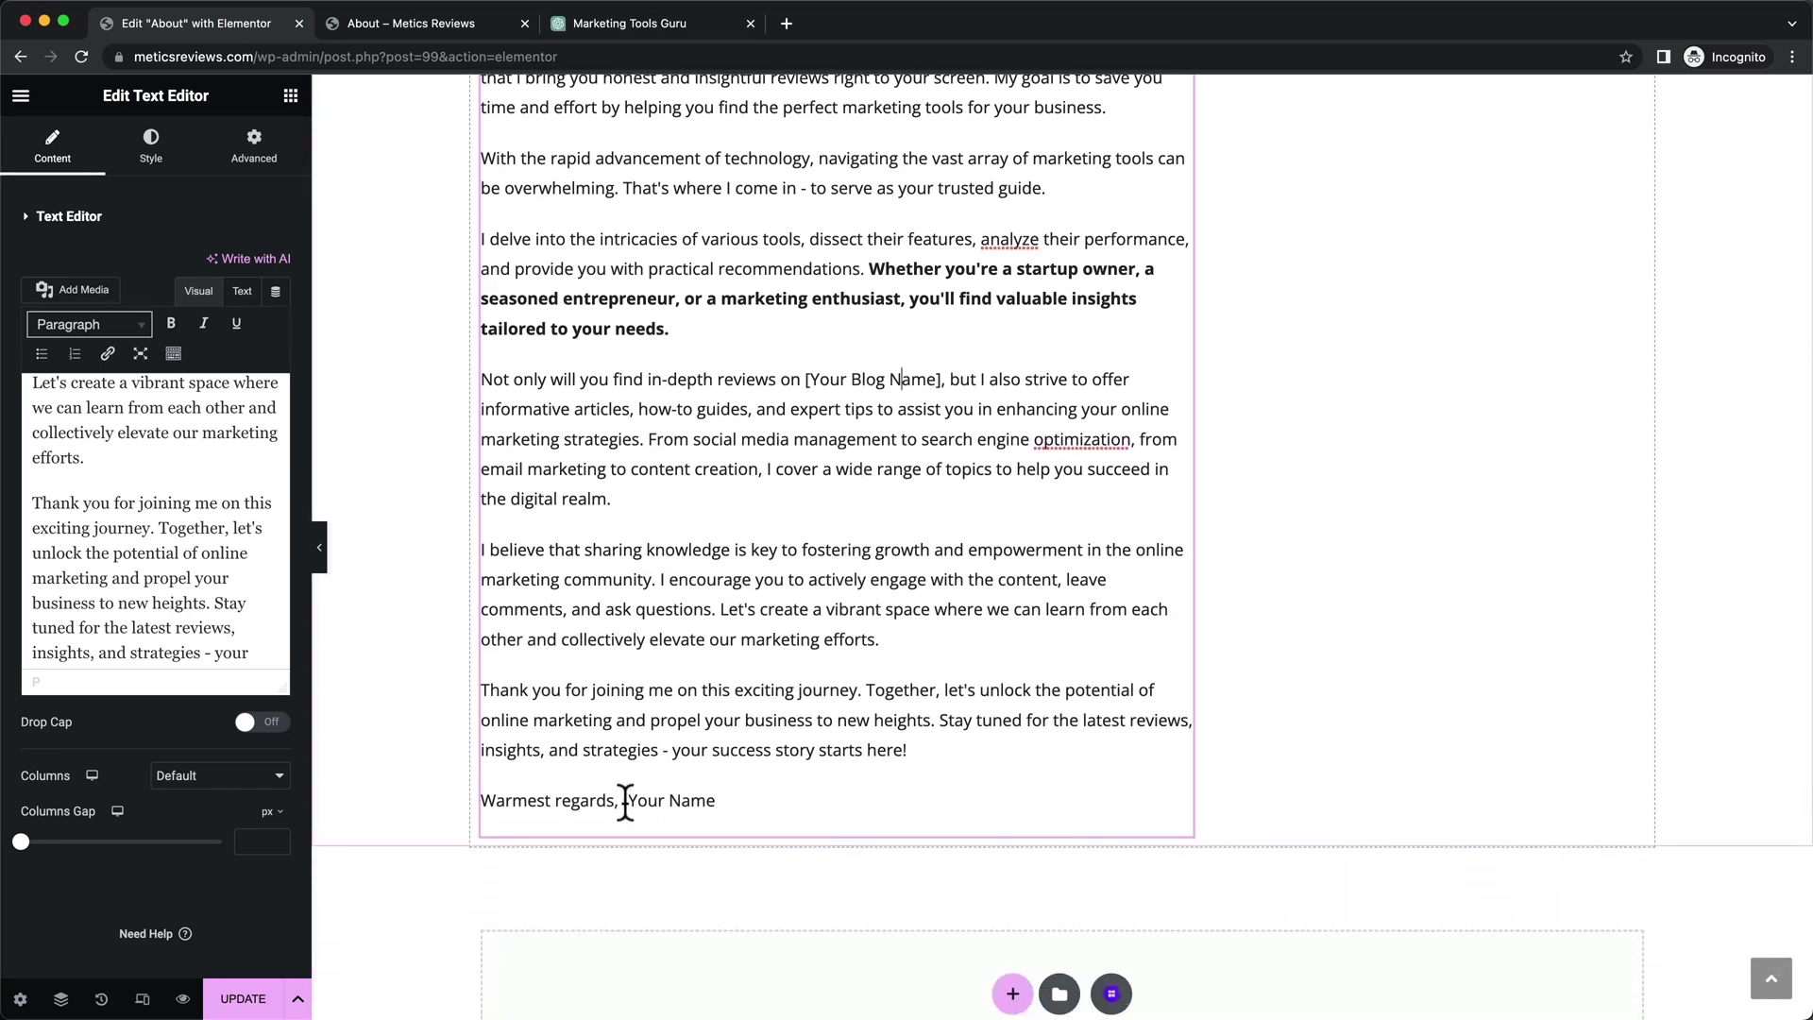
{"action": "left_click_drag", "start_coordinate": [624, 800], "coordinate": [733, 801]}
{"action": "type", "text": "Sam Smith"}
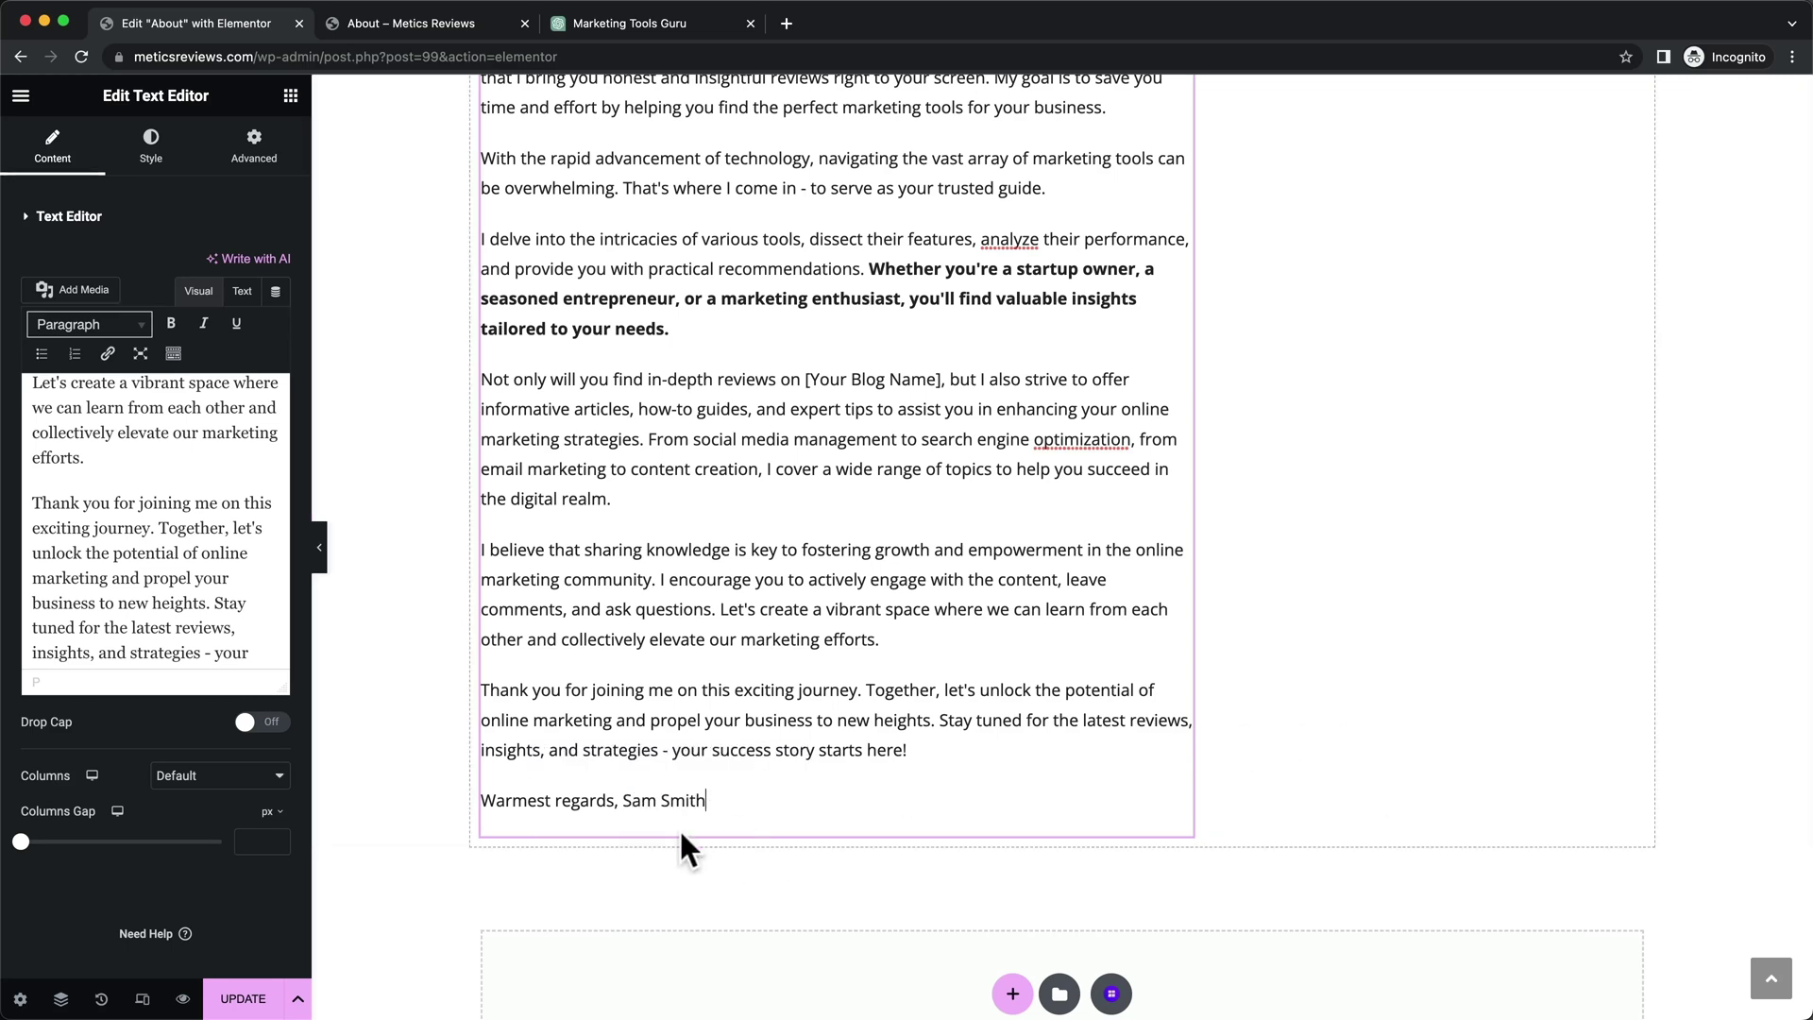
Add an Image widget below the biography text and fill it with the orange-background portrait from the media library
{"action": "left_click", "coordinate": [290, 97]}
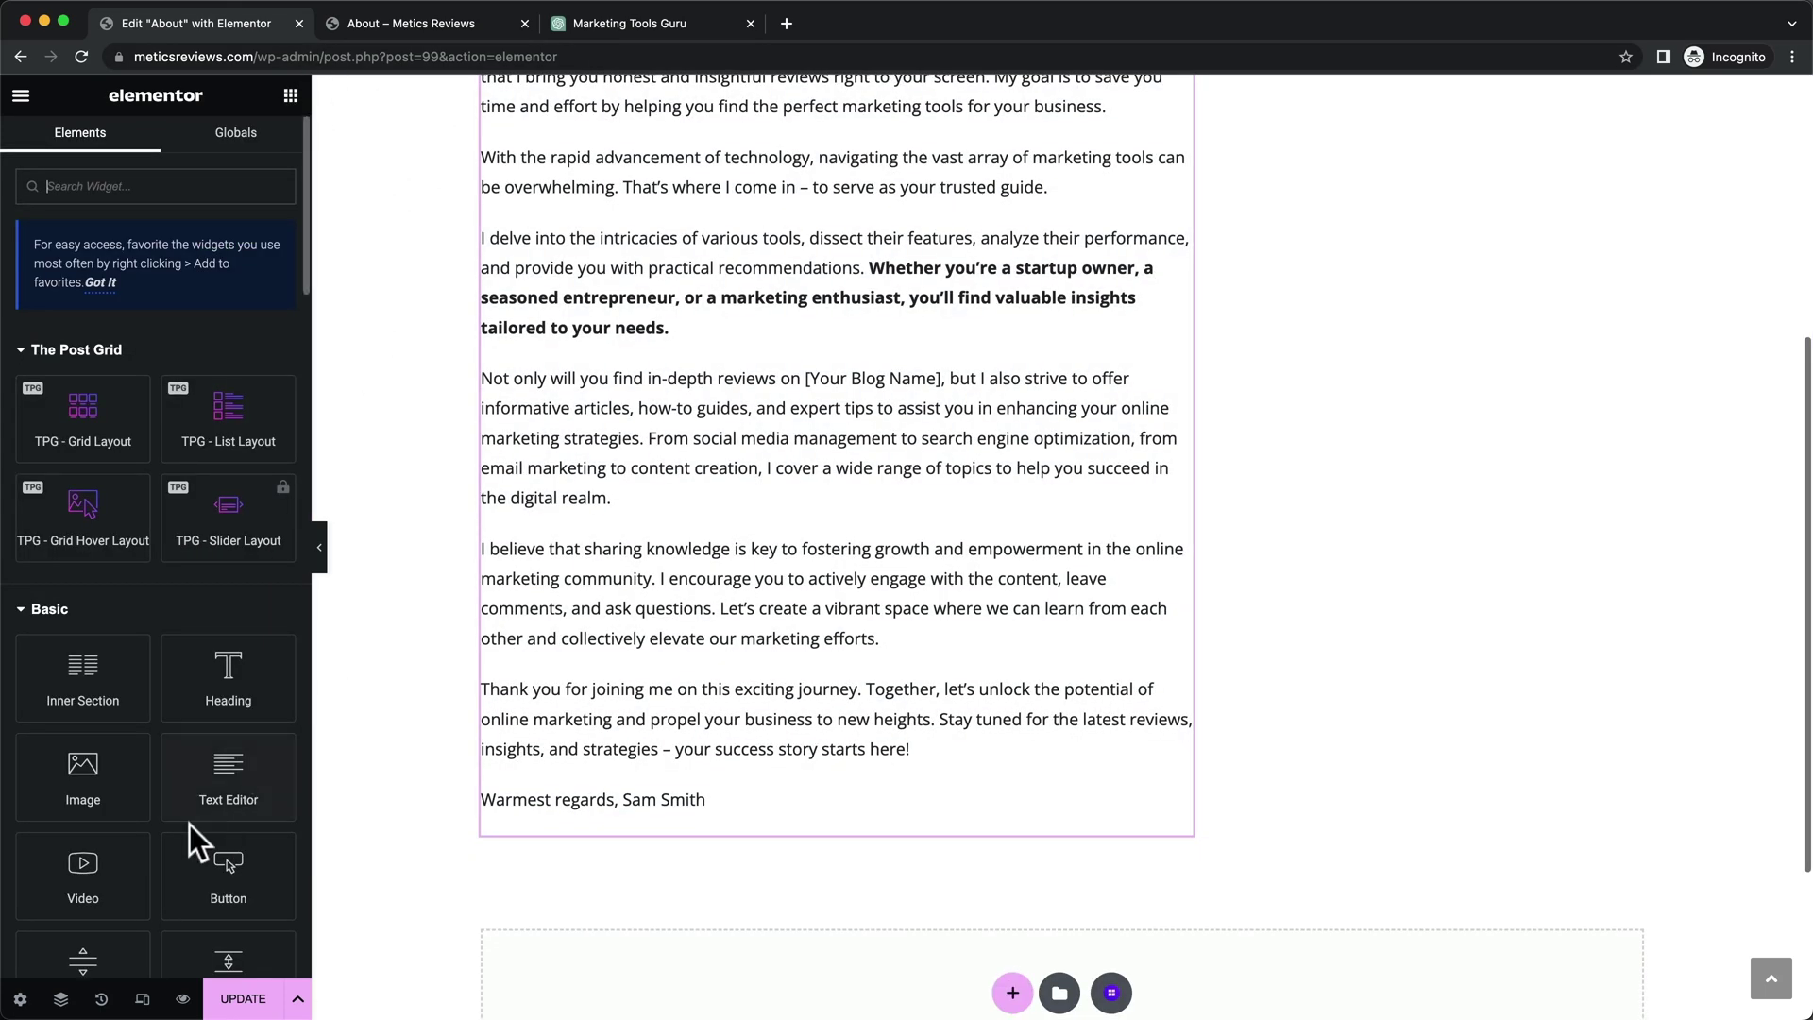
{"action": "left_click_drag", "start_coordinate": [122, 780], "coordinate": [614, 810]}
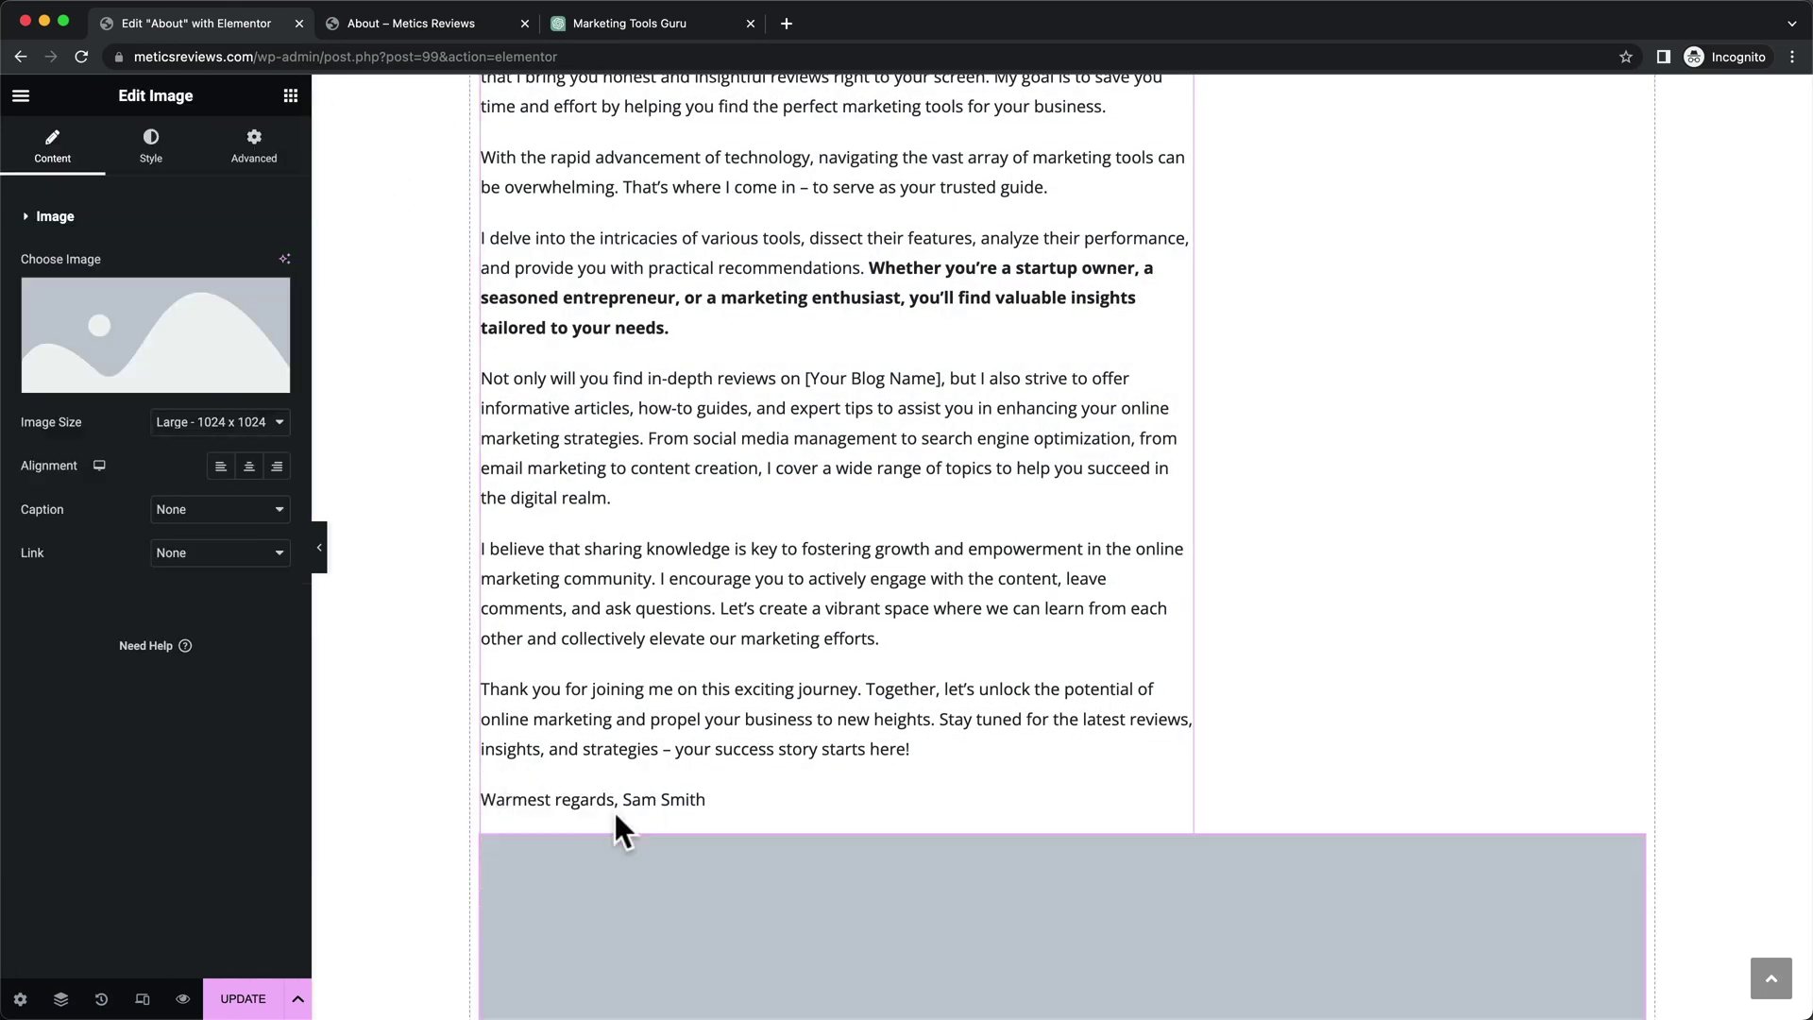
{"action": "left_click", "coordinate": [175, 324]}
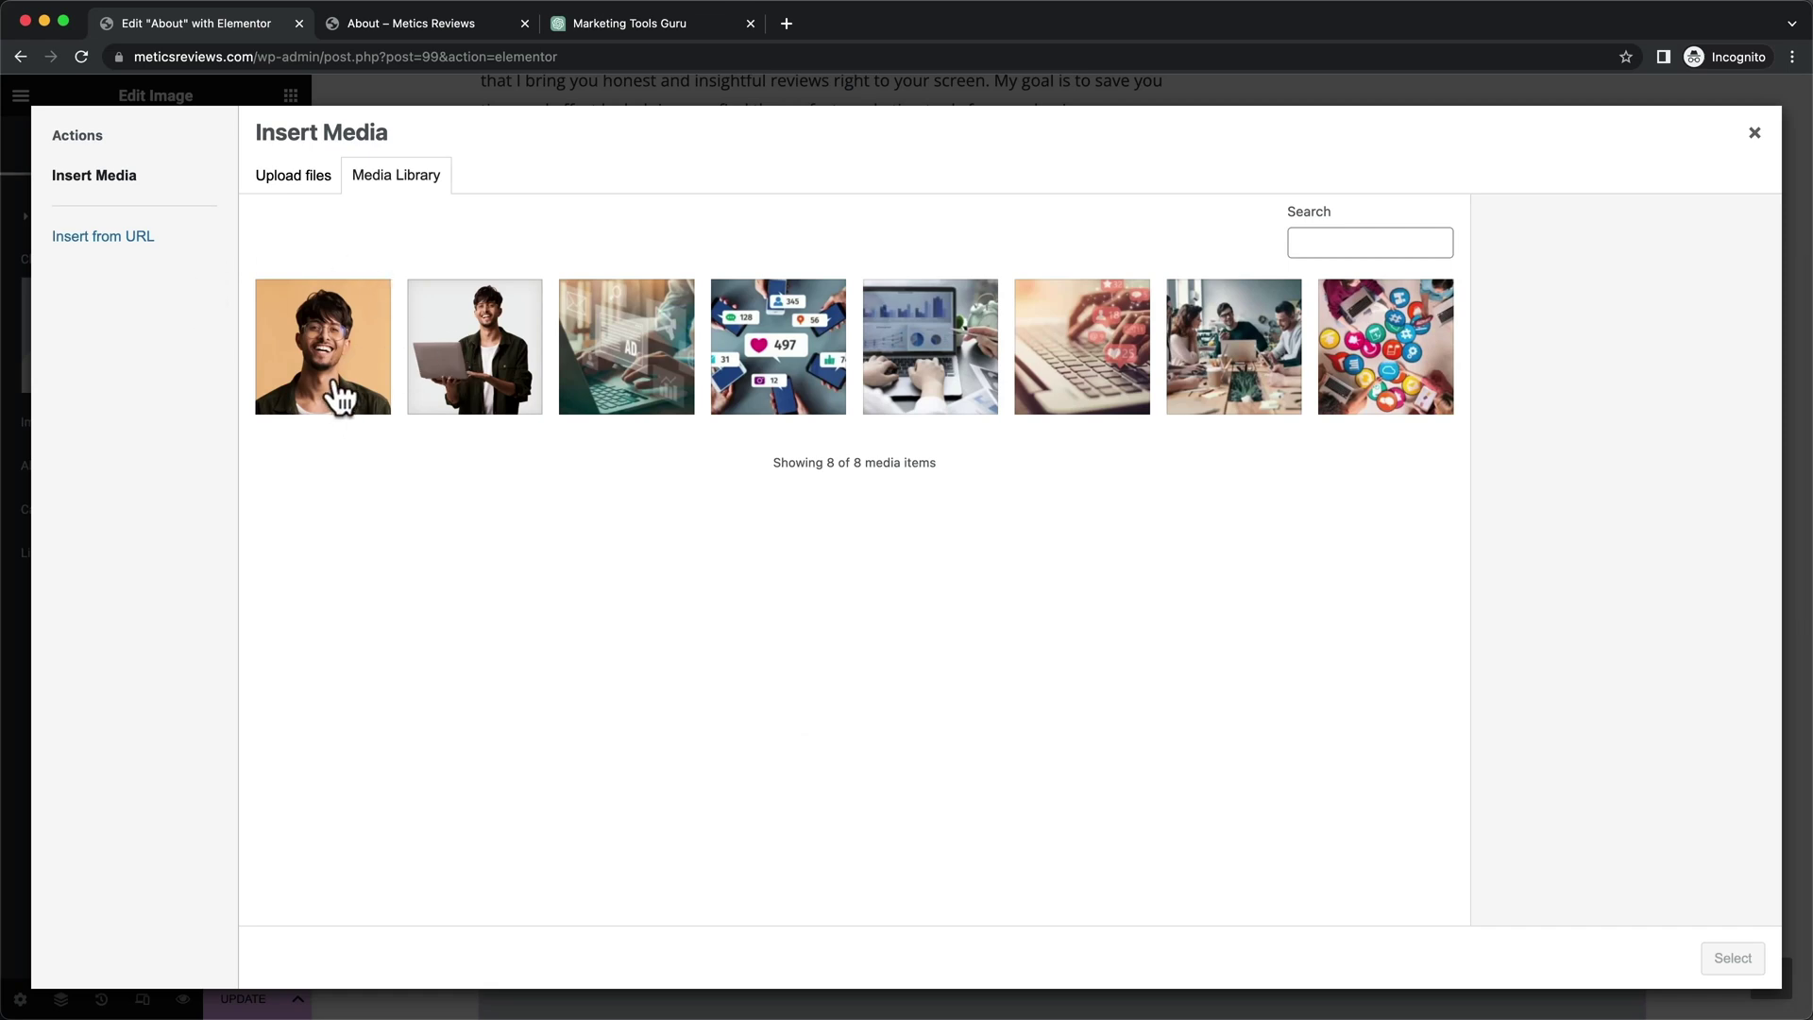
{"action": "left_click", "coordinate": [340, 391]}
{"action": "left_click", "coordinate": [1734, 962]}
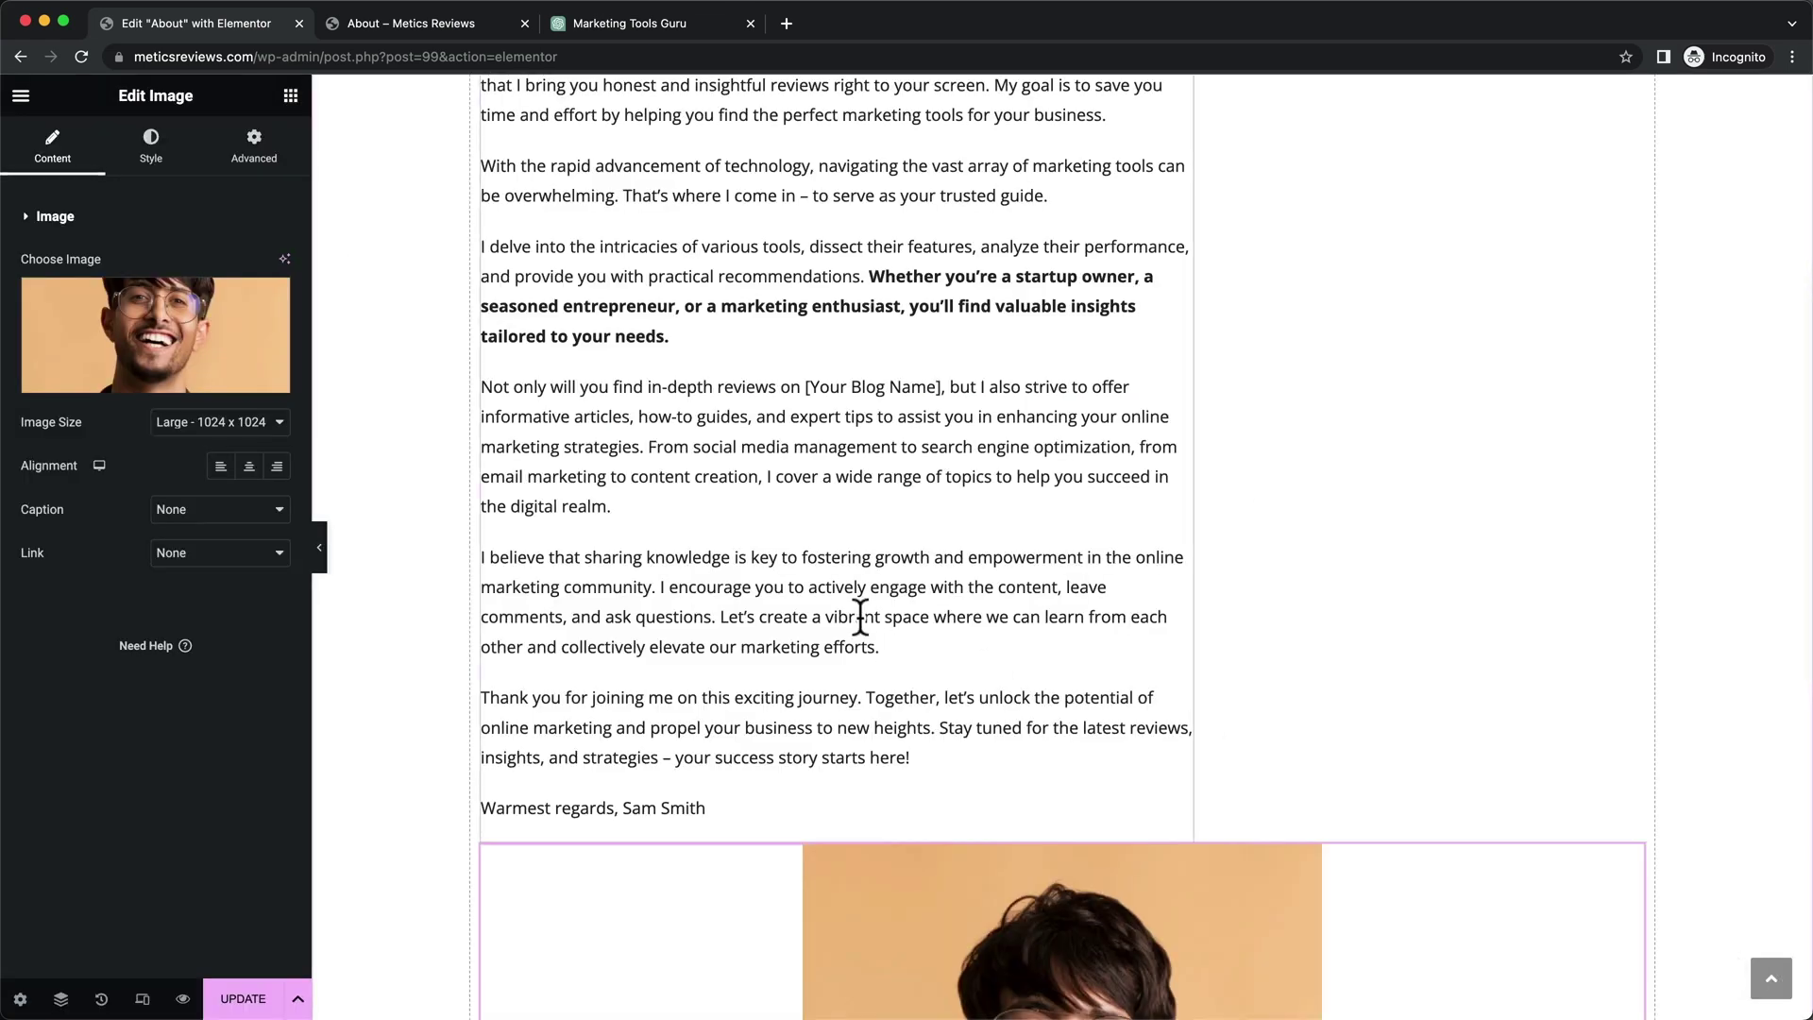
{"action": "scroll", "coordinate": [859, 618], "scroll_direction": "down", "scroll_amount": 5}
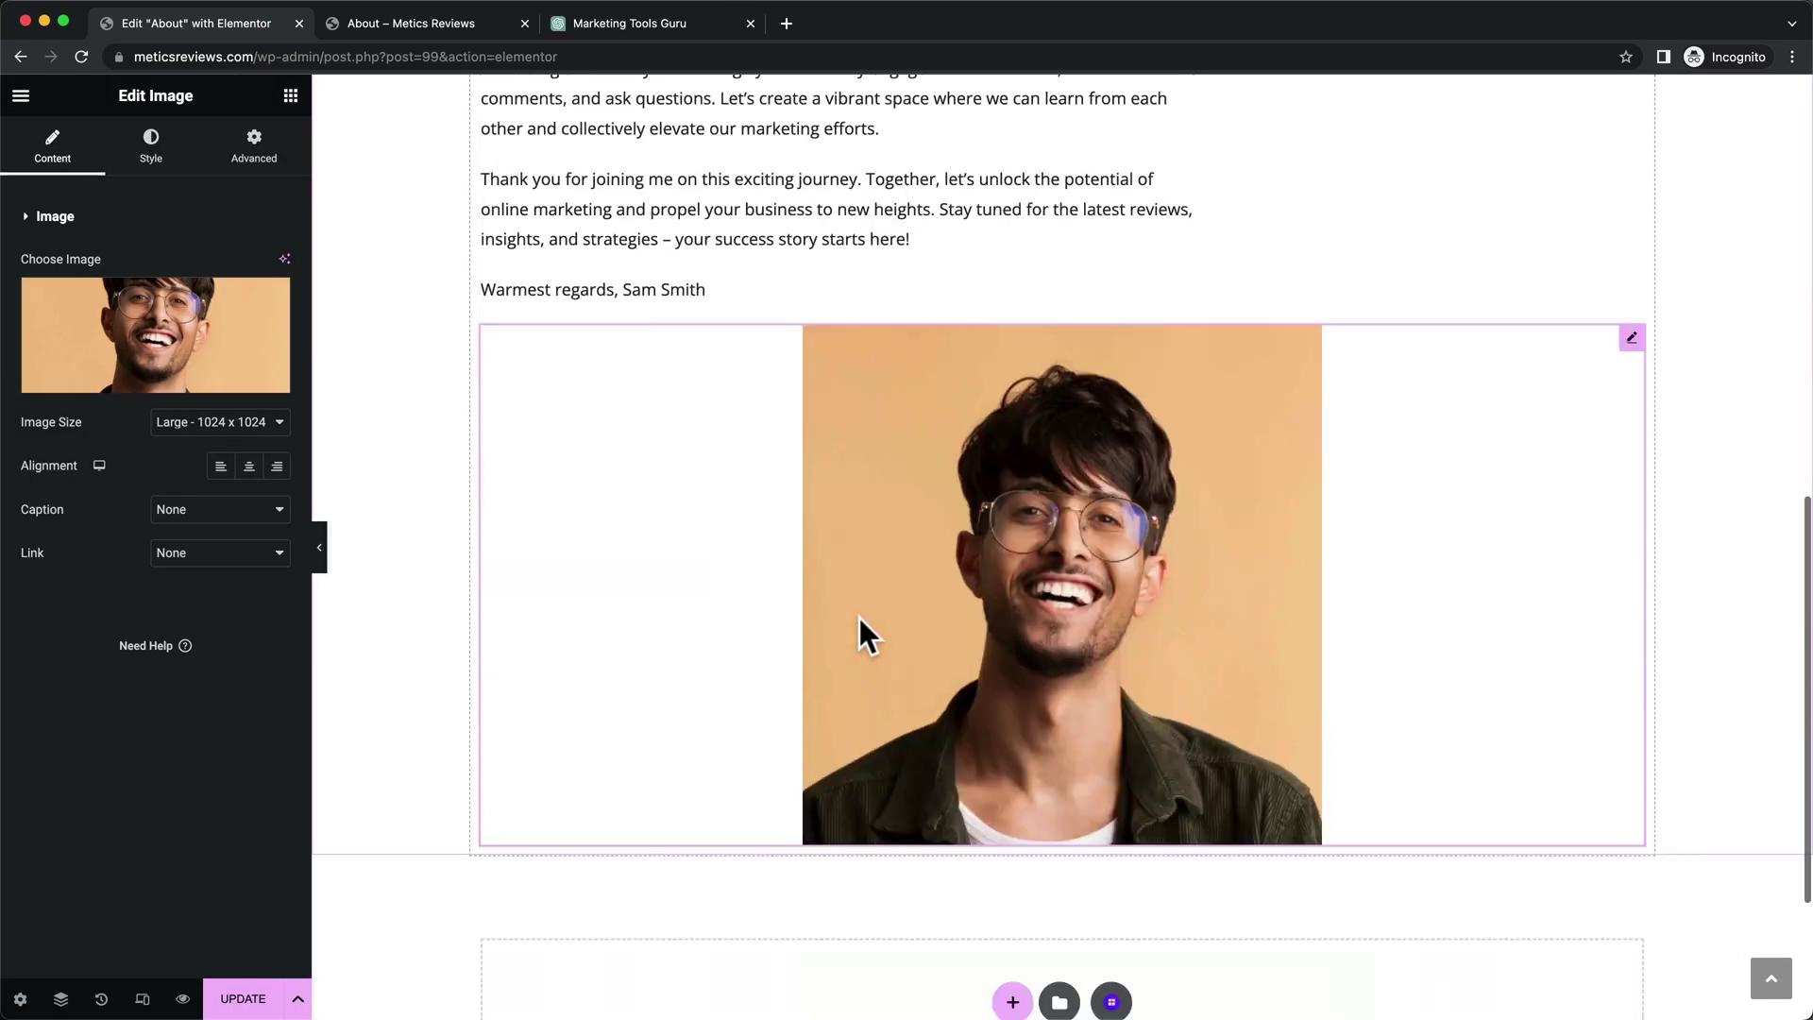
Left-align the portrait, set its width to 13%, and round it with a border radius of 83 px on all corners
{"action": "left_click", "coordinate": [221, 469]}
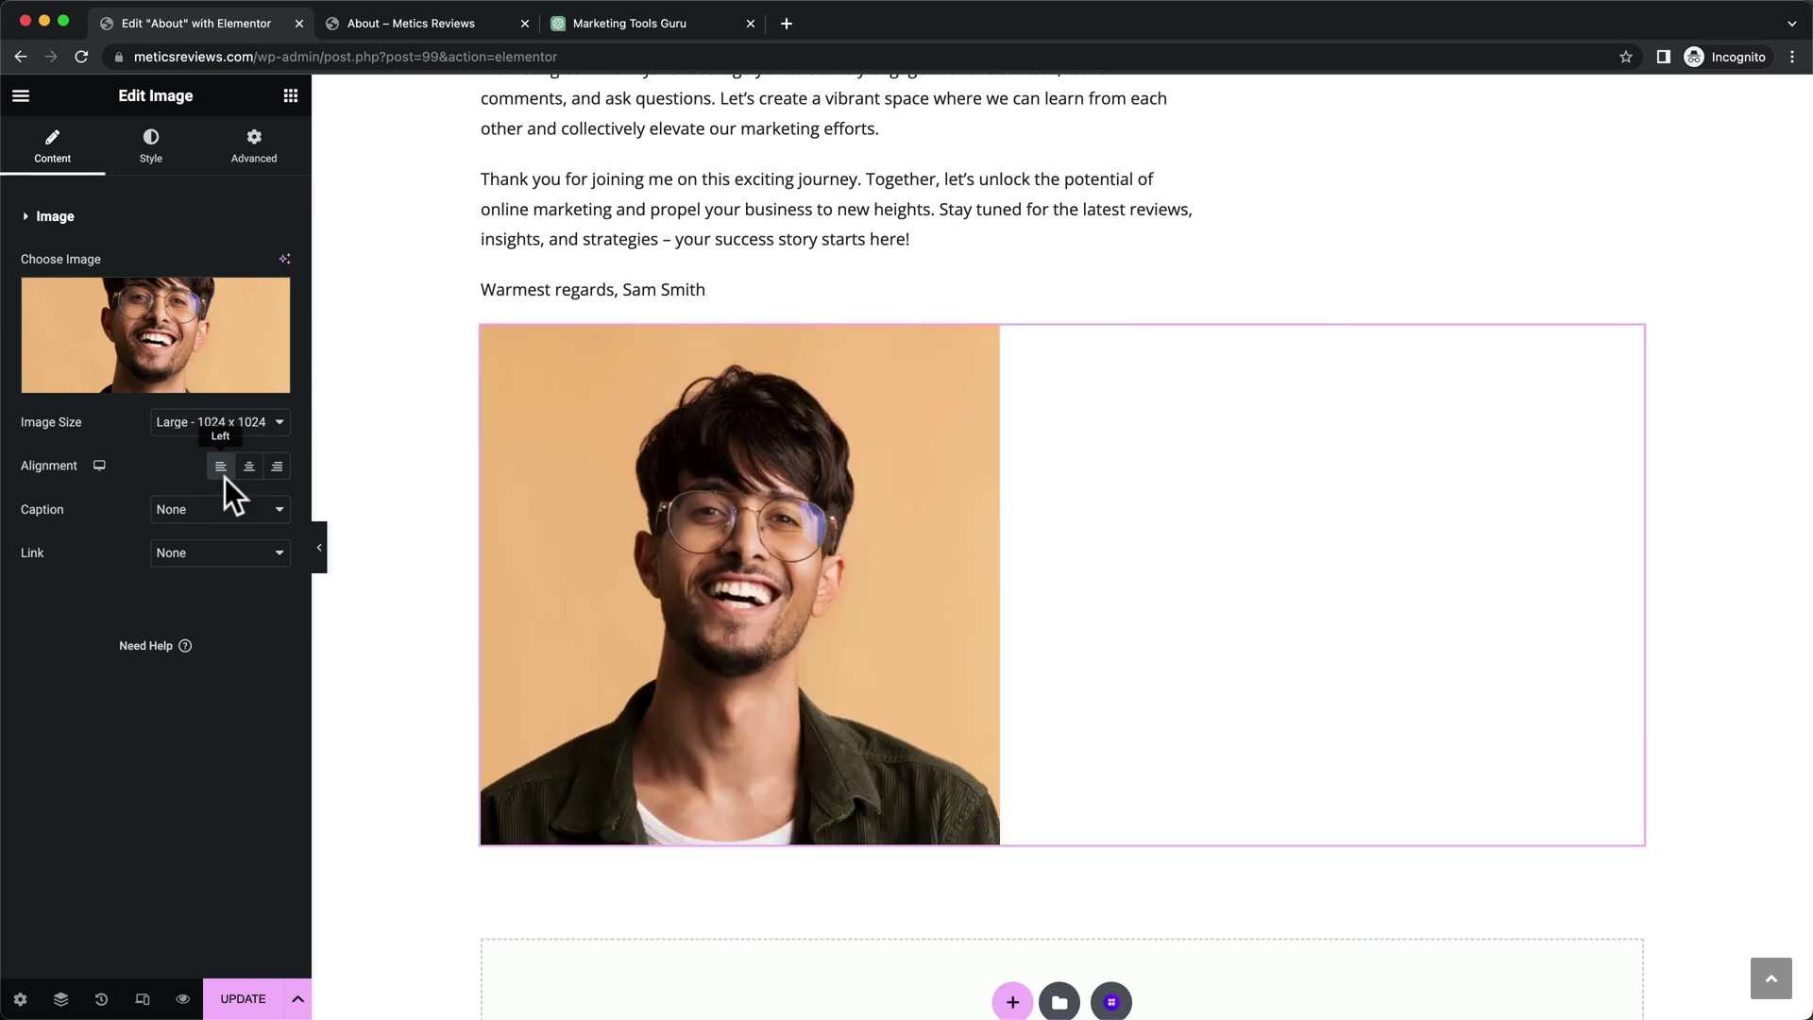
{"action": "left_click", "coordinate": [153, 178]}
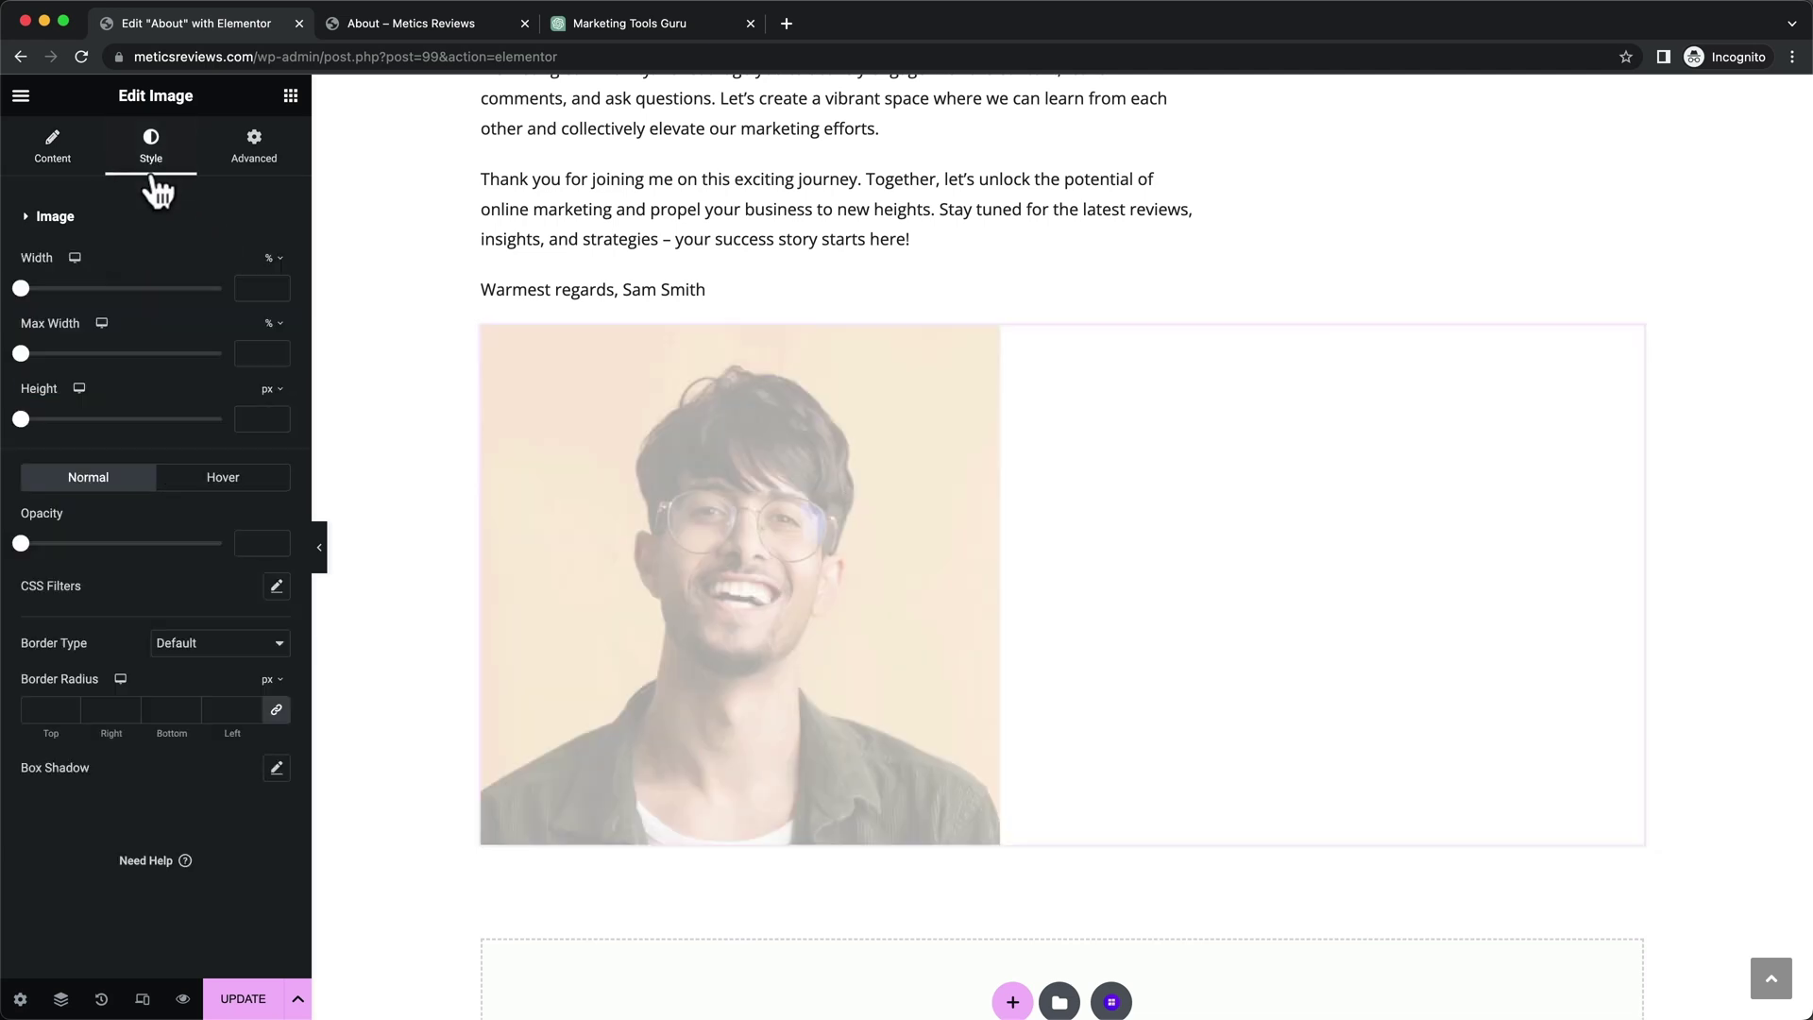
{"action": "left_click_drag", "start_coordinate": [20, 288], "coordinate": [44, 288]}
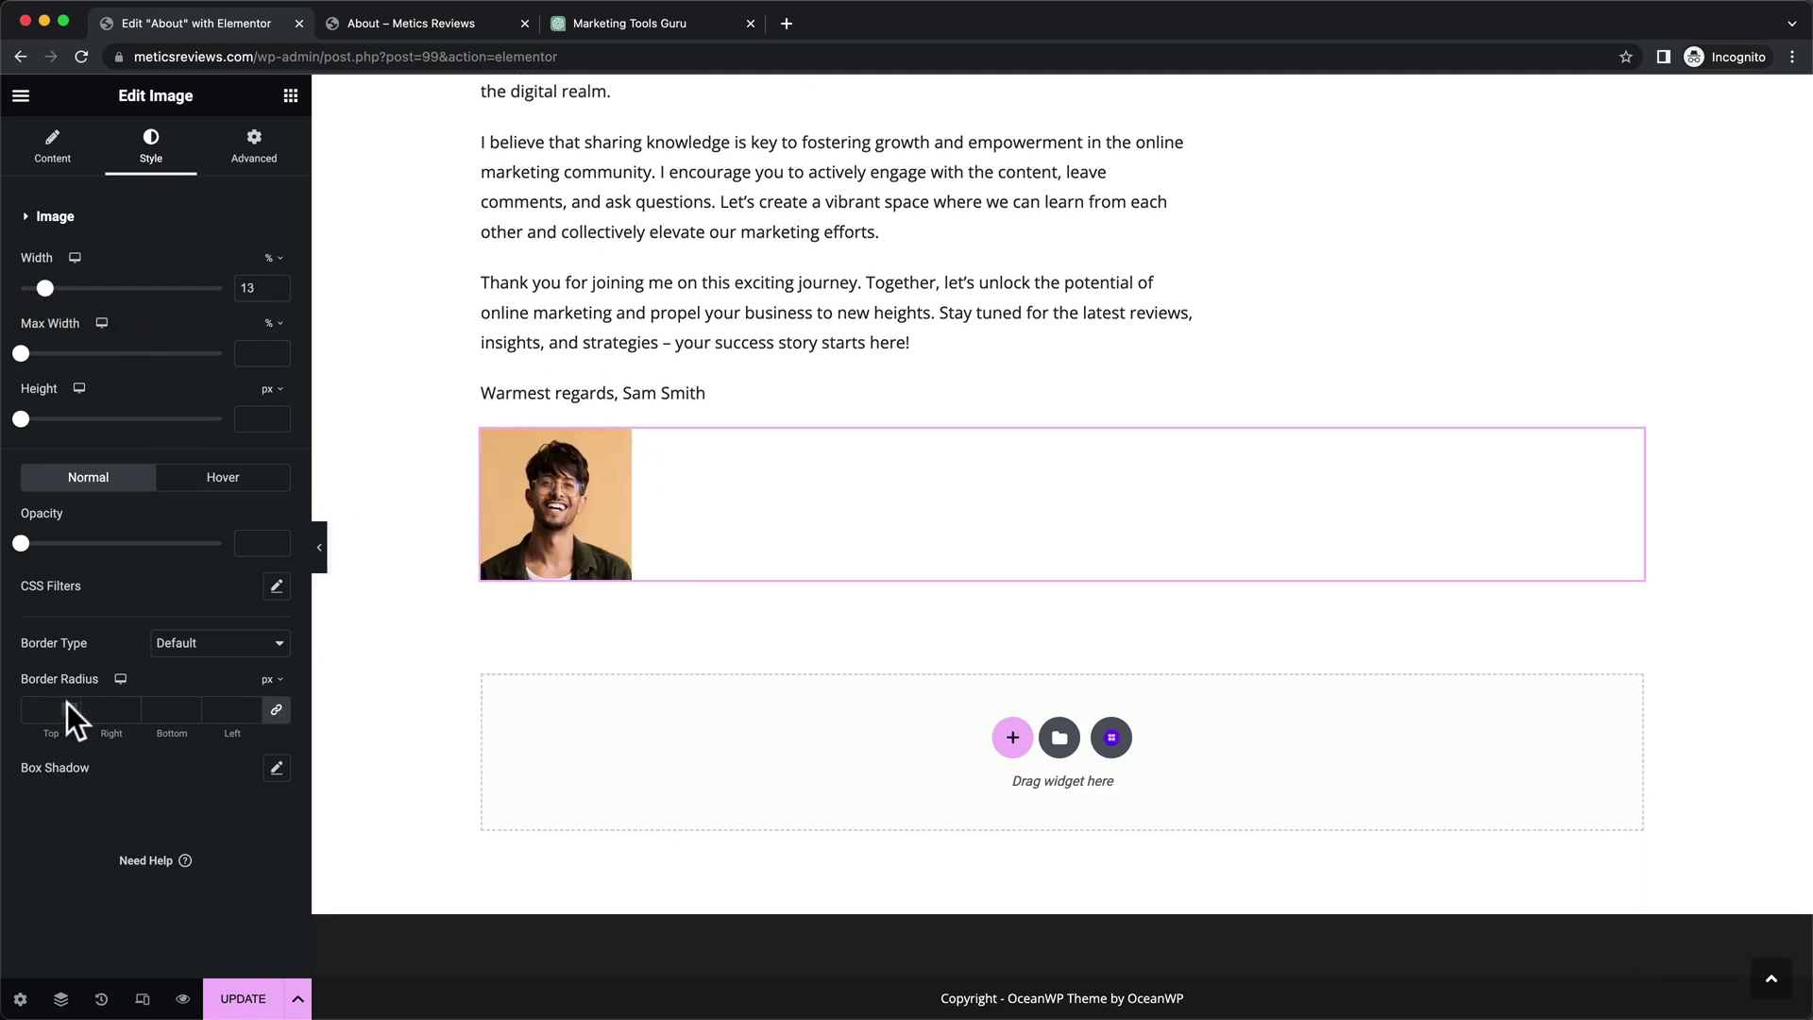
{"action": "left_click_drag", "start_coordinate": [68, 702], "coordinate": [68, 704]}
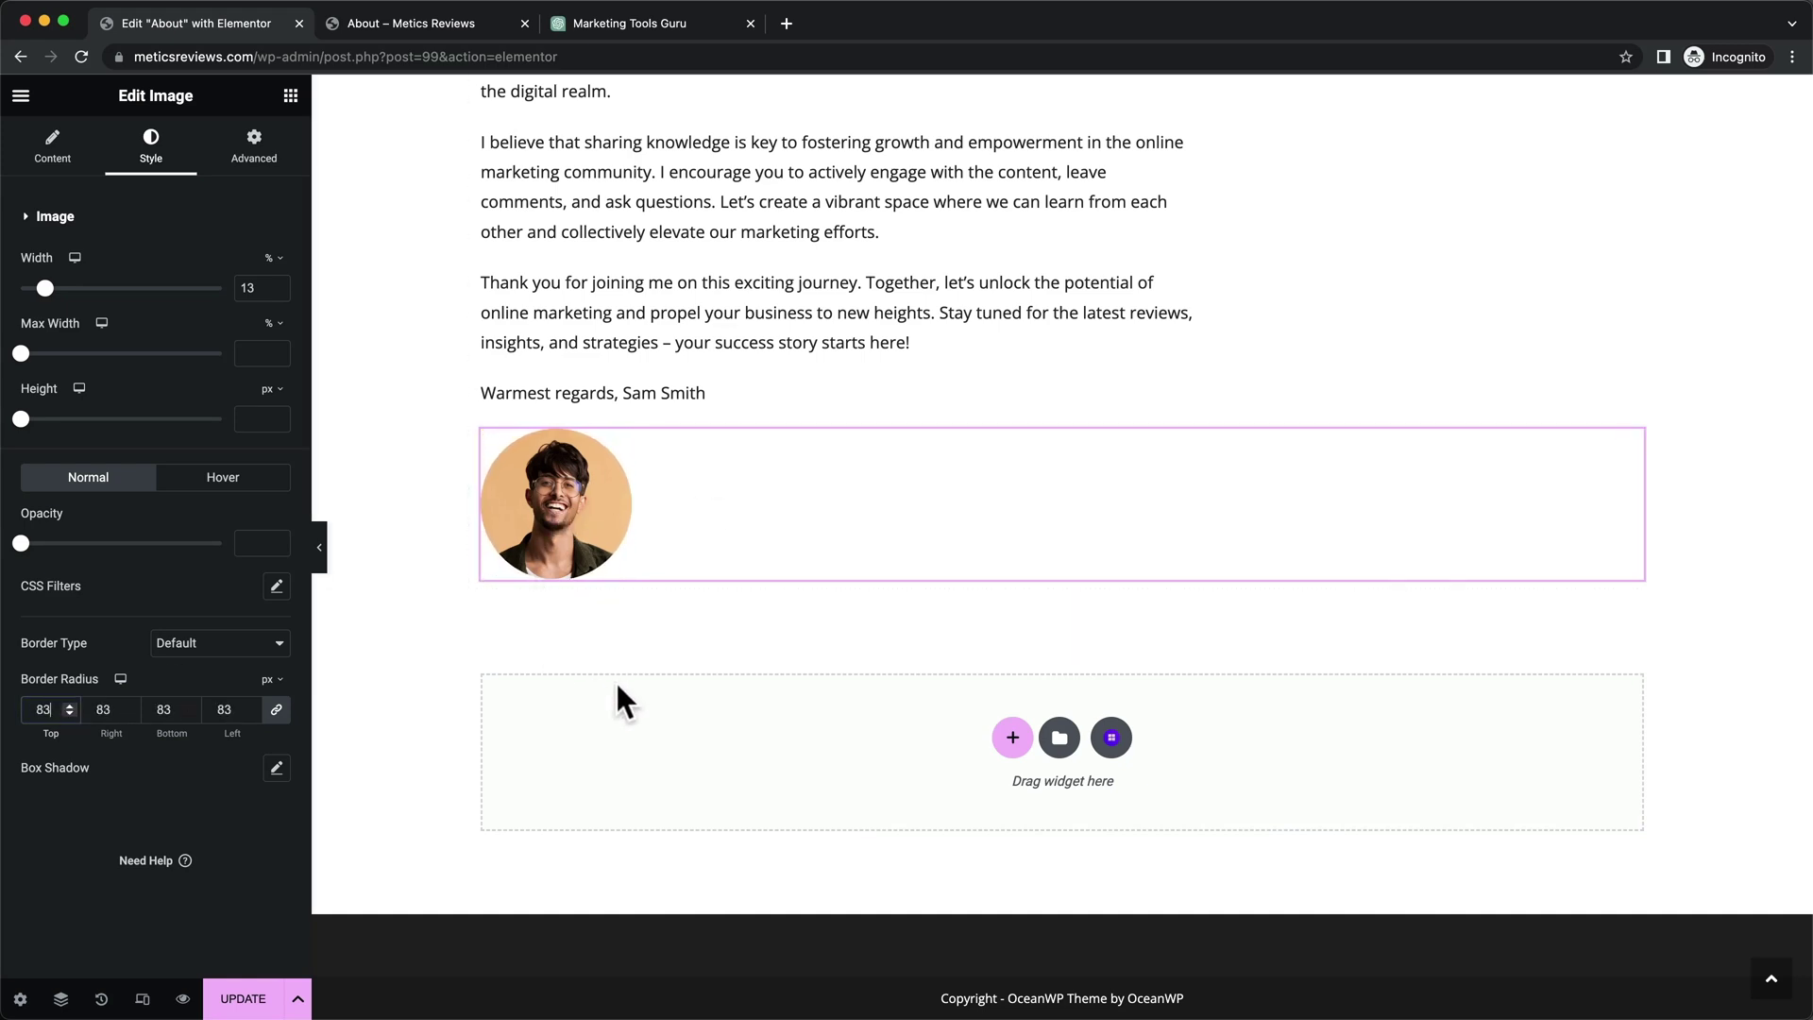
Unlink the About me section's margin values and set its top margin to 30 px and bottom margin to 100 px
{"action": "scroll", "coordinate": [653, 643], "scroll_direction": "up", "scroll_amount": 8}
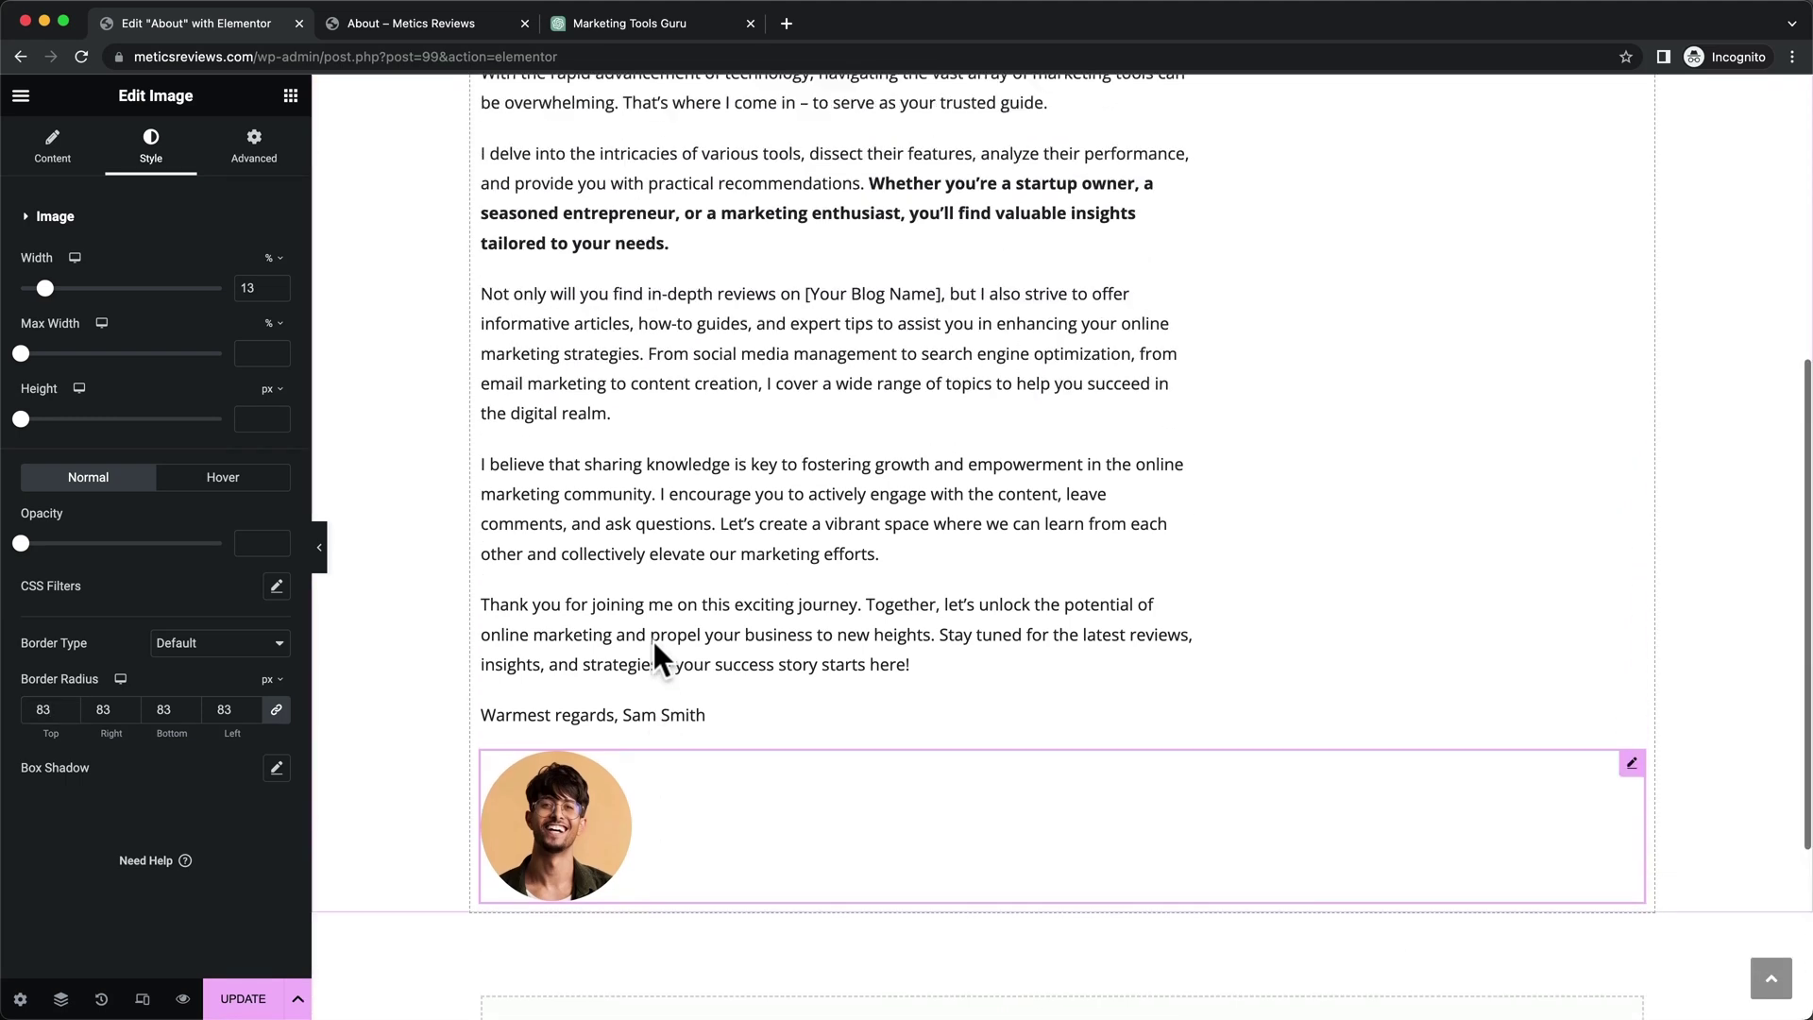
{"action": "scroll", "coordinate": [654, 642], "scroll_direction": "up", "scroll_amount": 2}
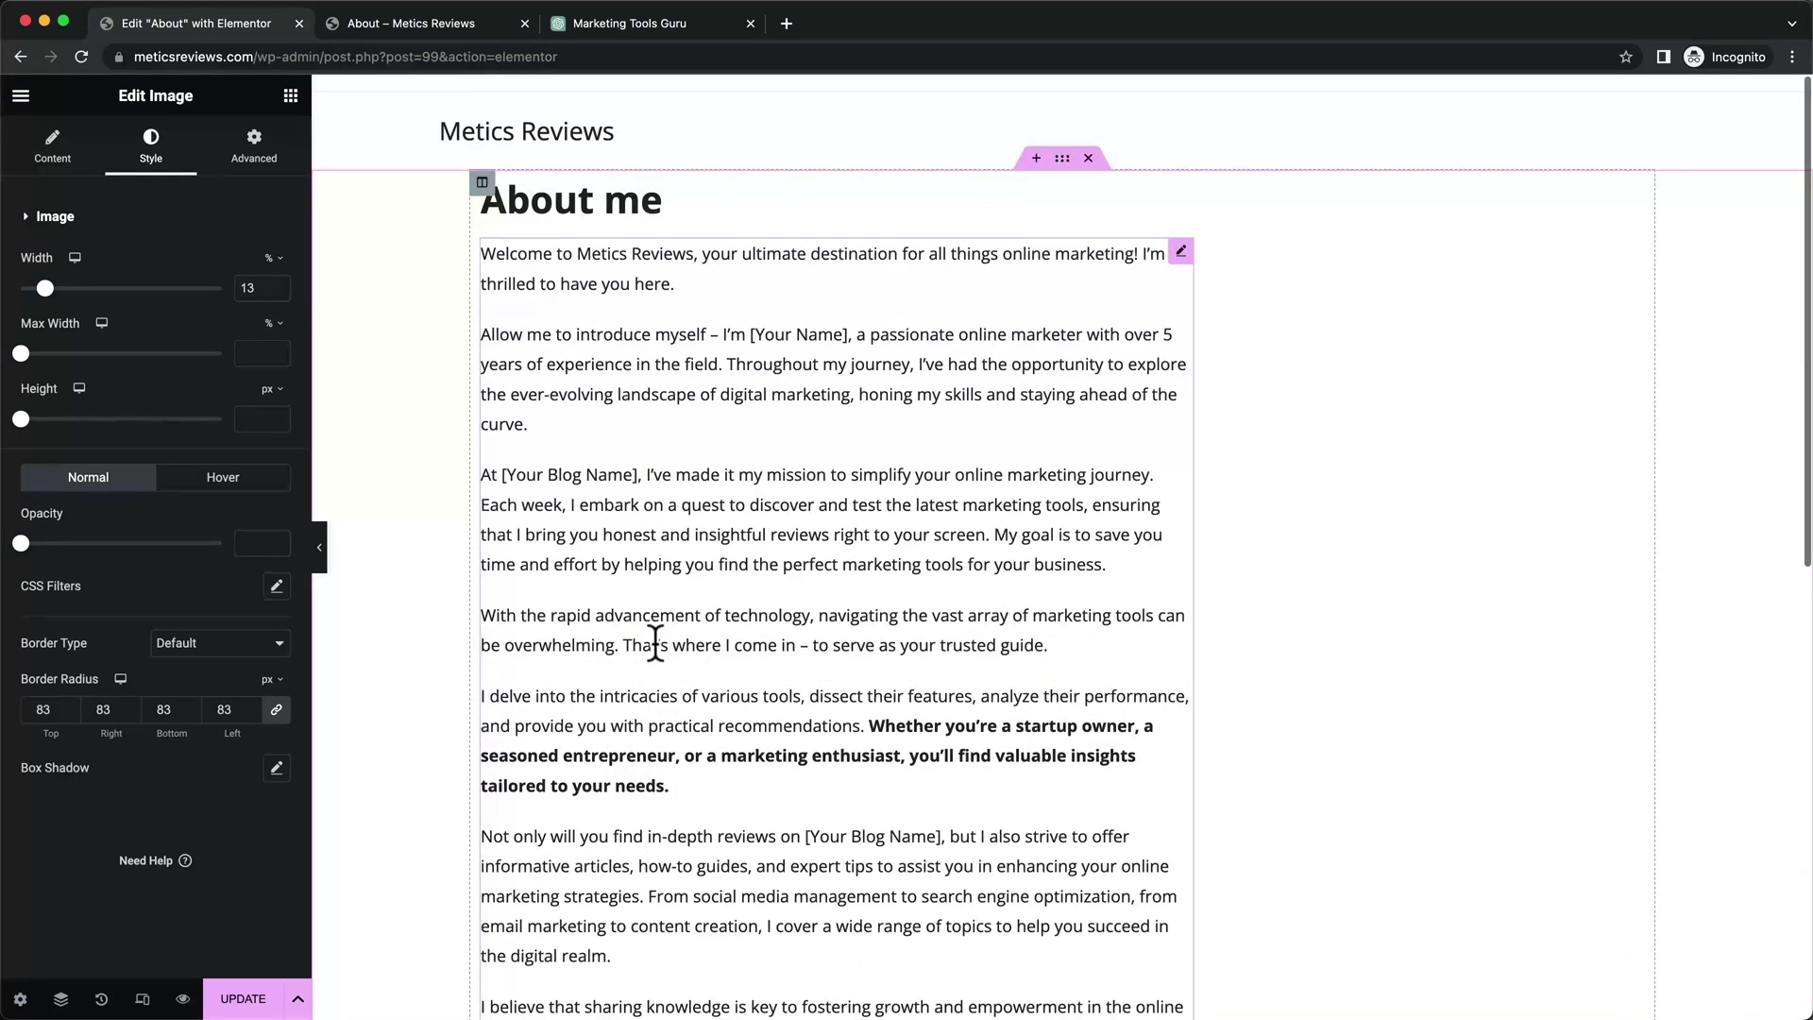
{"action": "left_click", "coordinate": [1063, 162]}
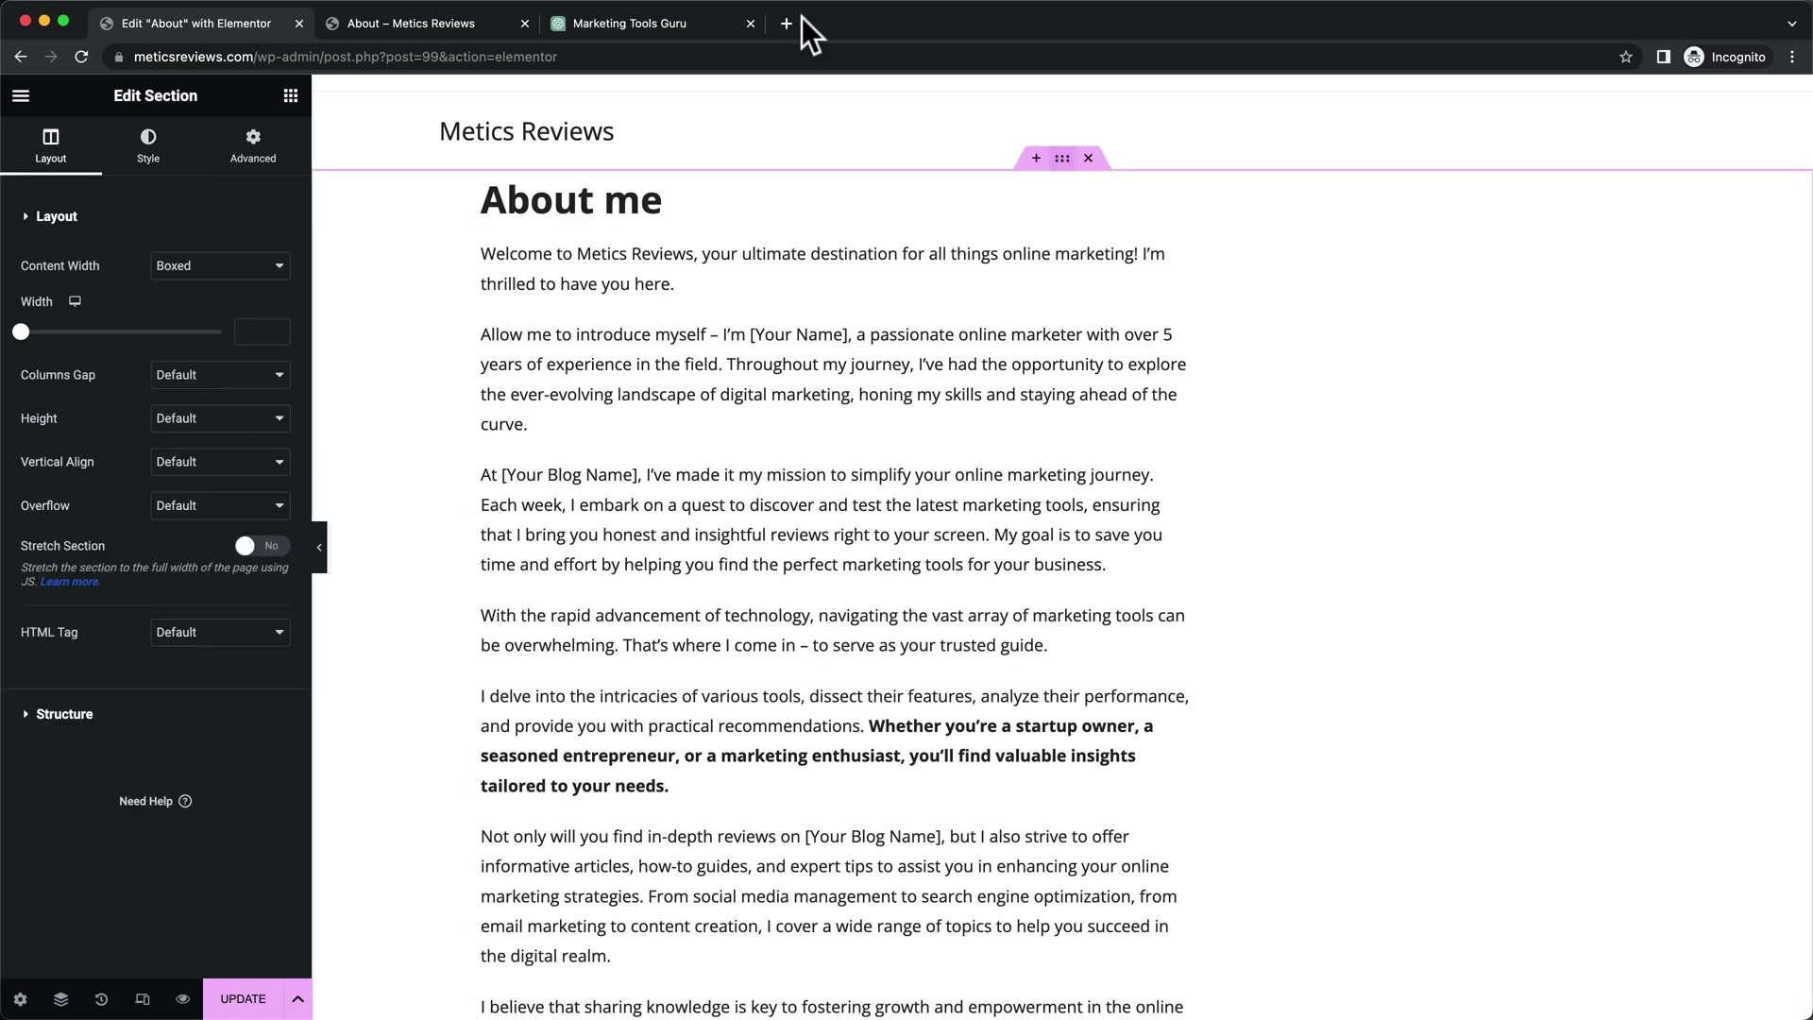
{"action": "left_click", "coordinate": [253, 162]}
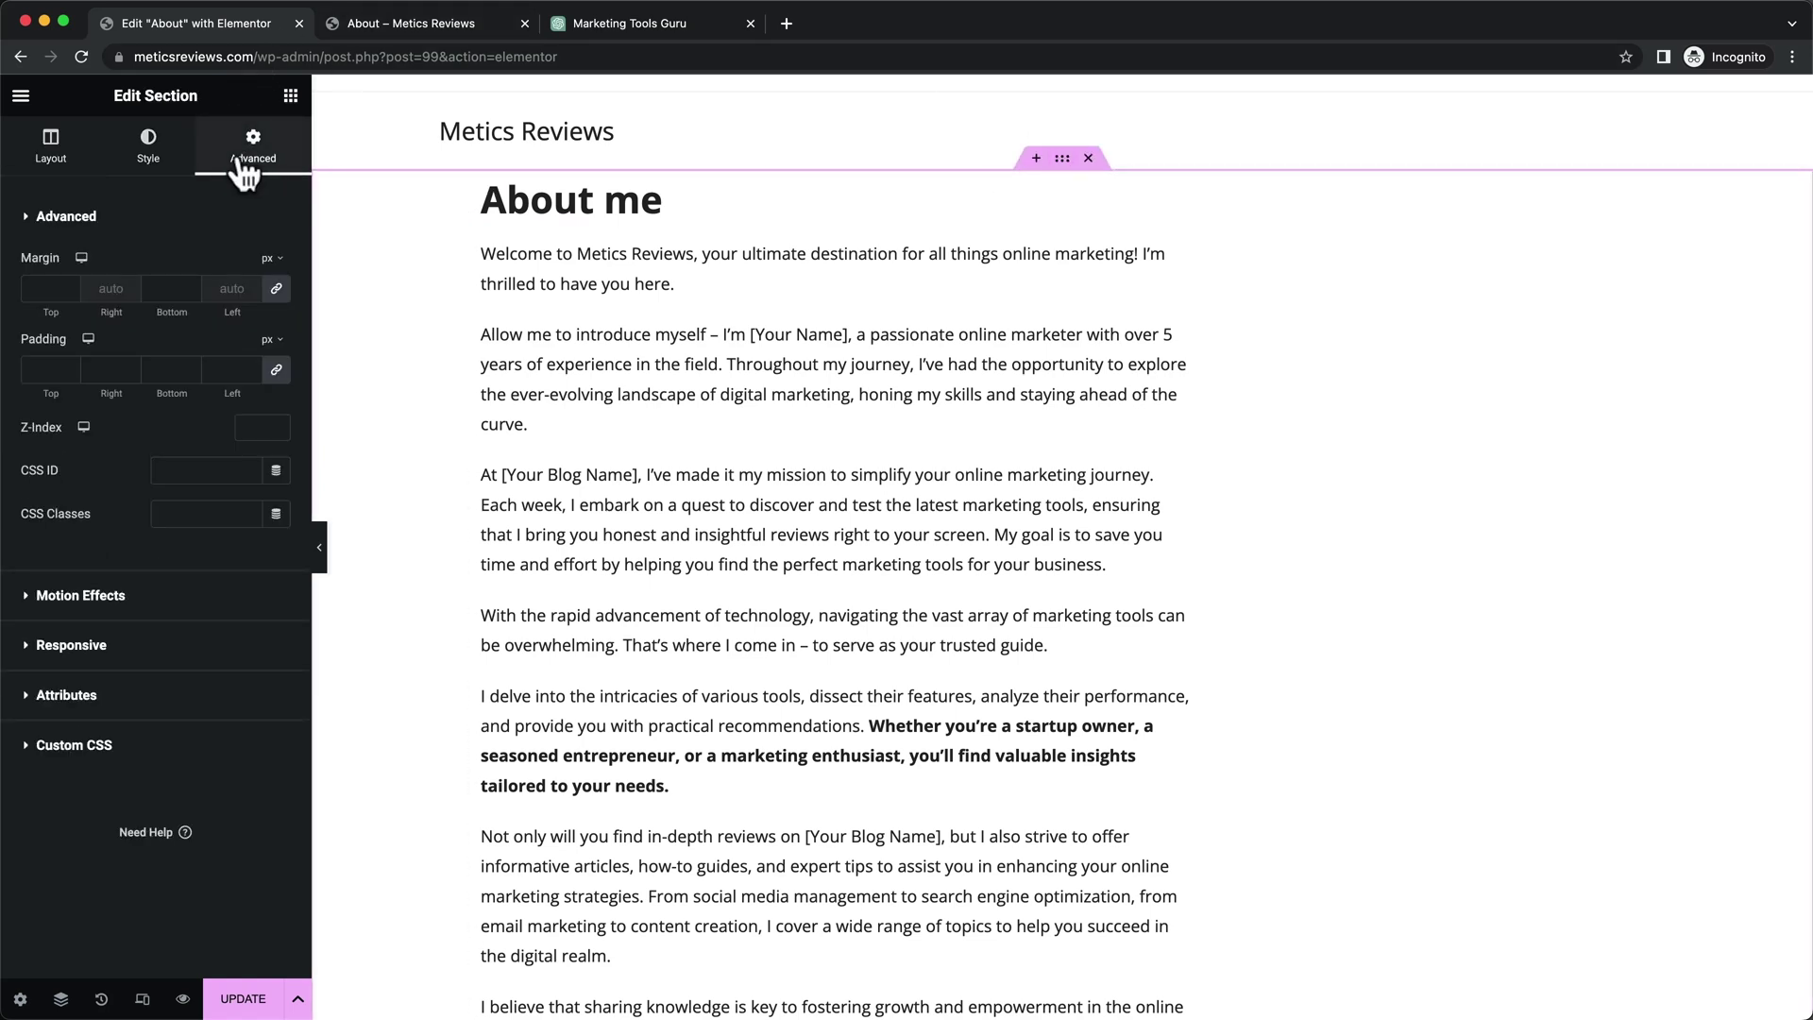
{"action": "left_click", "coordinate": [277, 292]}
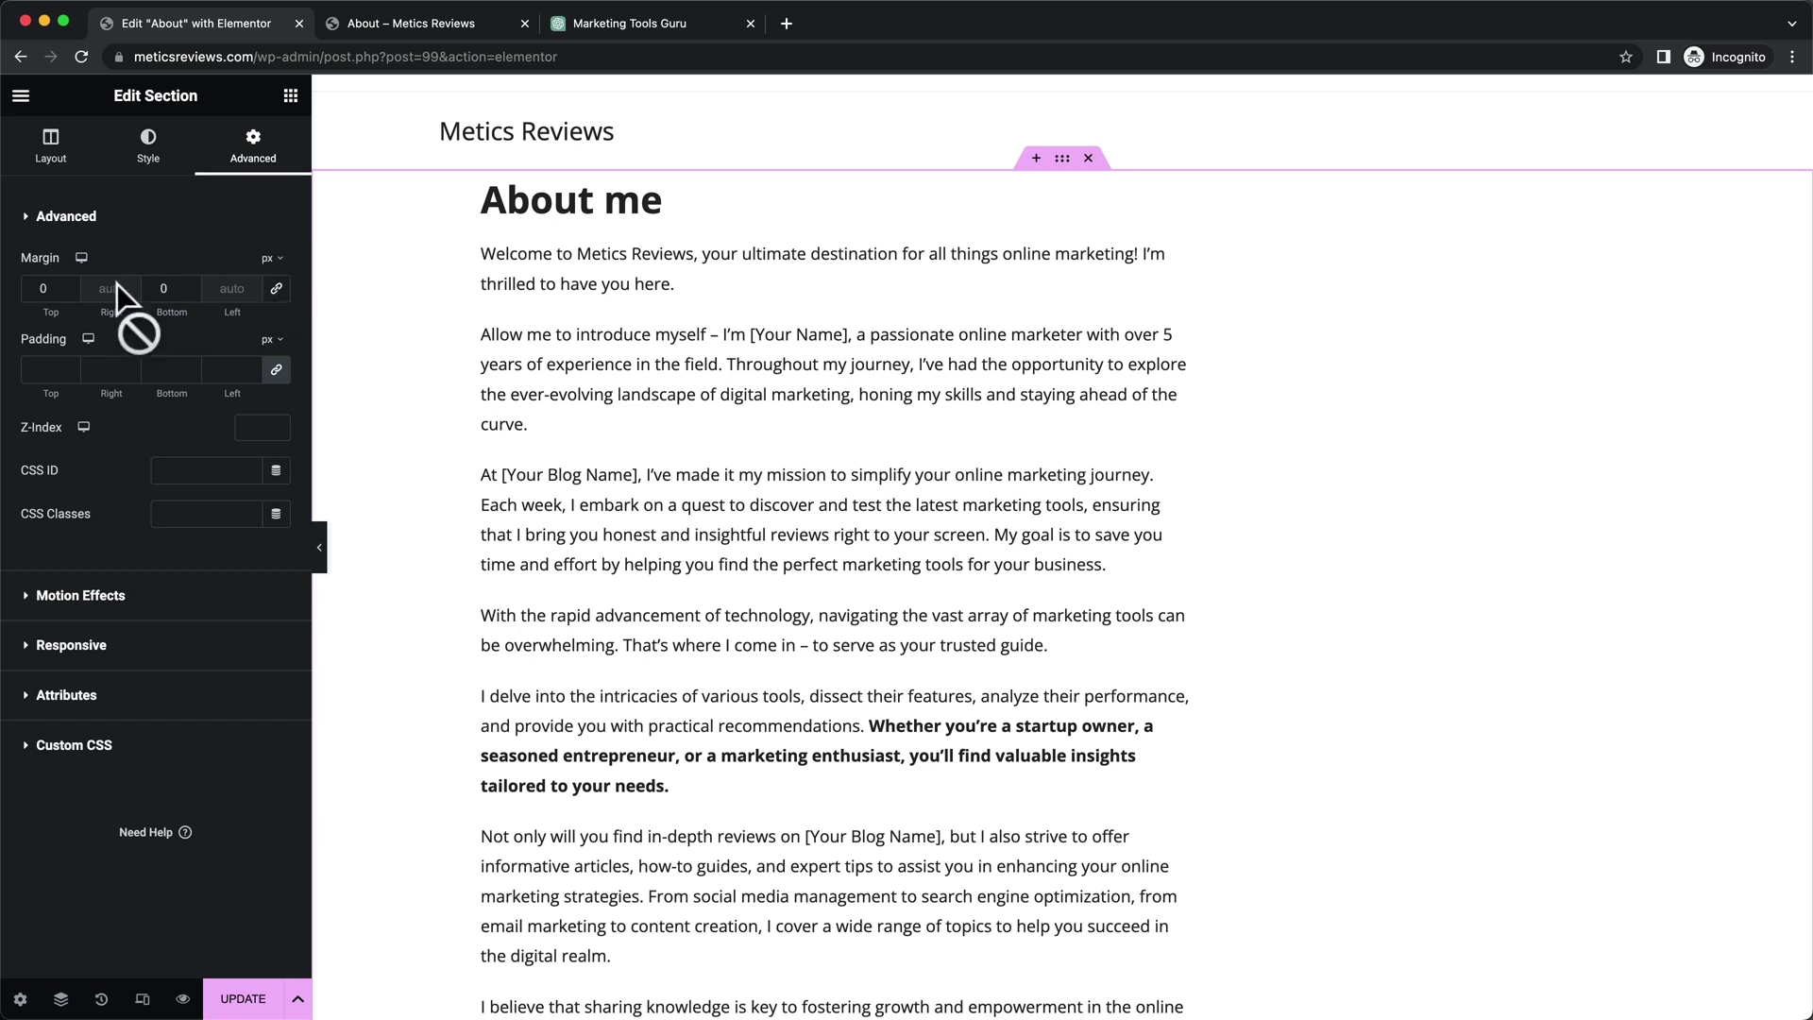
{"action": "left_click_drag", "start_coordinate": [54, 286], "coordinate": [22, 286]}
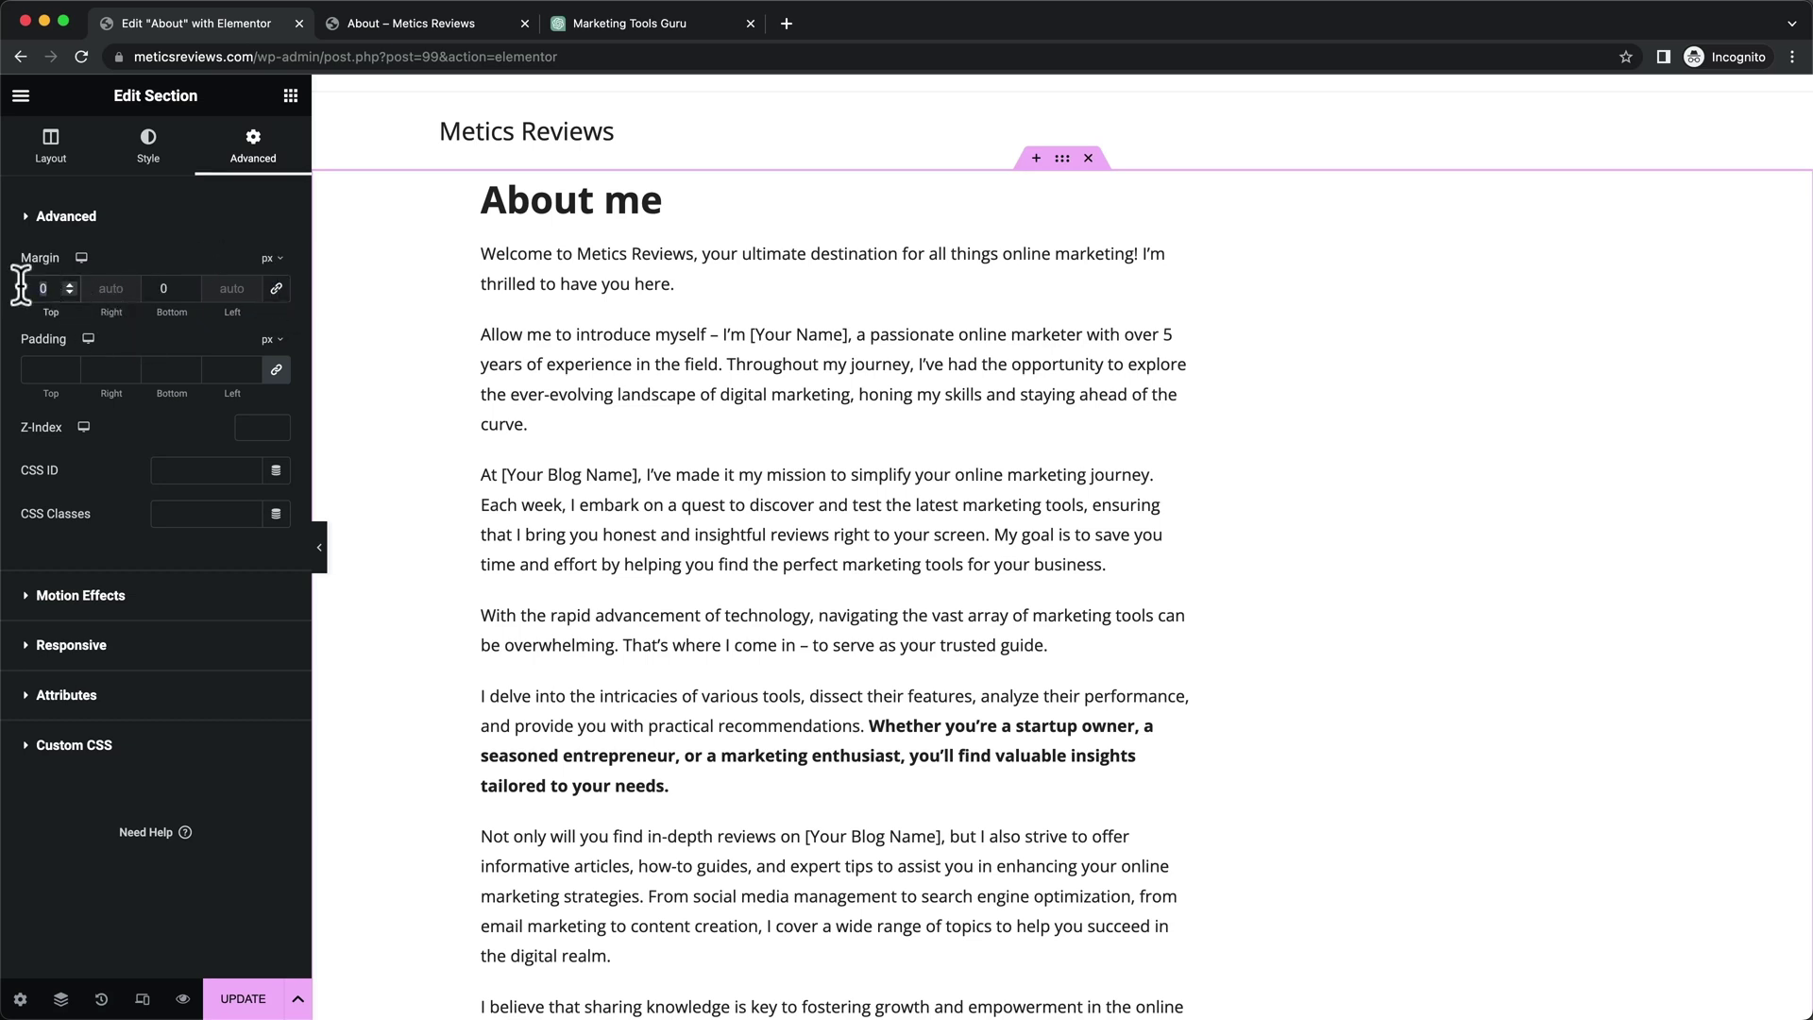
{"action": "type", "text": "30"}
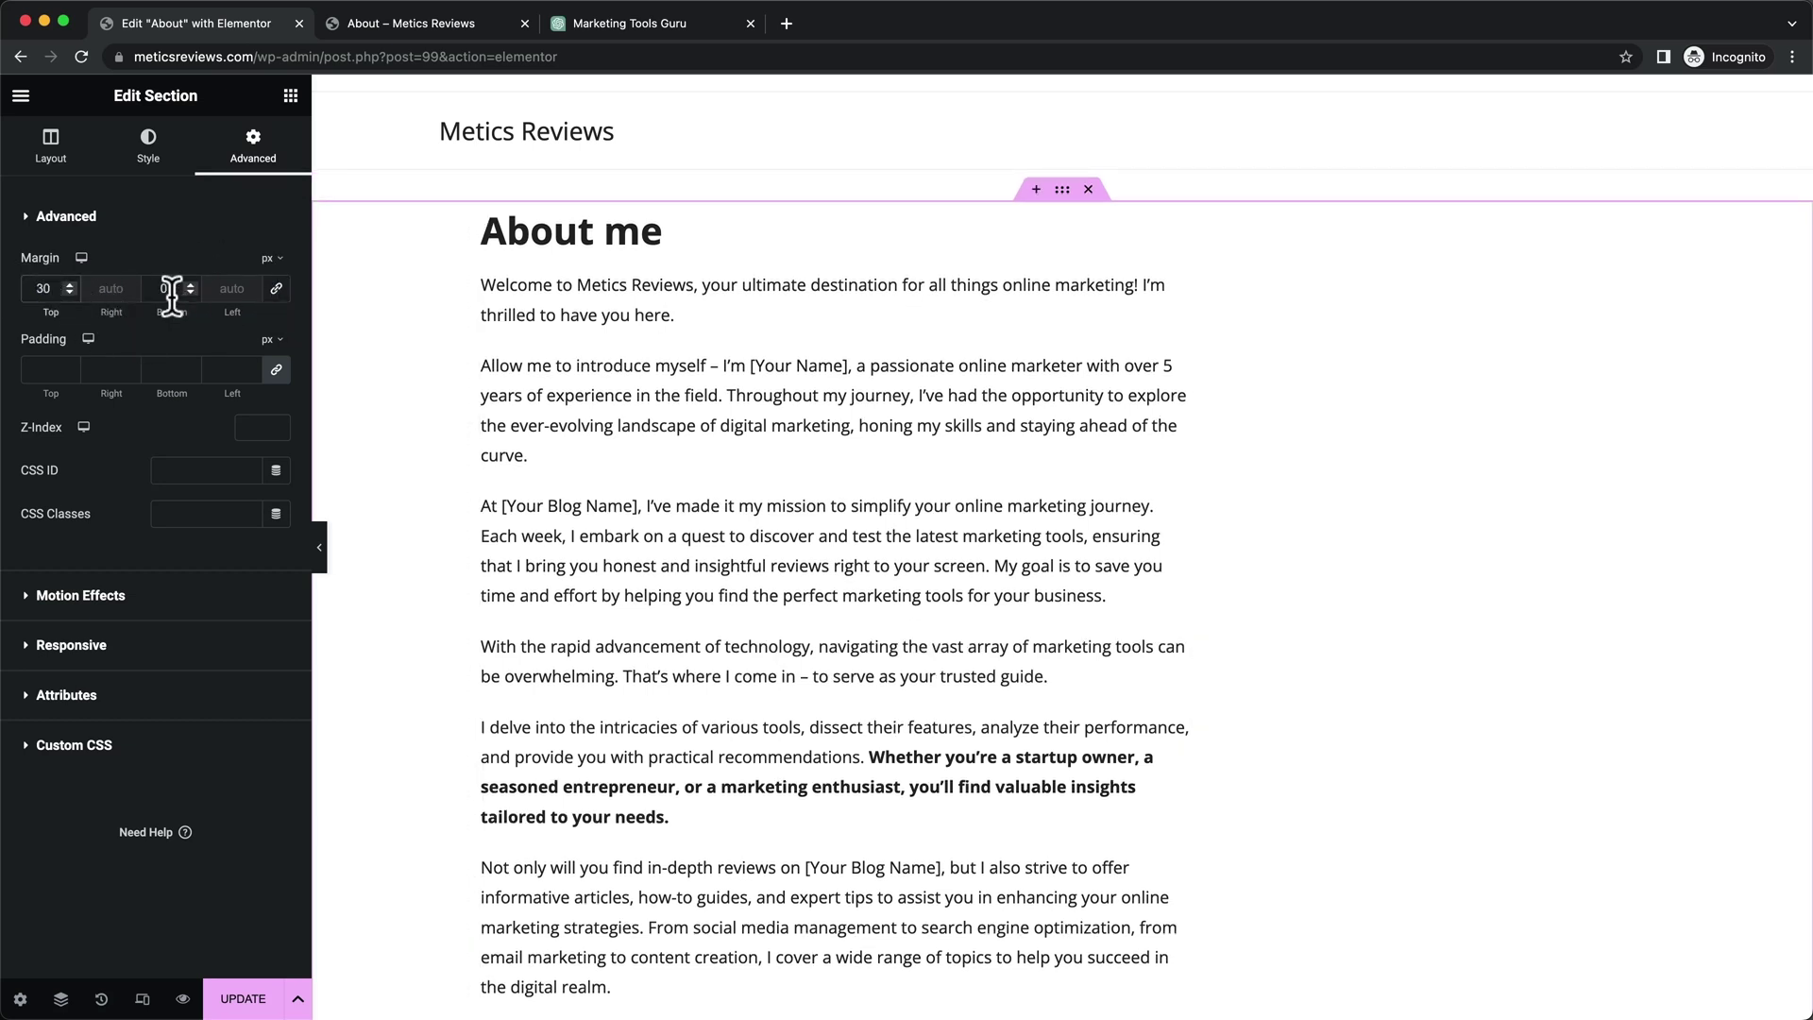
{"action": "left_click_drag", "start_coordinate": [170, 289], "coordinate": [152, 289]}
{"action": "left_click", "coordinate": [195, 219]}
{"action": "left_click", "coordinate": [161, 223]}
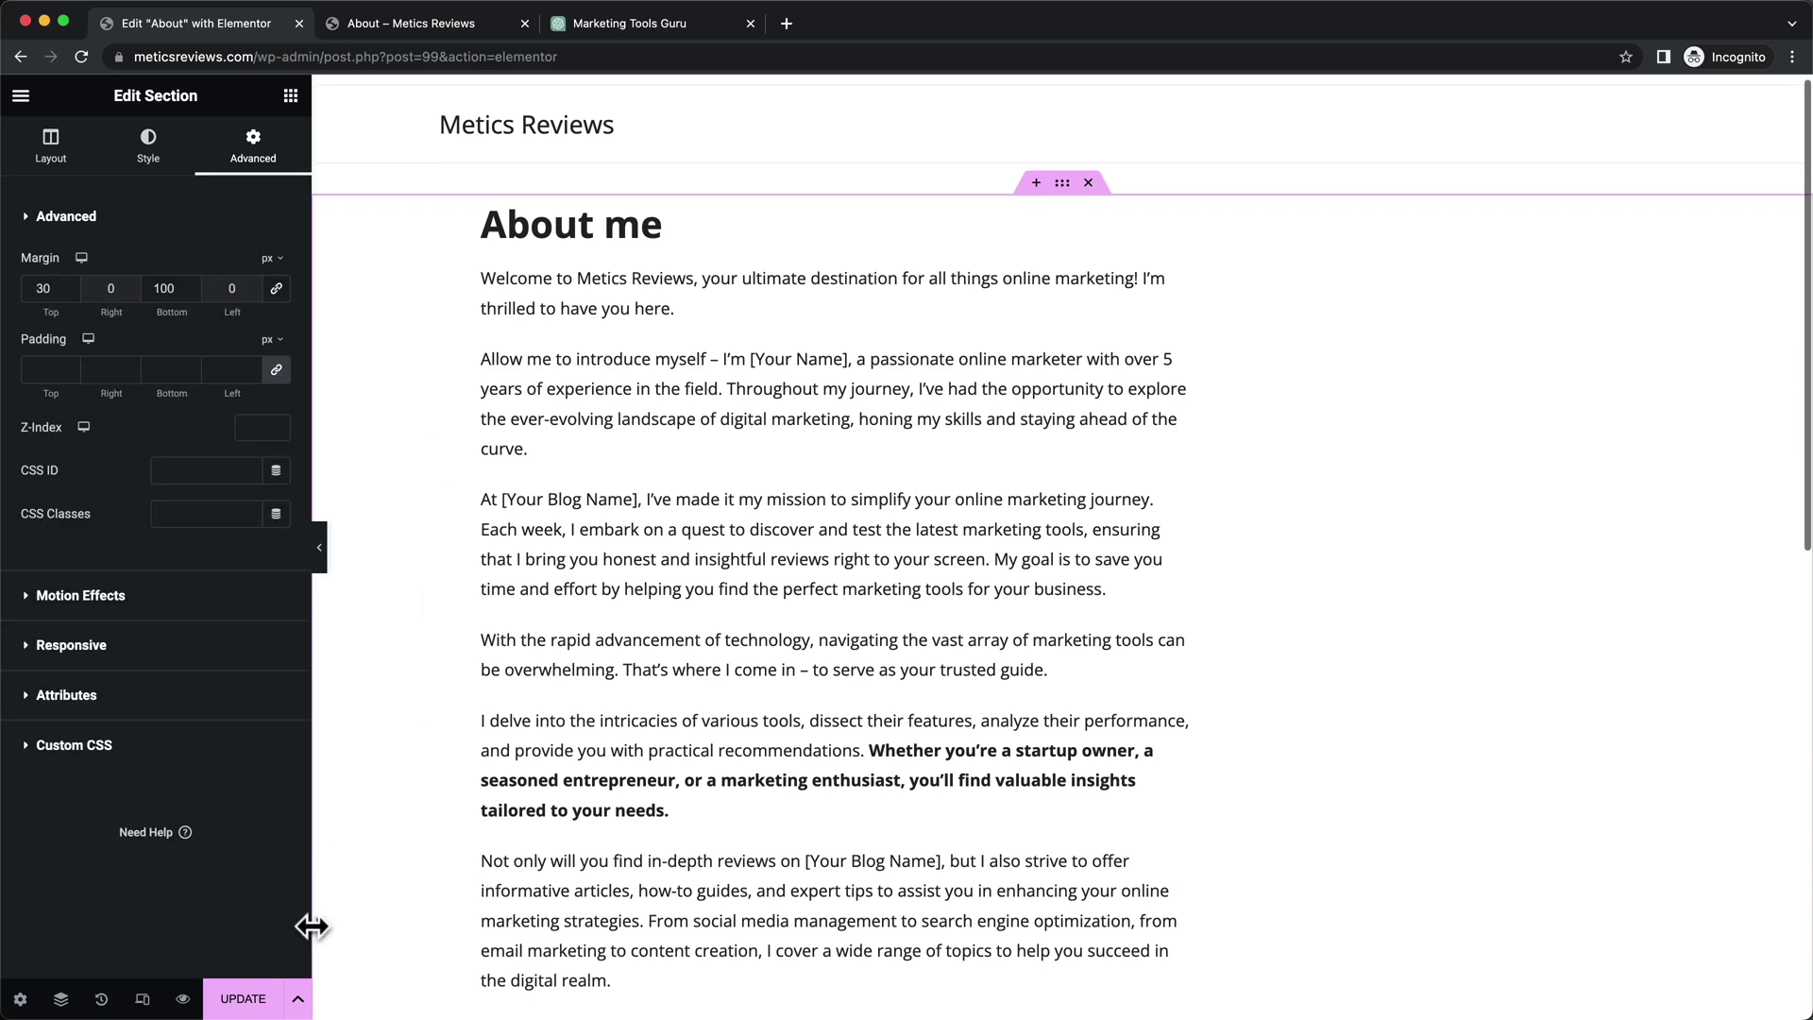
Update the About page and check the section's layout in the editor
{"action": "left_click", "coordinate": [243, 999]}
{"action": "scroll", "coordinate": [886, 622], "scroll_direction": "down", "scroll_amount": 8}
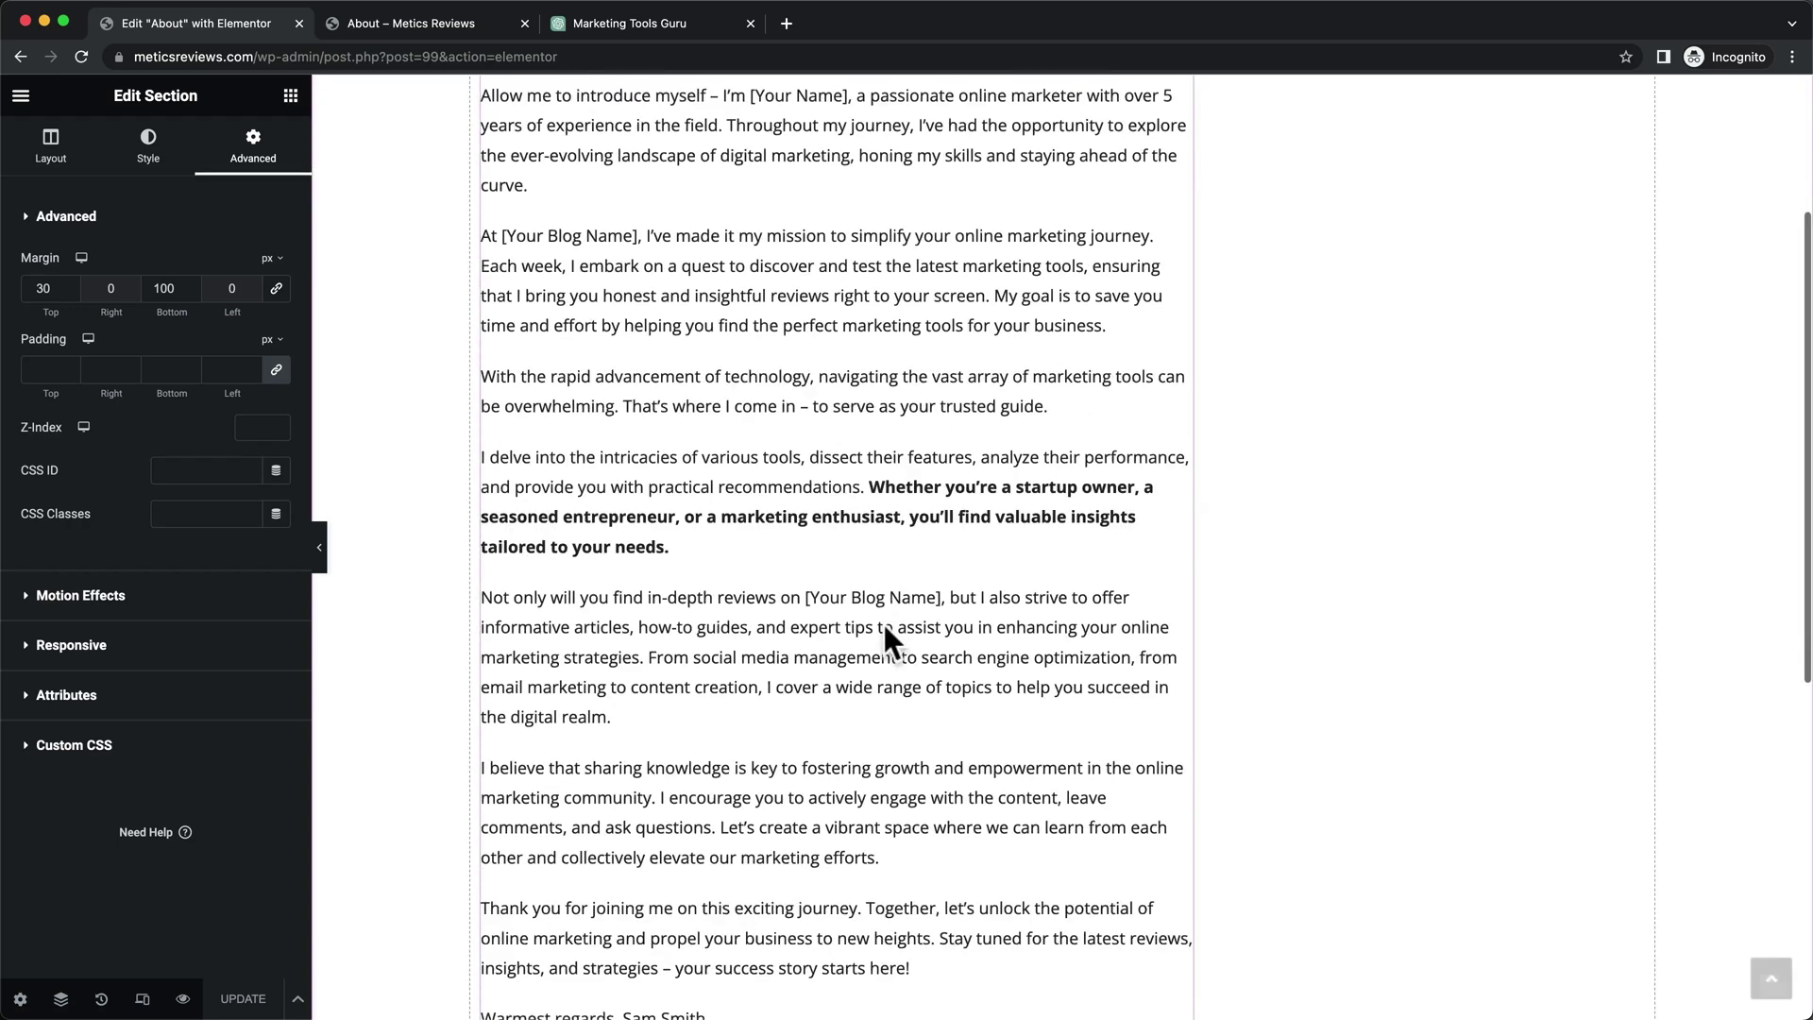
{"action": "scroll", "coordinate": [881, 621], "scroll_direction": "up", "scroll_amount": 3}
{"action": "scroll", "coordinate": [884, 625], "scroll_direction": "up", "scroll_amount": 5}
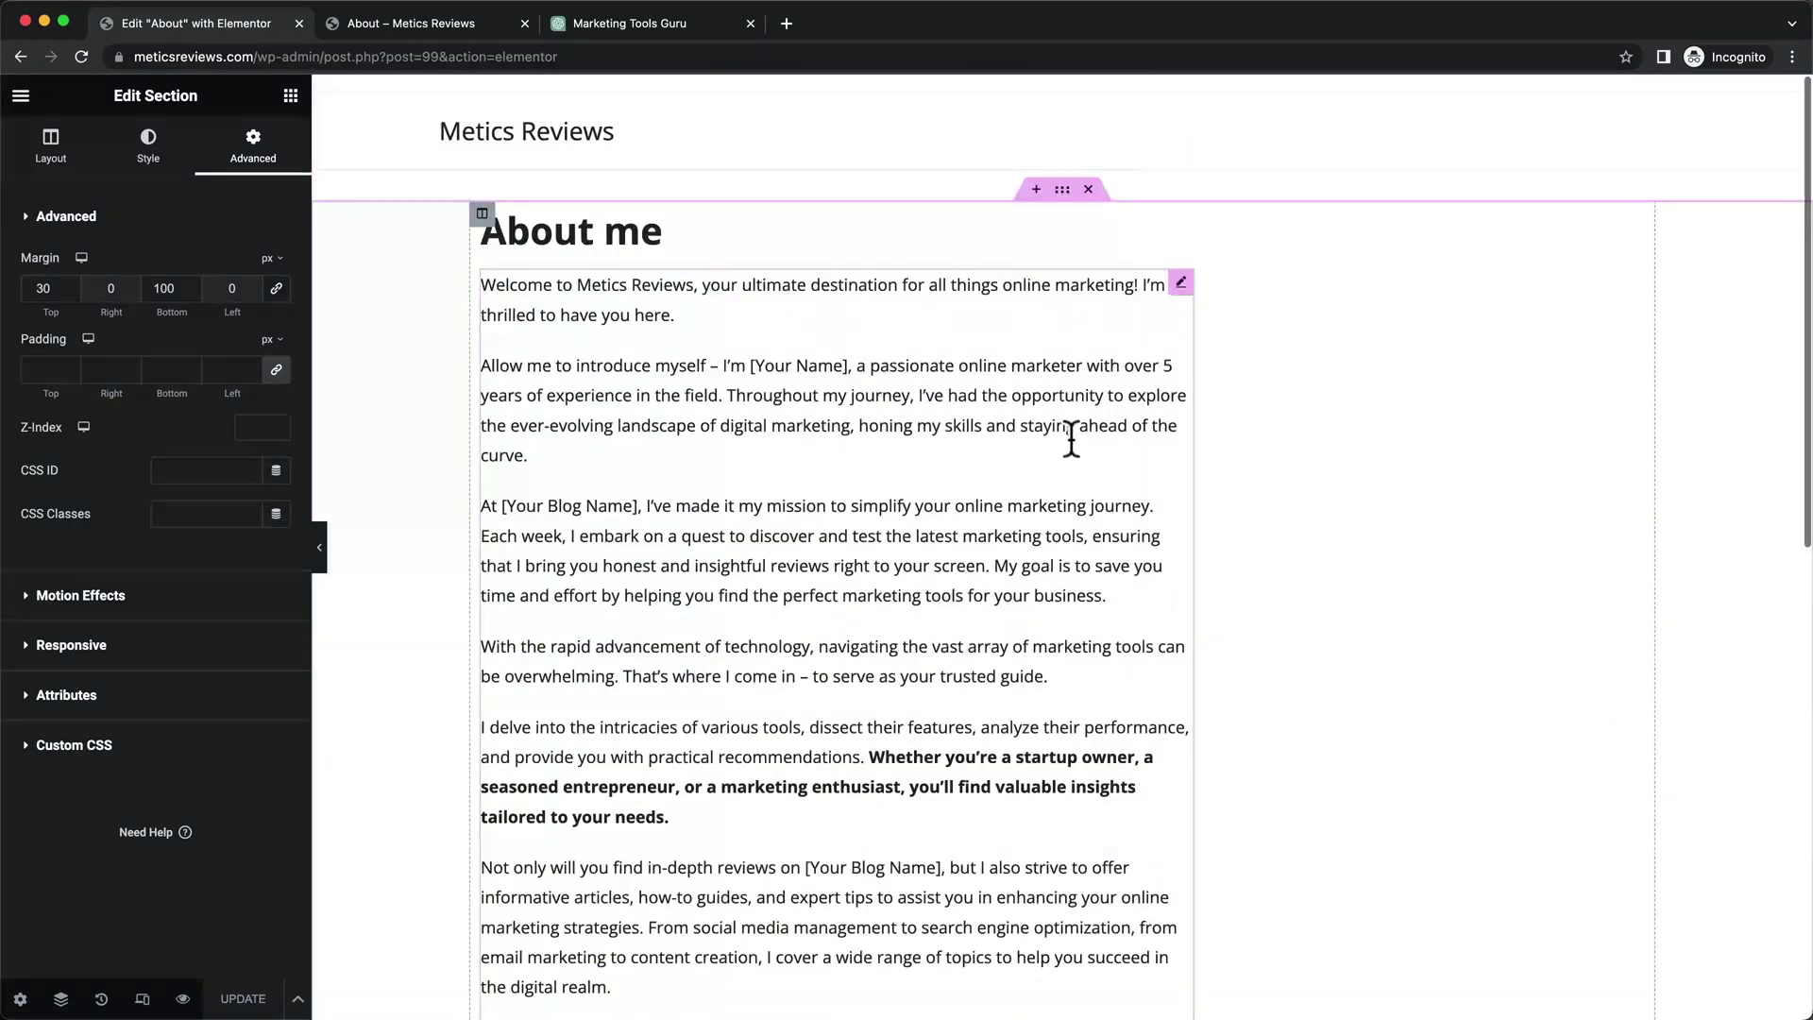
{"action": "scroll", "coordinate": [789, 586], "scroll_direction": "down", "scroll_amount": 1}
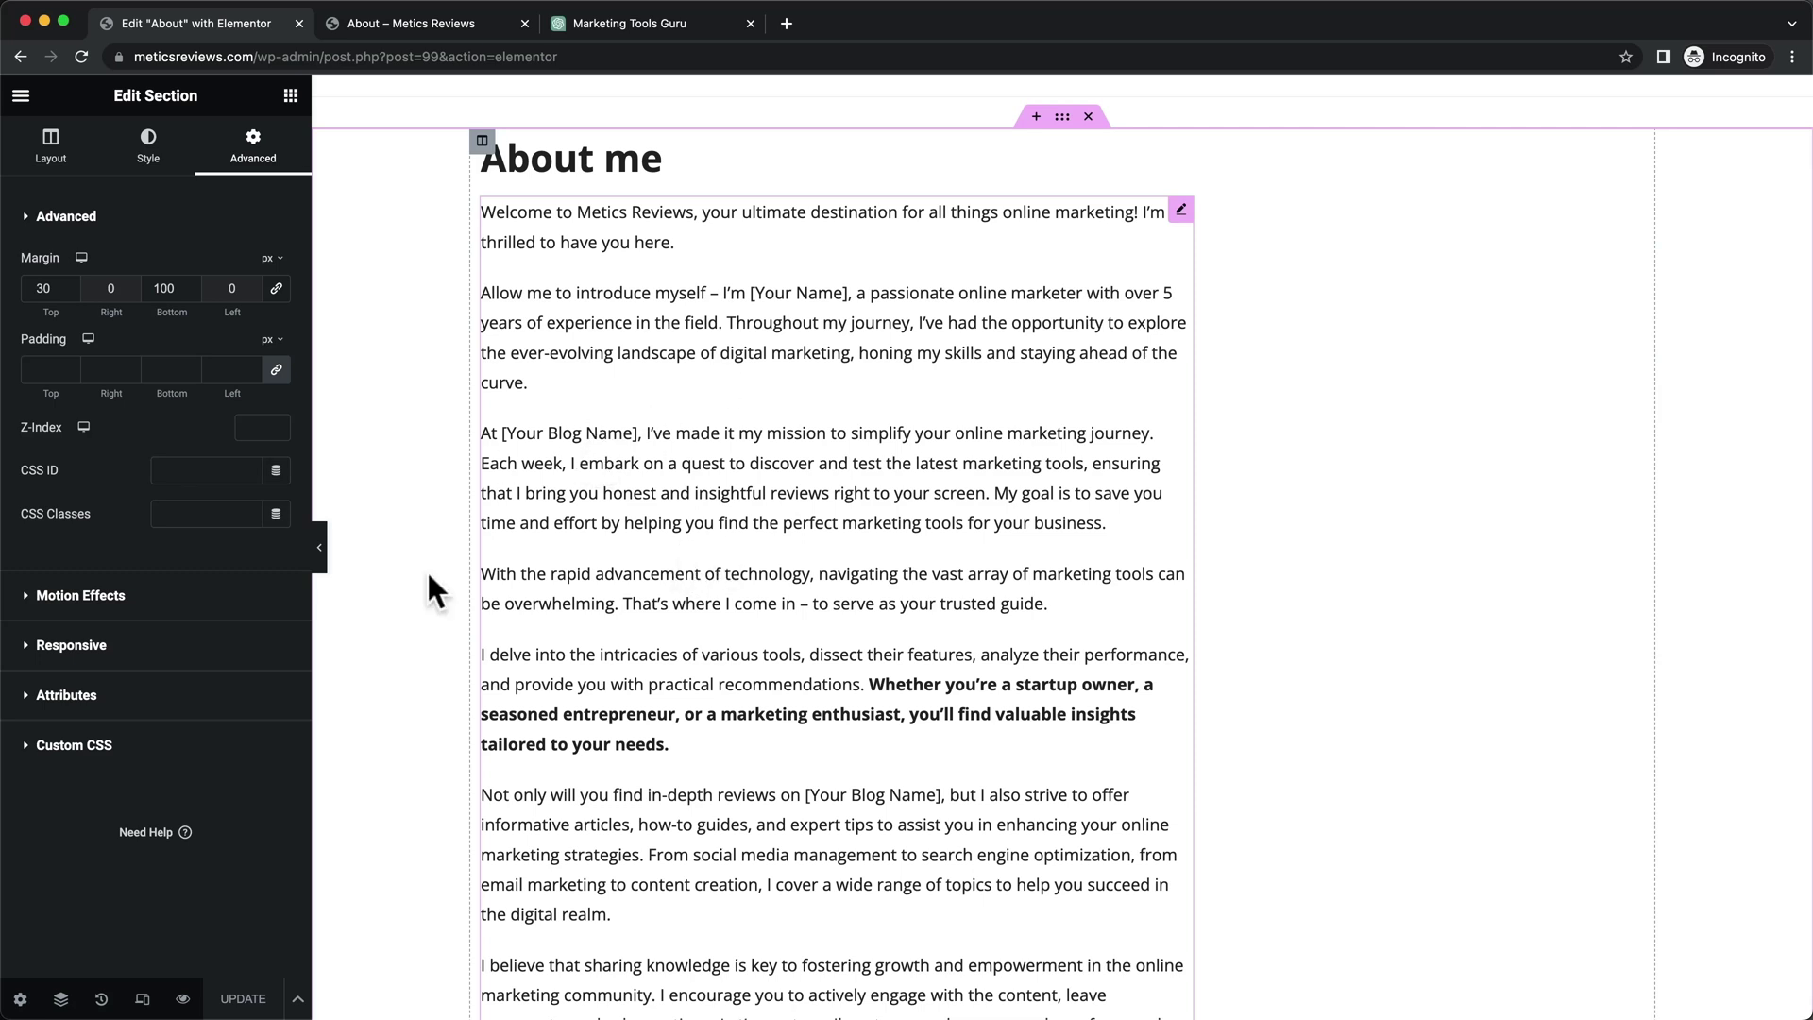
Preview the About page in a new browser tab and review the heading and biography text
{"action": "left_click", "coordinate": [184, 999]}
{"action": "scroll", "coordinate": [585, 534], "scroll_direction": "down", "scroll_amount": 10}
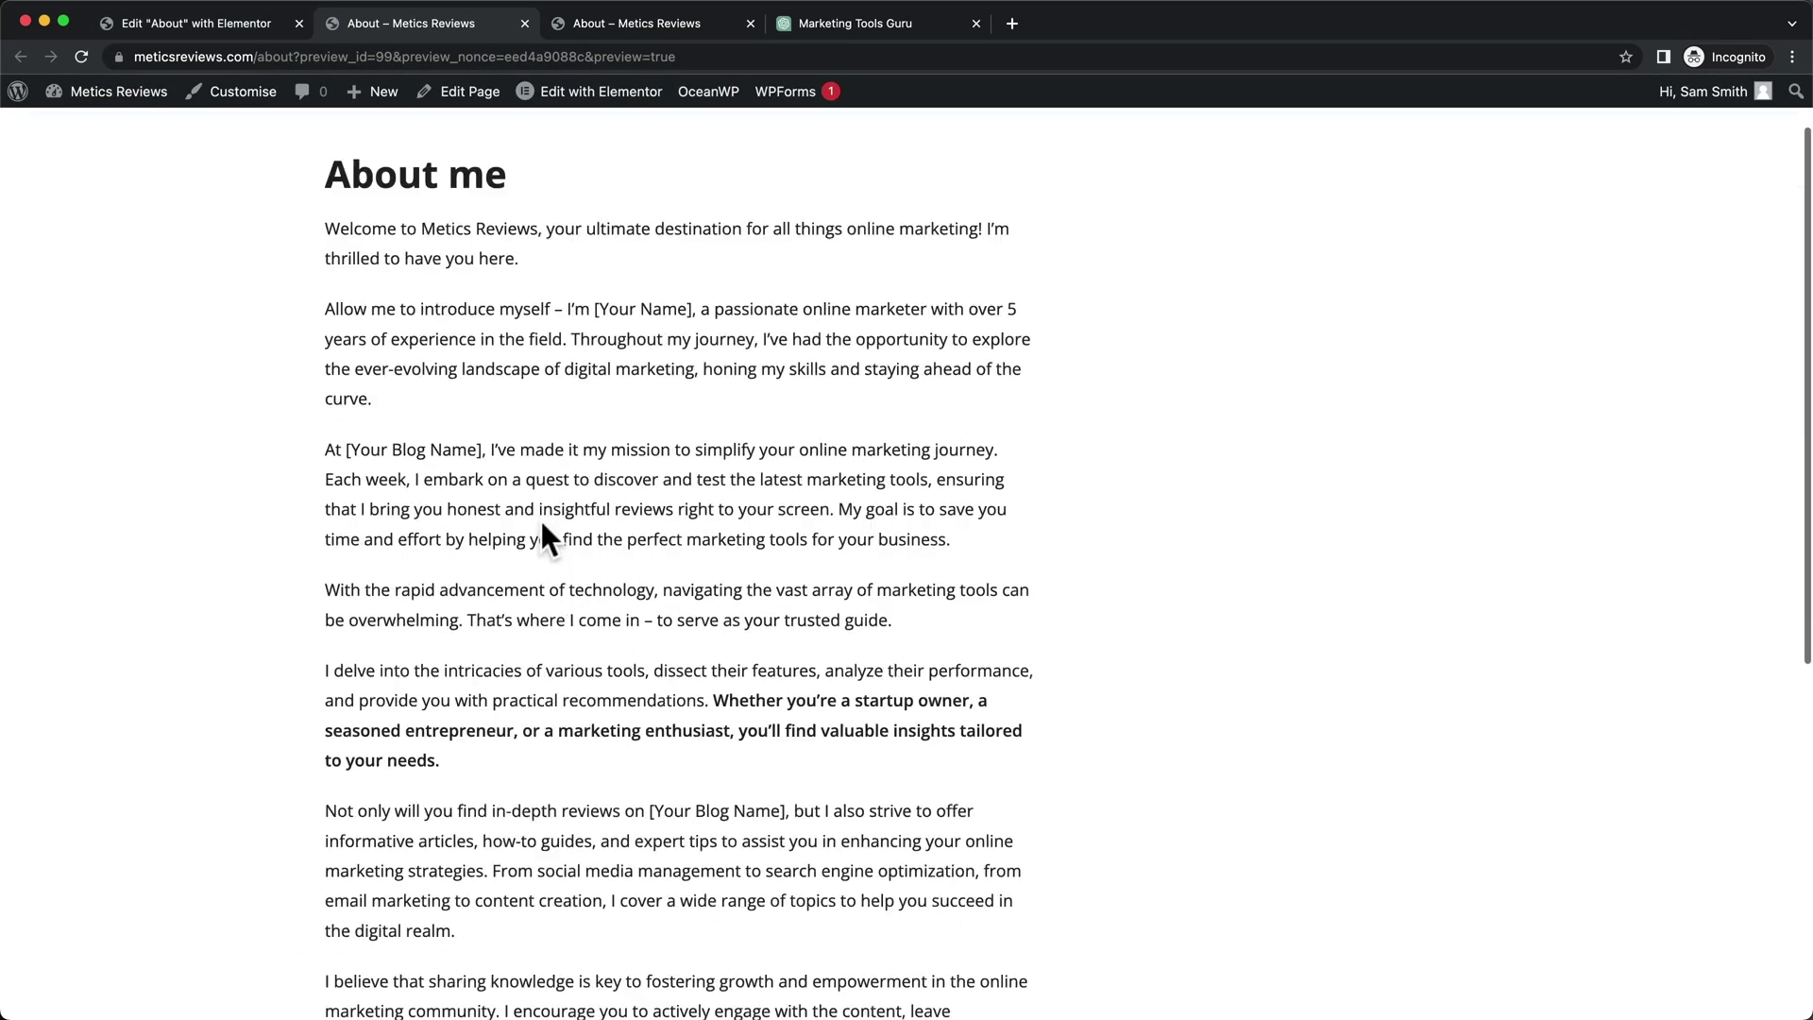
{"action": "scroll", "coordinate": [542, 552], "scroll_direction": "up", "scroll_amount": 10}
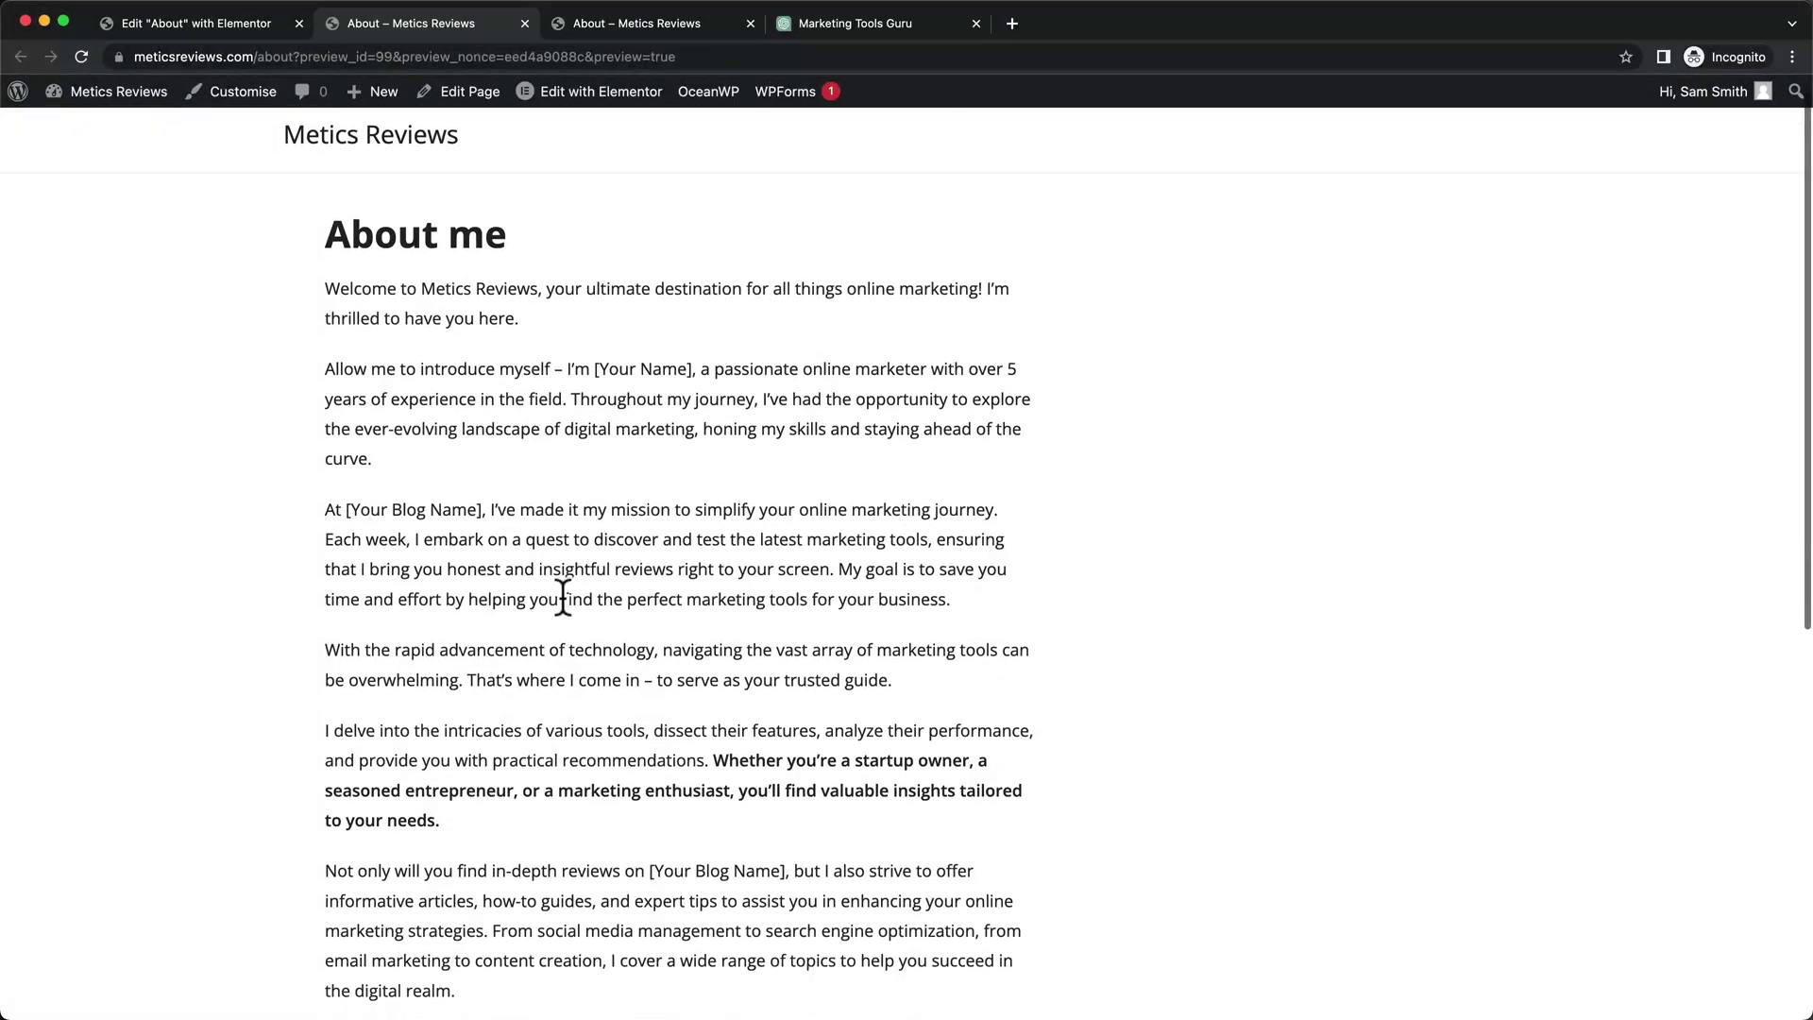